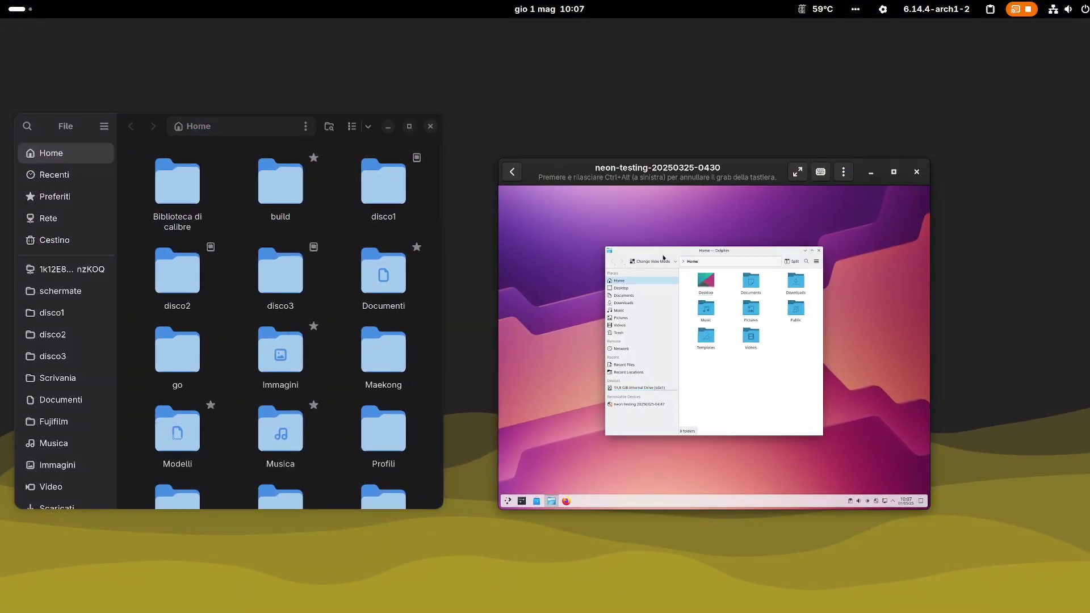
- Move the Dolphin window towards the upper-left of the KDE virtual machine's desktop and open KDE System Settings
drag(663, 257, 583, 225)
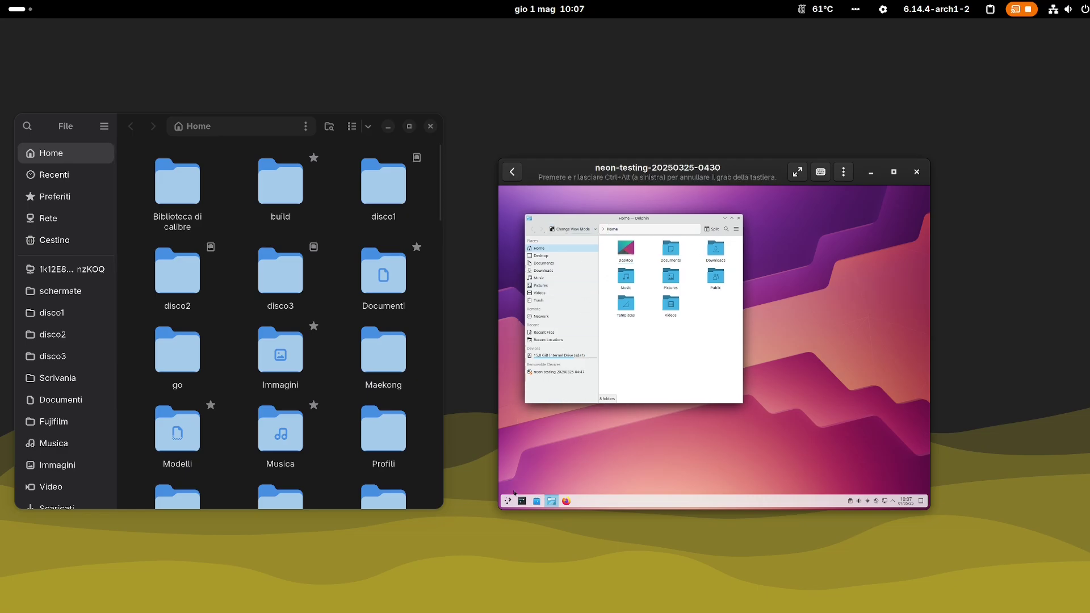
click(507, 500)
click(628, 380)
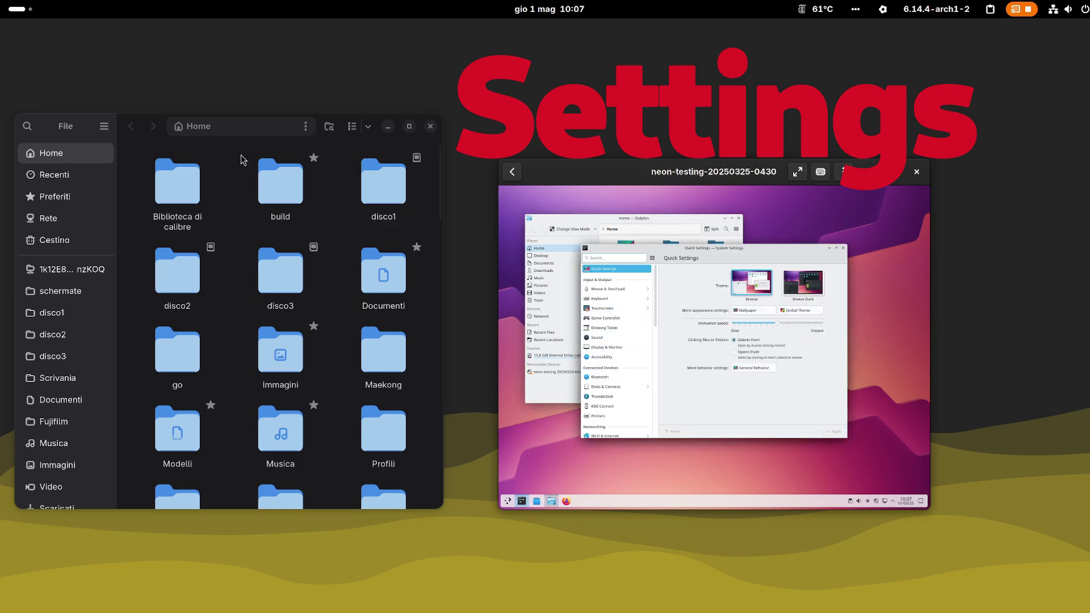
- Search the host for the Impostazioni app, open it, restore it from maximized and place its window beside the virtual machine
key(super)
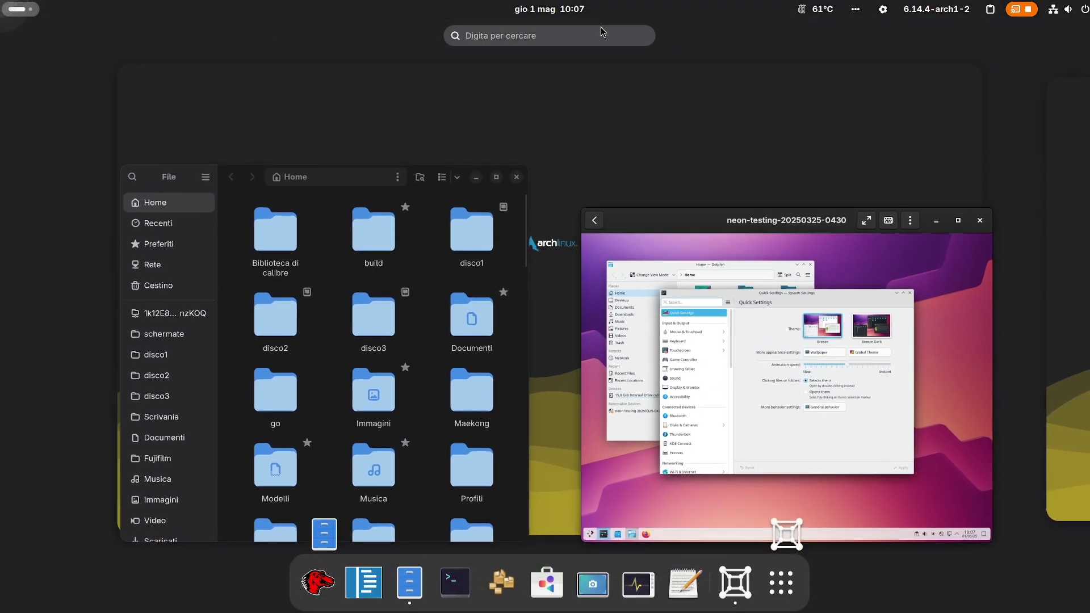
text(i)
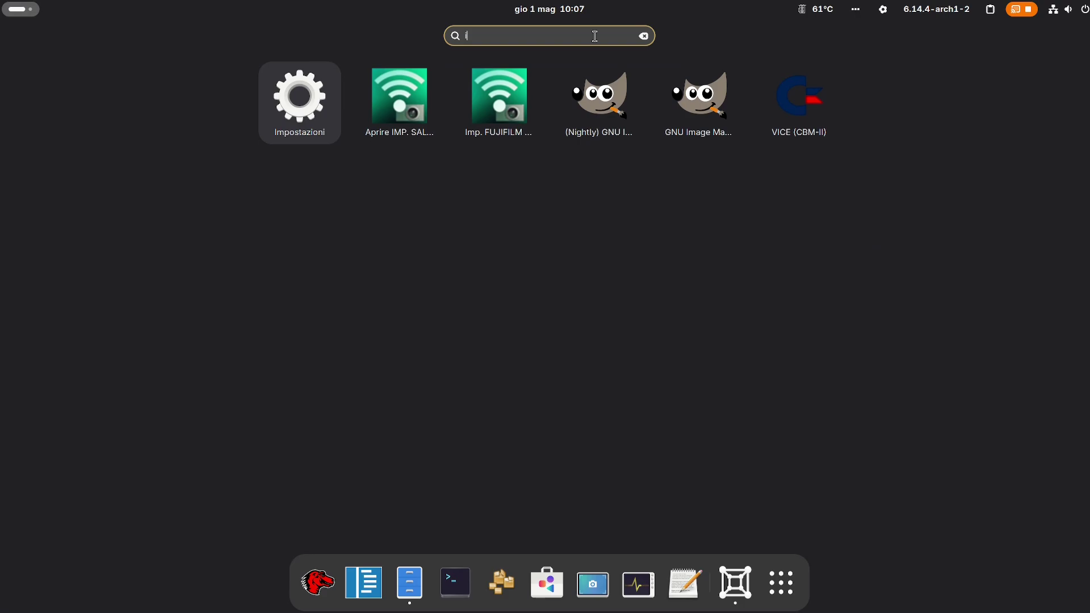
key(BackSpace)
text(mp)
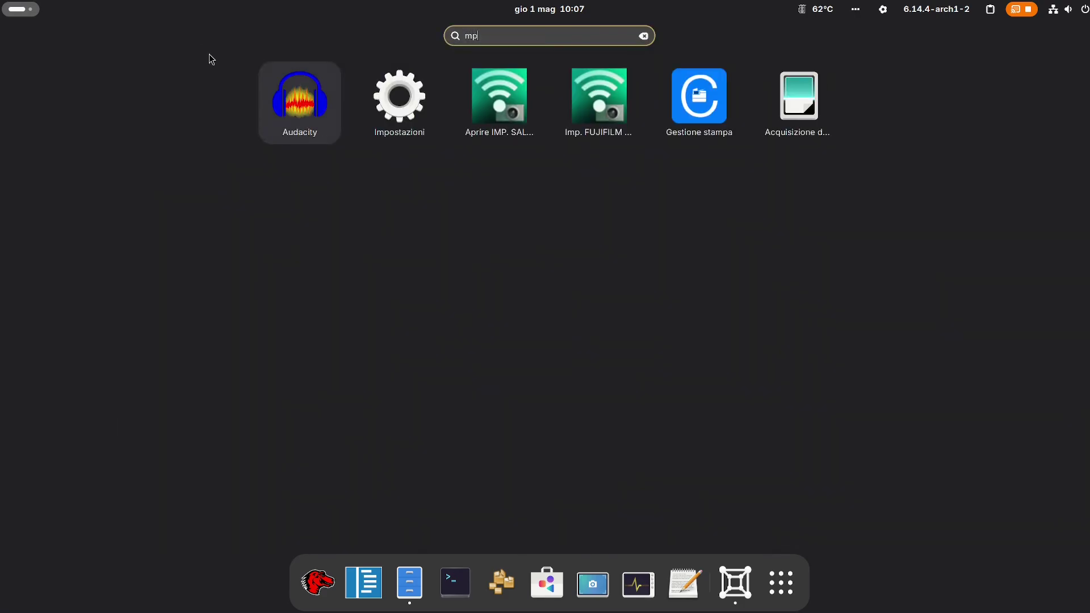
text(l)
click(397, 102)
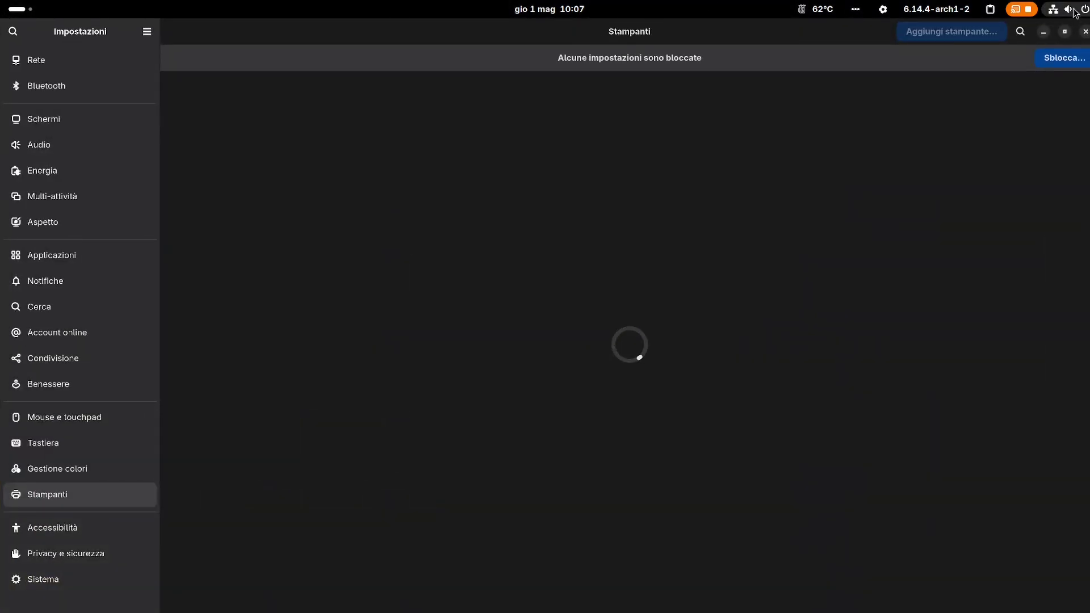
click(1064, 31)
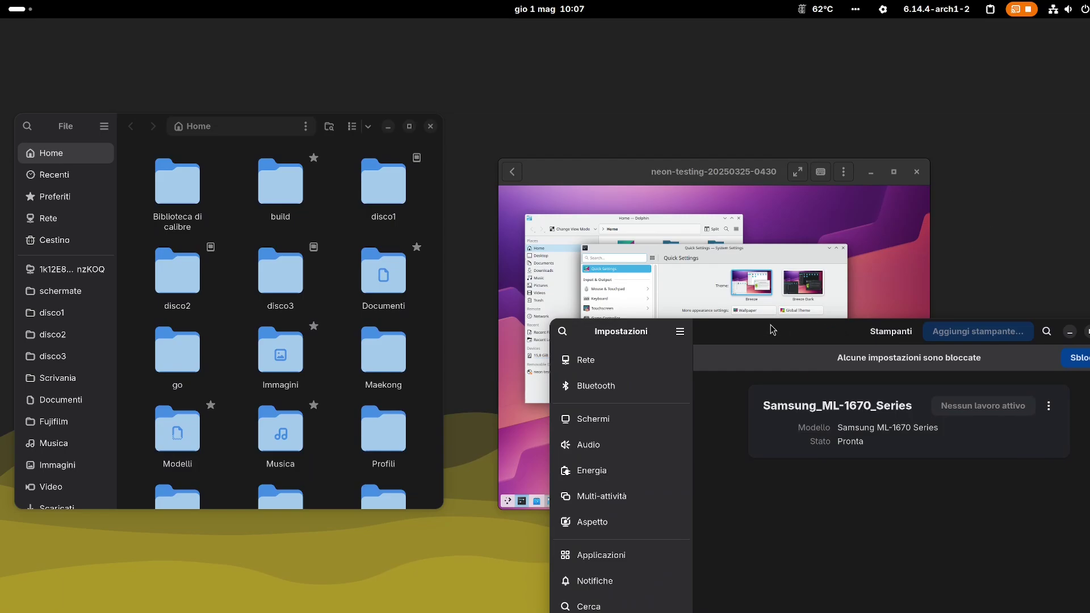
drag(772, 330, 240, 97)
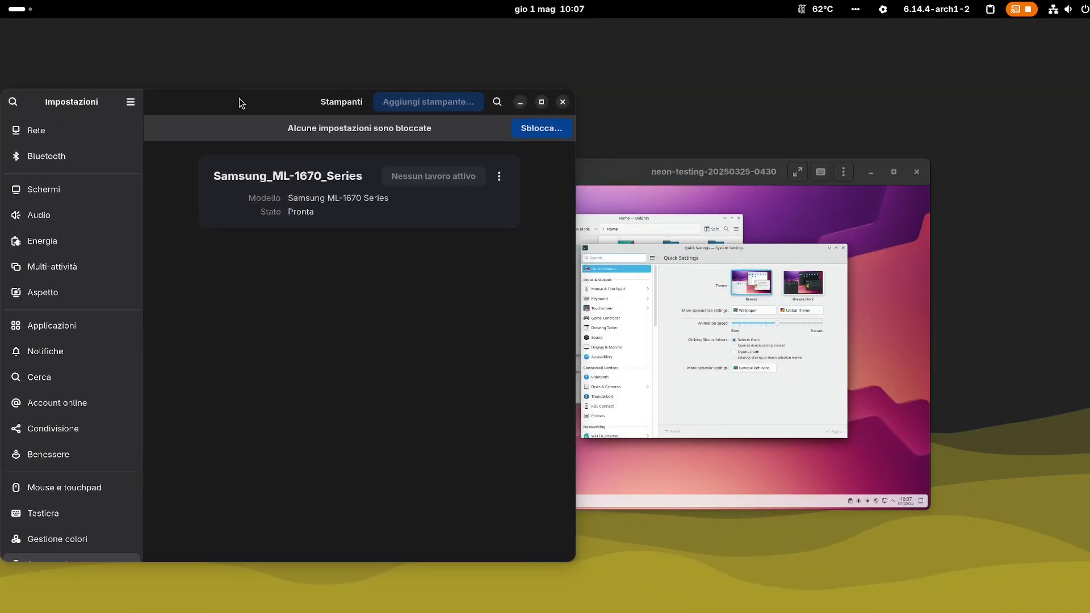
- View the Schermi, Audio, Energia and Applicazioni pages of the GNOME settings
click(42, 187)
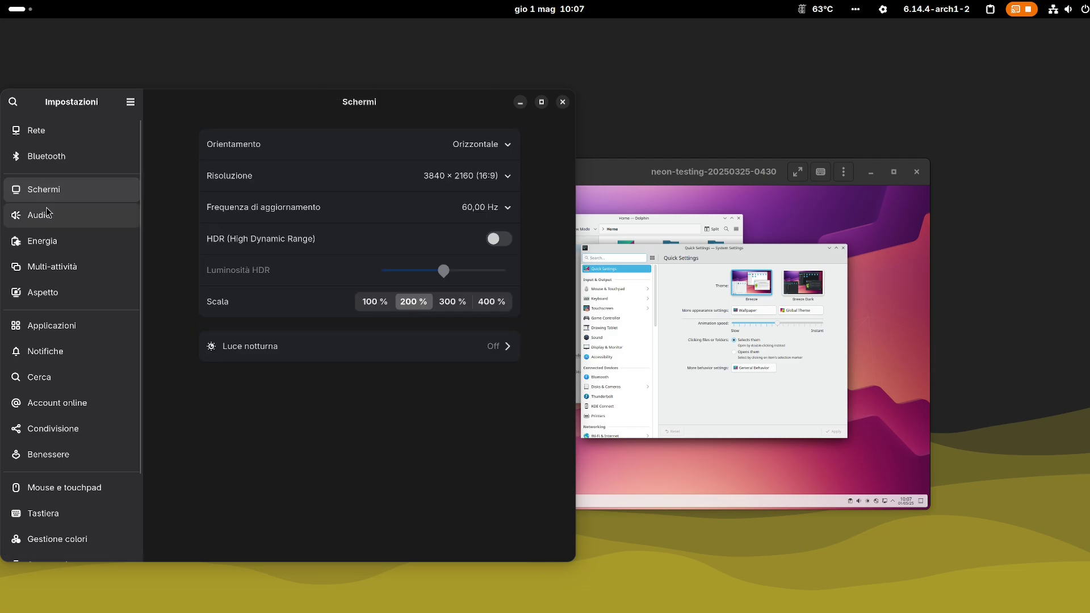
click(49, 227)
click(45, 245)
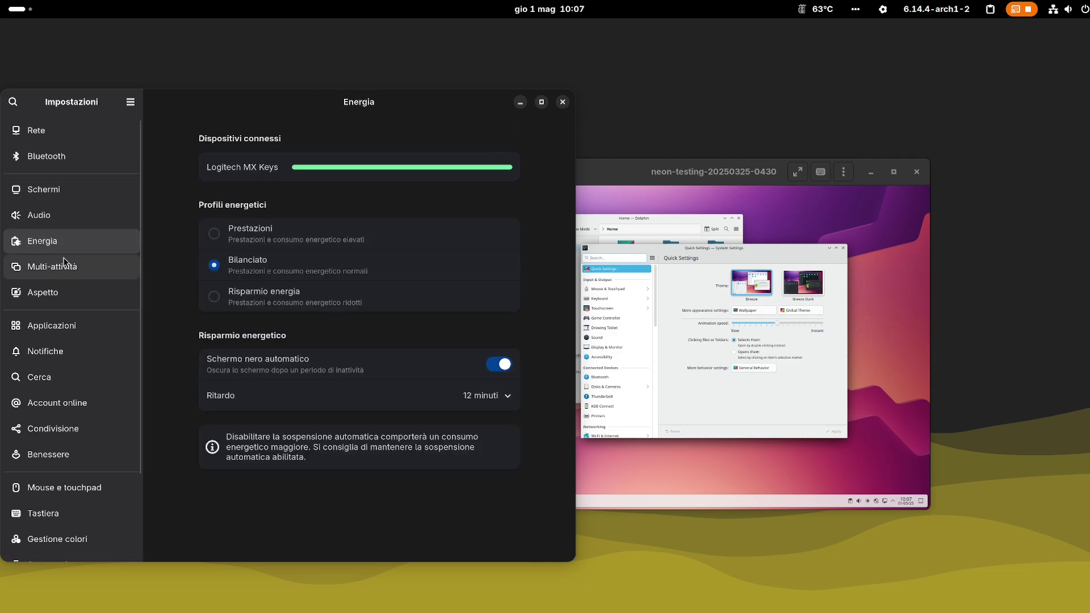
click(62, 325)
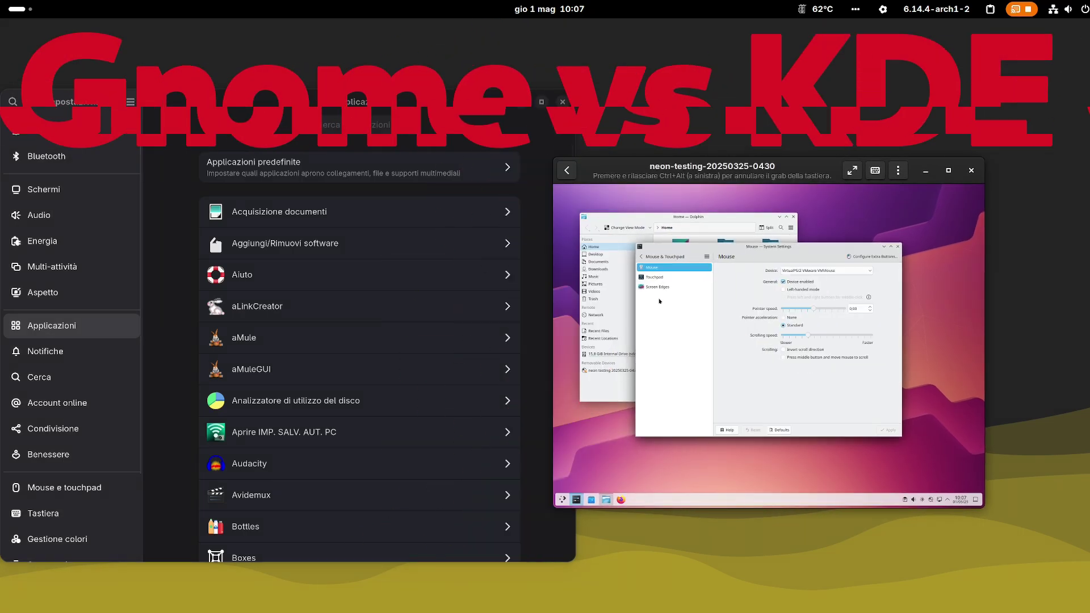
- Browse the Touchscreen, Game Controller, Sound, Accessibility and Bluetooth pages in KDE System Settings
click(642, 256)
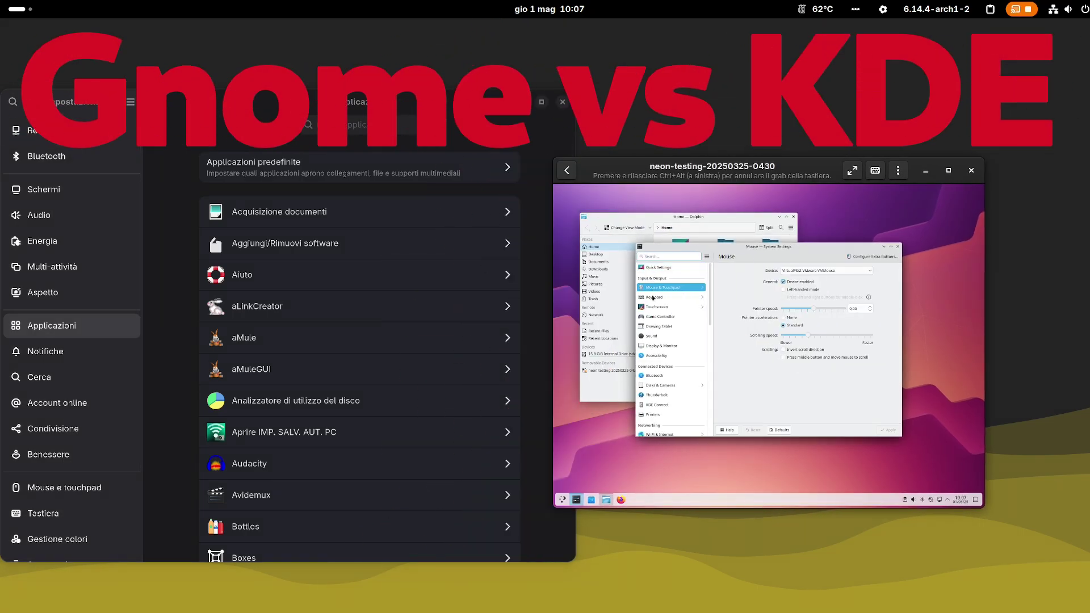
click(654, 306)
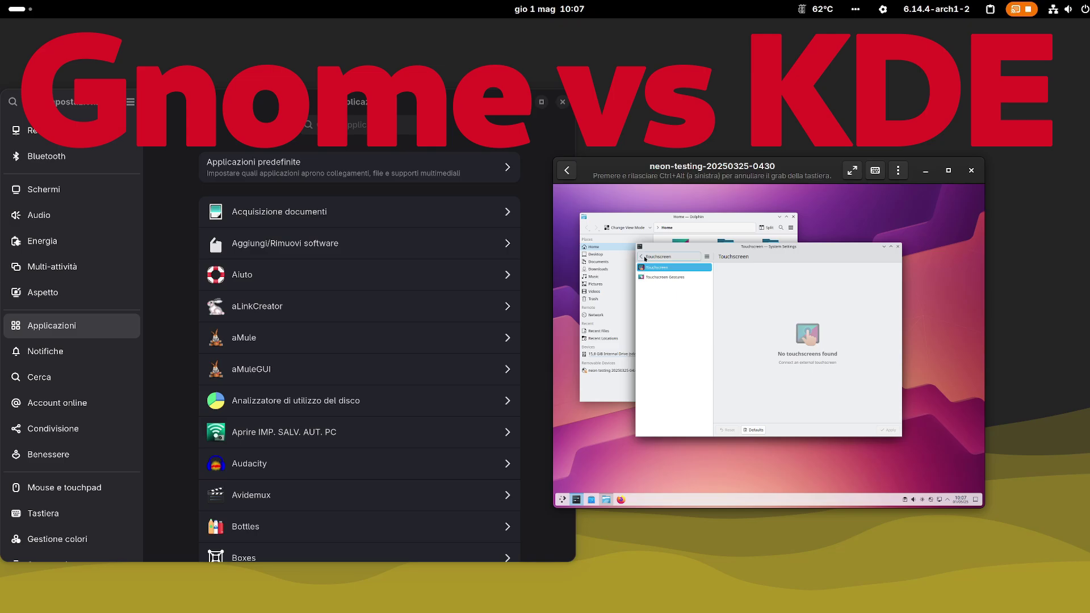
click(642, 257)
click(653, 317)
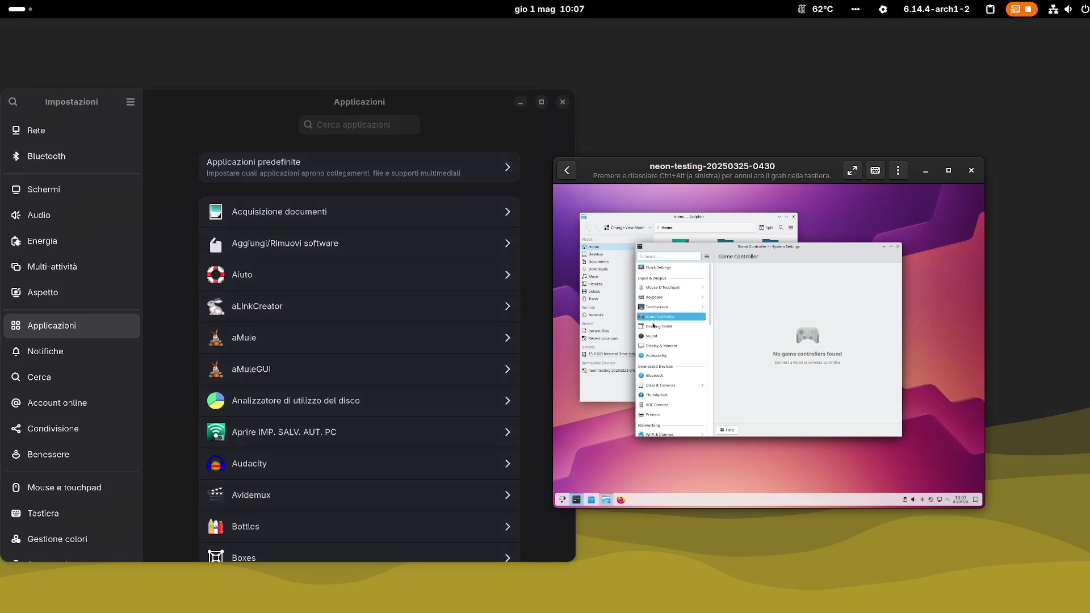
click(653, 337)
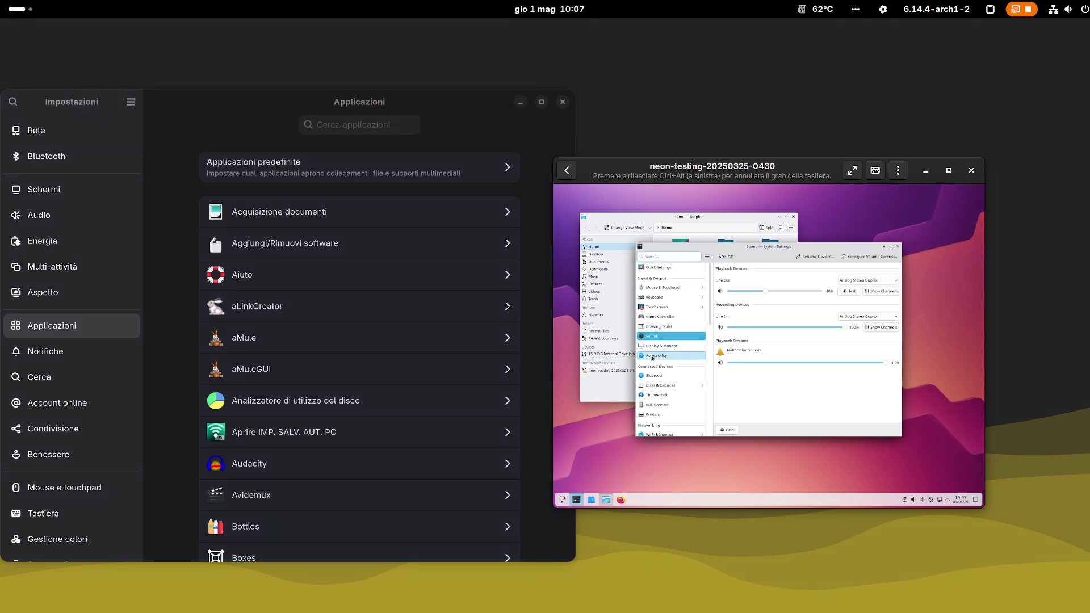
click(652, 356)
click(650, 377)
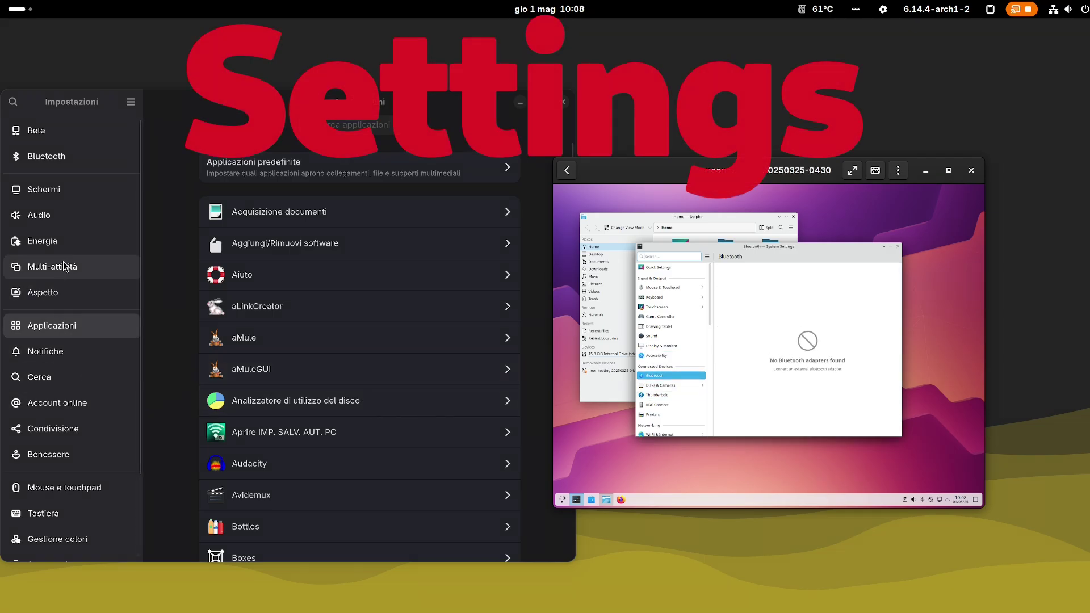
- Compare the display and sound pages of the GNOME settings with their counterparts in KDE System Settings
click(63, 189)
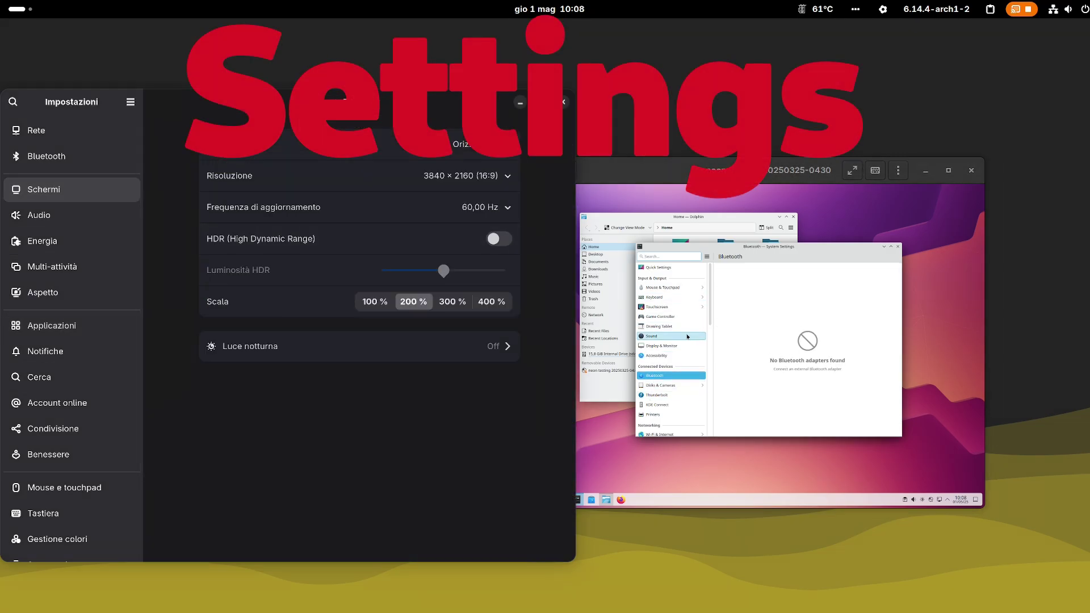
click(670, 348)
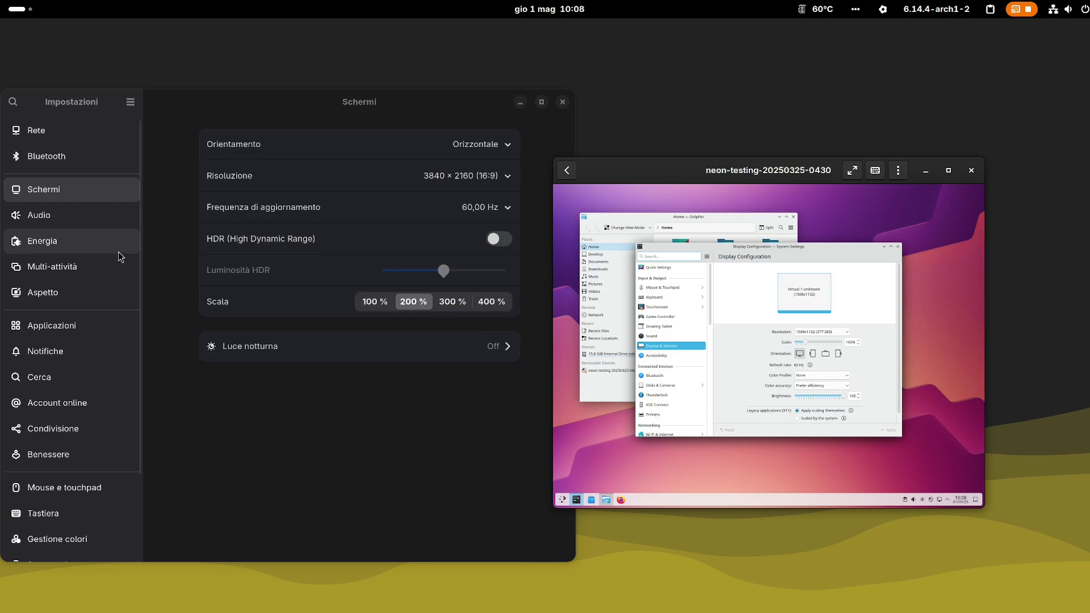
click(77, 220)
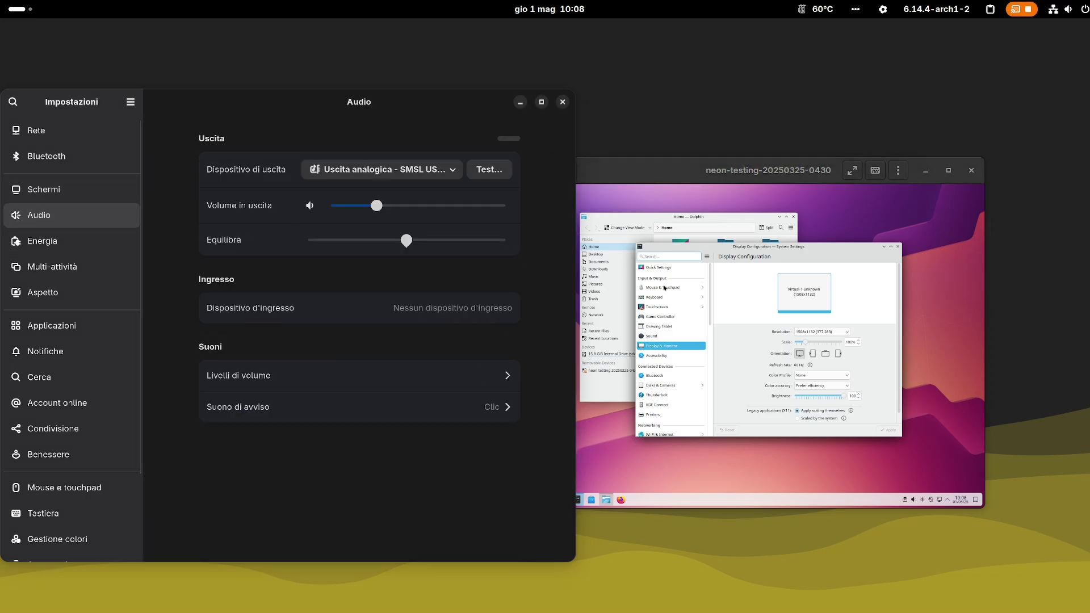
click(659, 338)
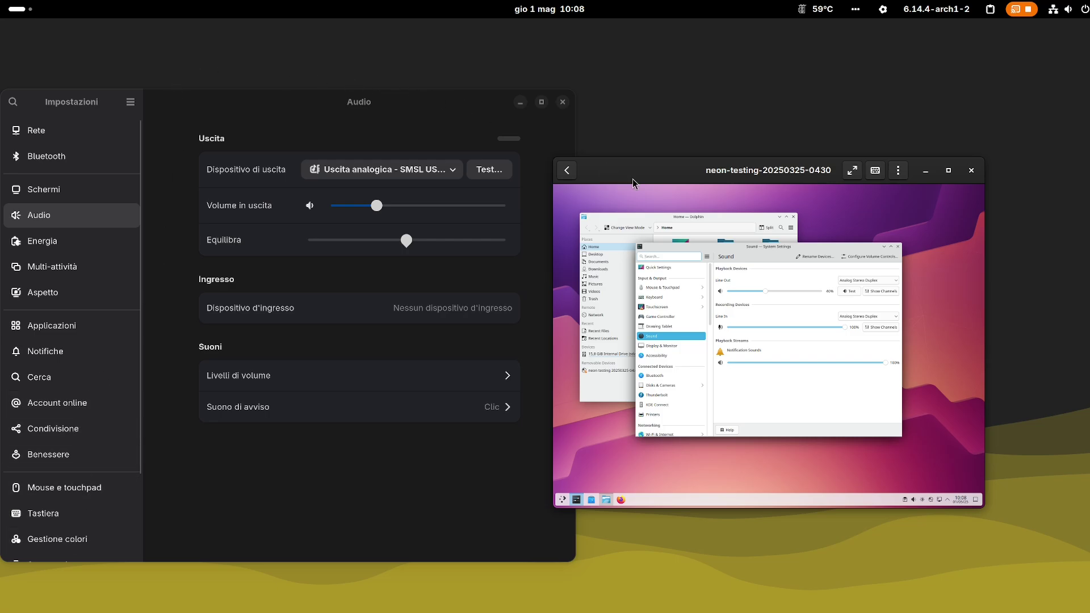
- Close the GNOME settings window on the host, and Dolphin and System Settings inside the virtual machine
mouse_move(1, 1)
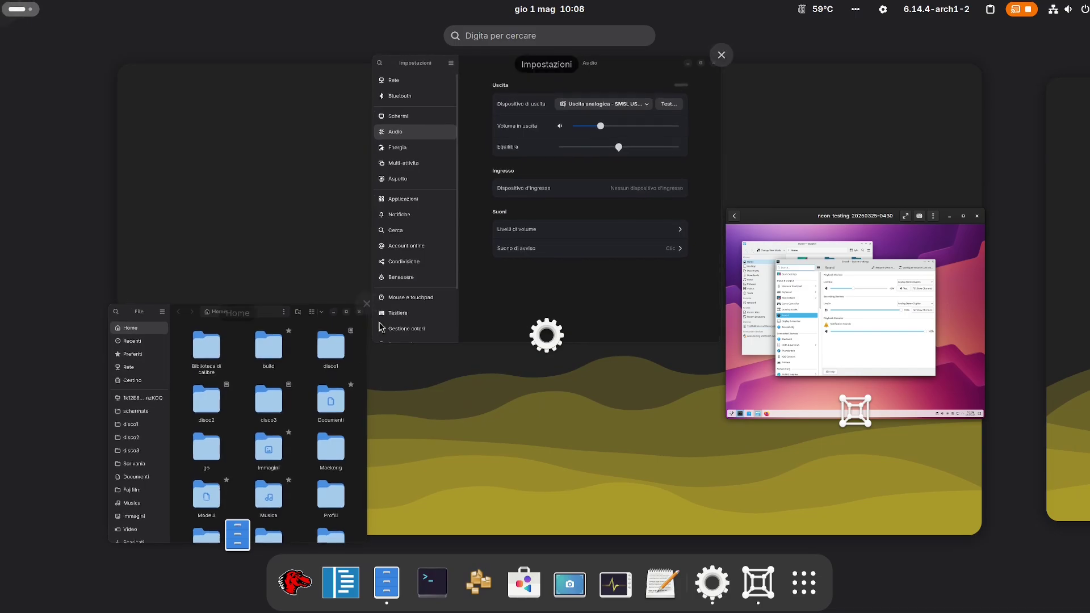
click(721, 55)
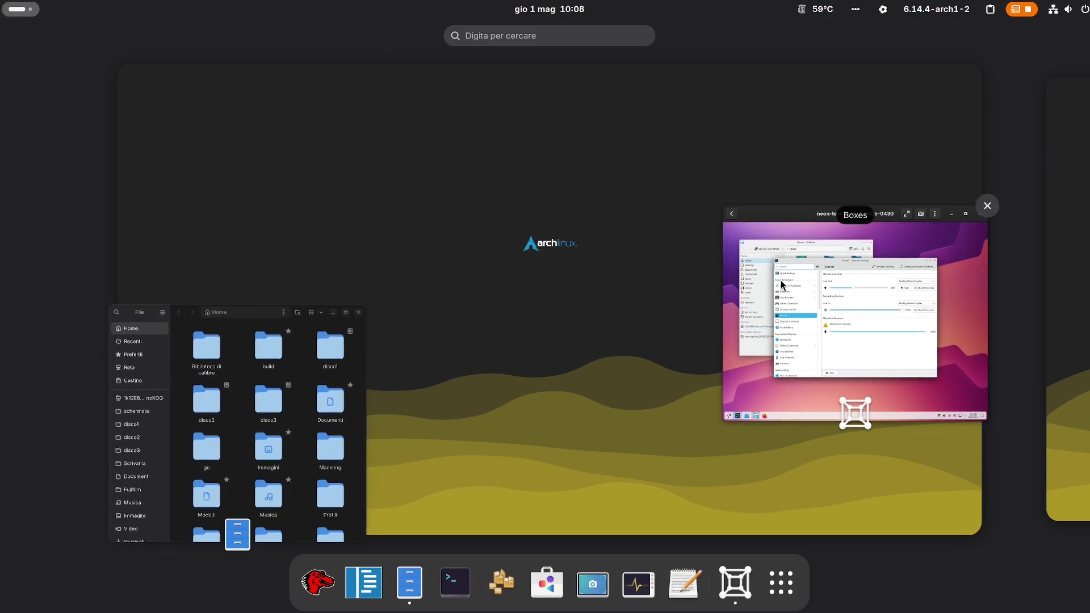
click(782, 284)
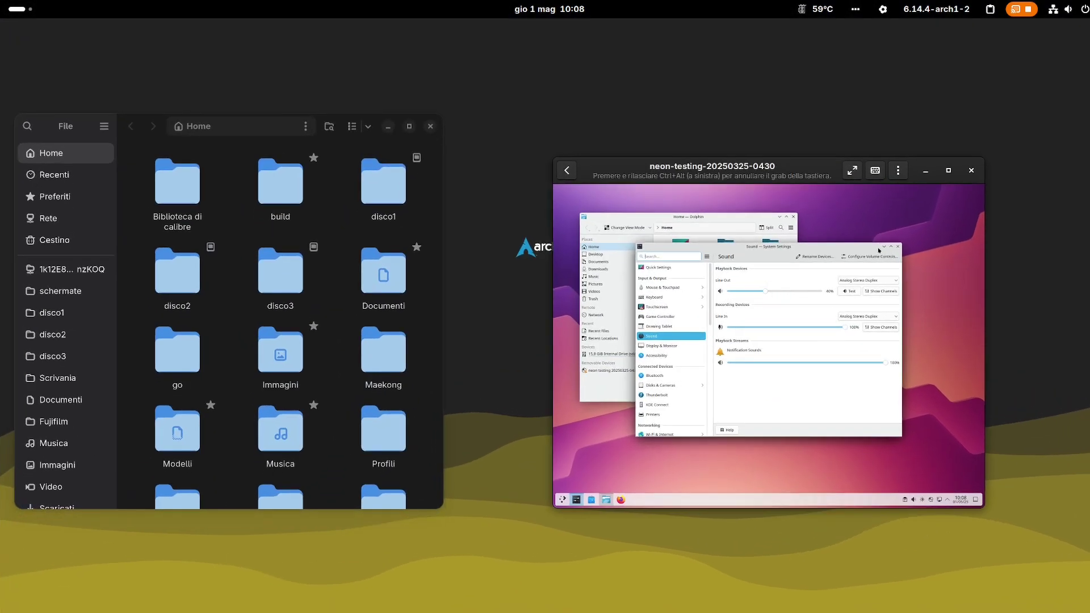
click(794, 217)
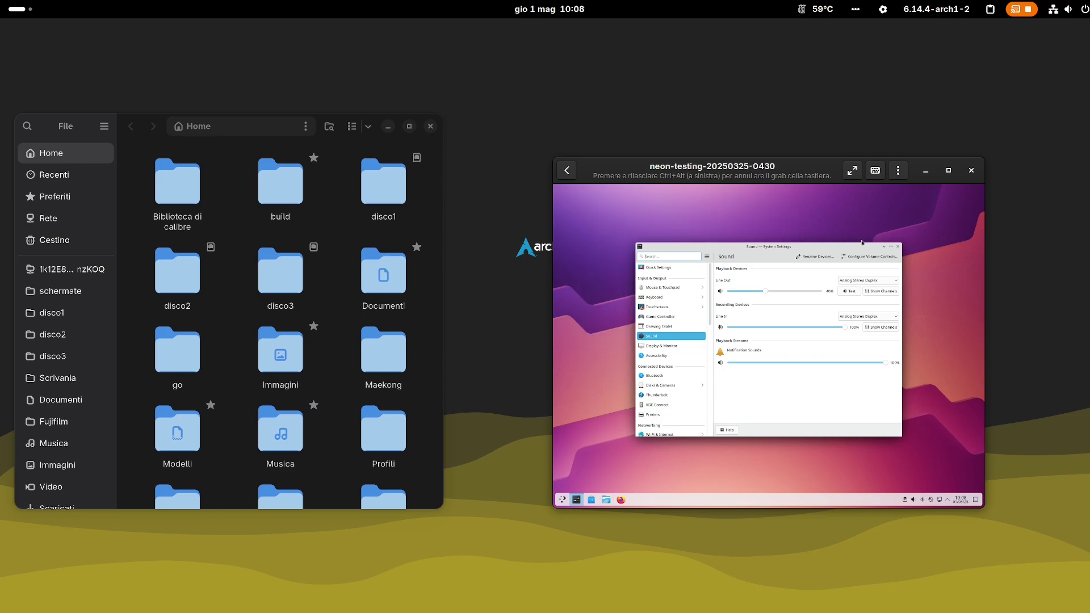
click(898, 248)
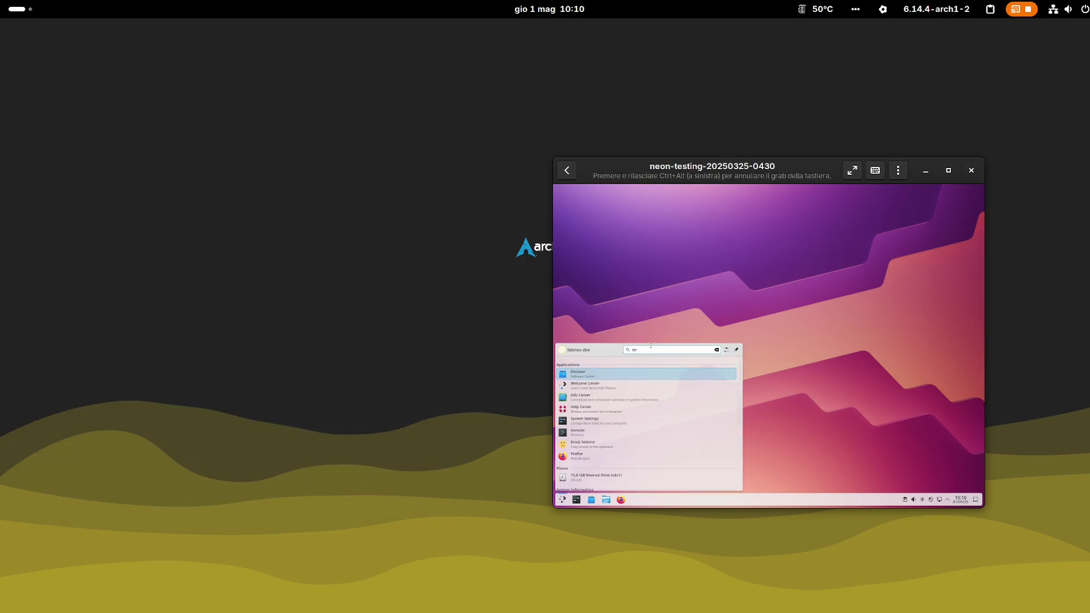
- Open Konsole in the KDE virtual machine and the GNOME terminal on the host
click(632, 435)
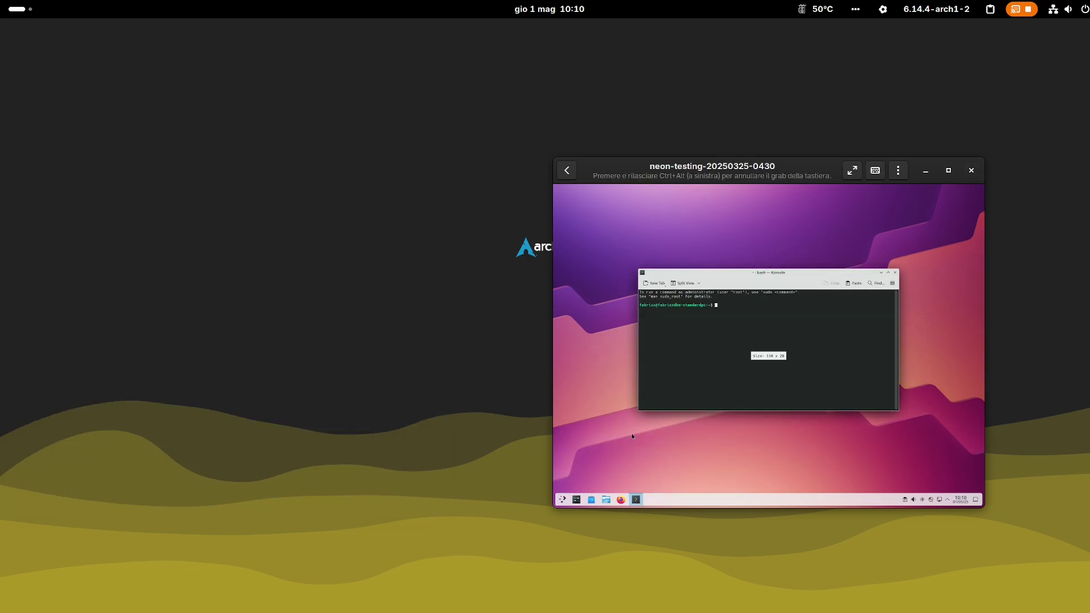
key(super)
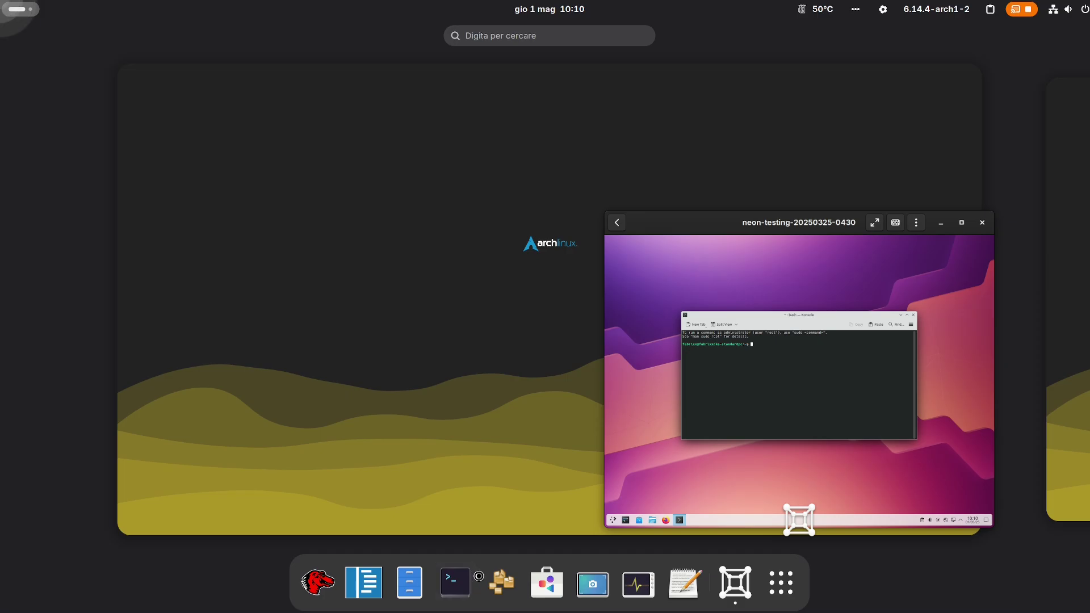
click(460, 581)
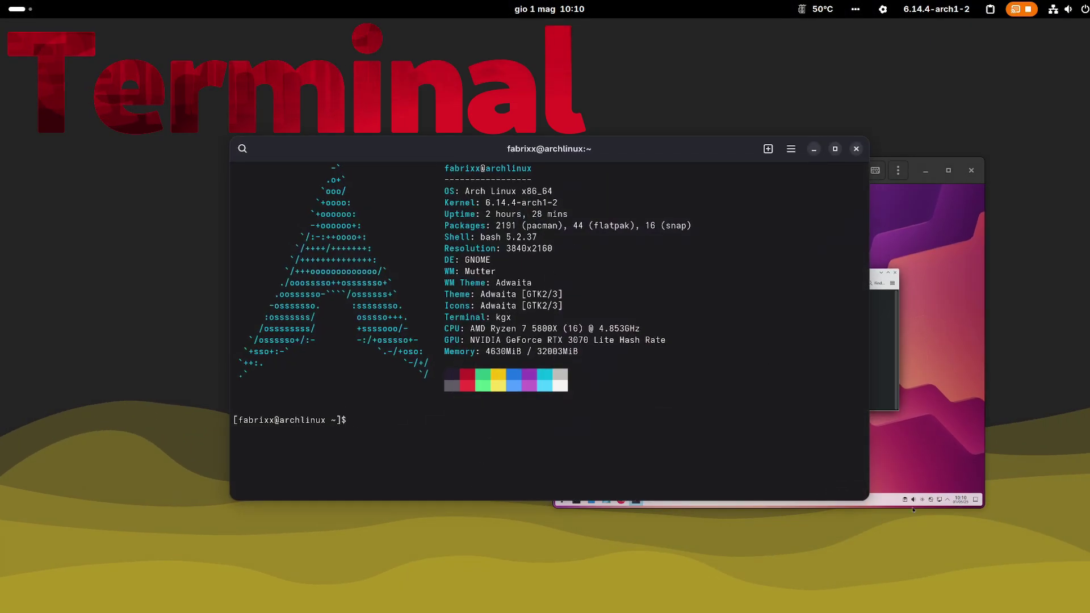
- Shrink the host terminal and arrange it beside the virtual machine, with Konsole moved towards the guest desktop's upper-left corner
drag(869, 502, 668, 483)
drag(351, 150, 198, 150)
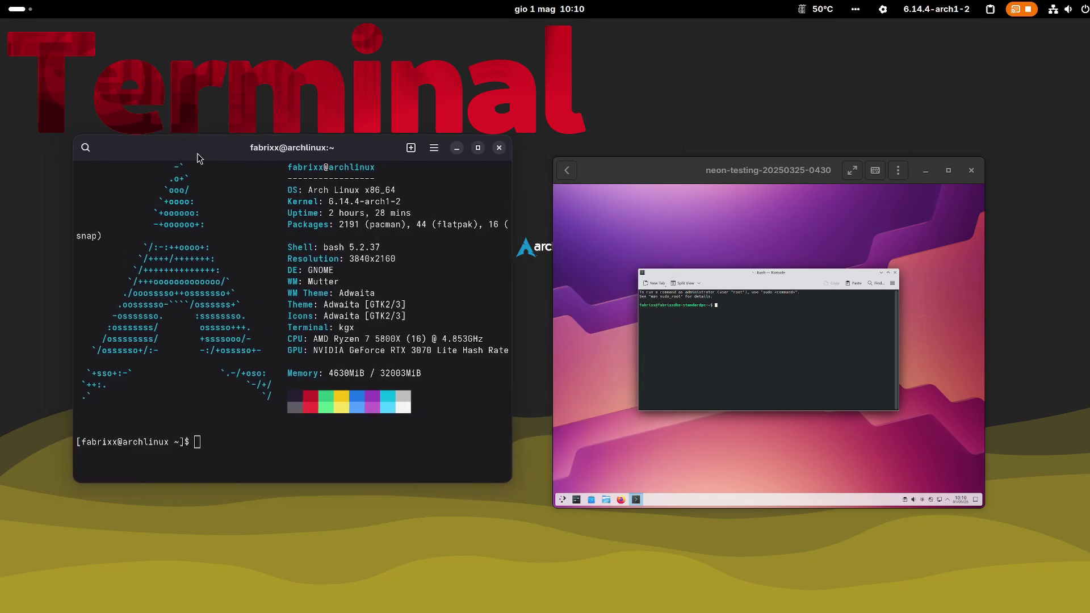
click(704, 288)
drag(703, 288, 649, 211)
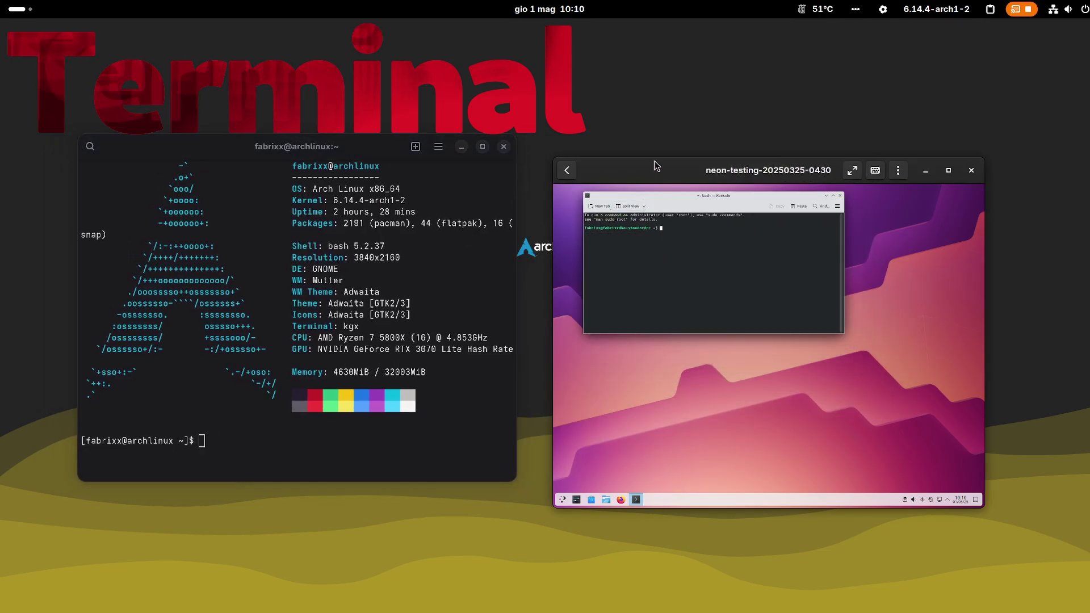
drag(656, 165, 687, 144)
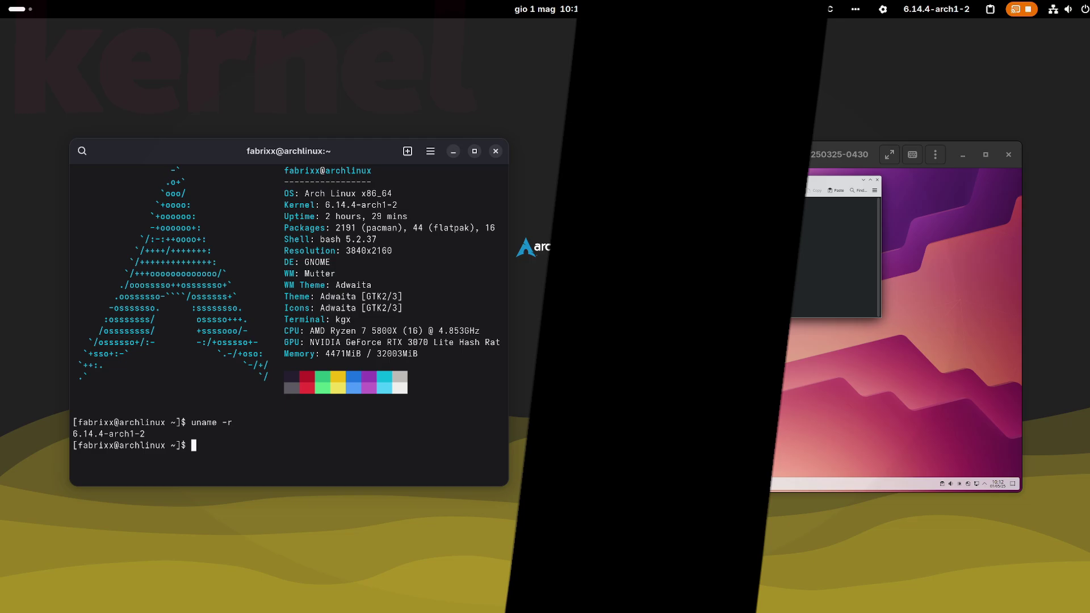
- Check the host's kernel release in the GNOME terminal with uname -r
text(uname -r)
key(Return)
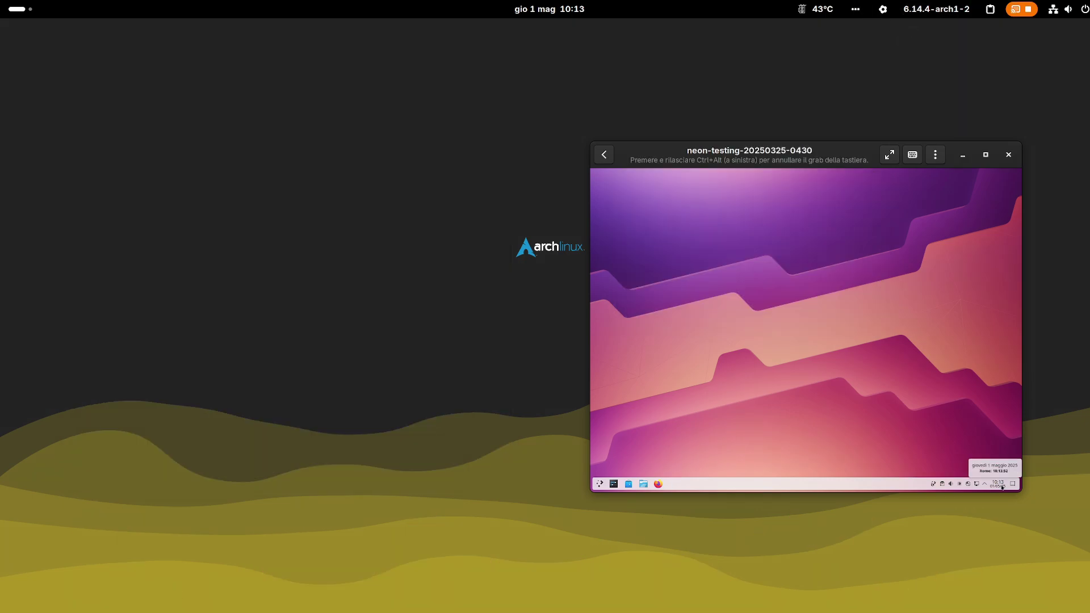
- Show the calendar on the KDE desktop and on the GNOME host to compare them, and dismiss the GNOME one
click(1000, 485)
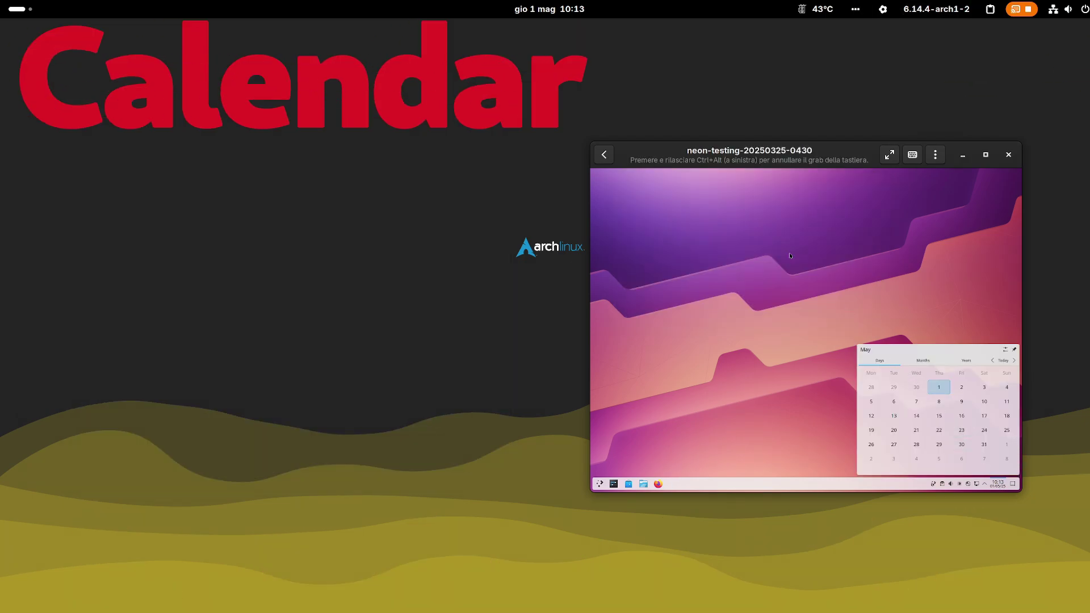
click(531, 11)
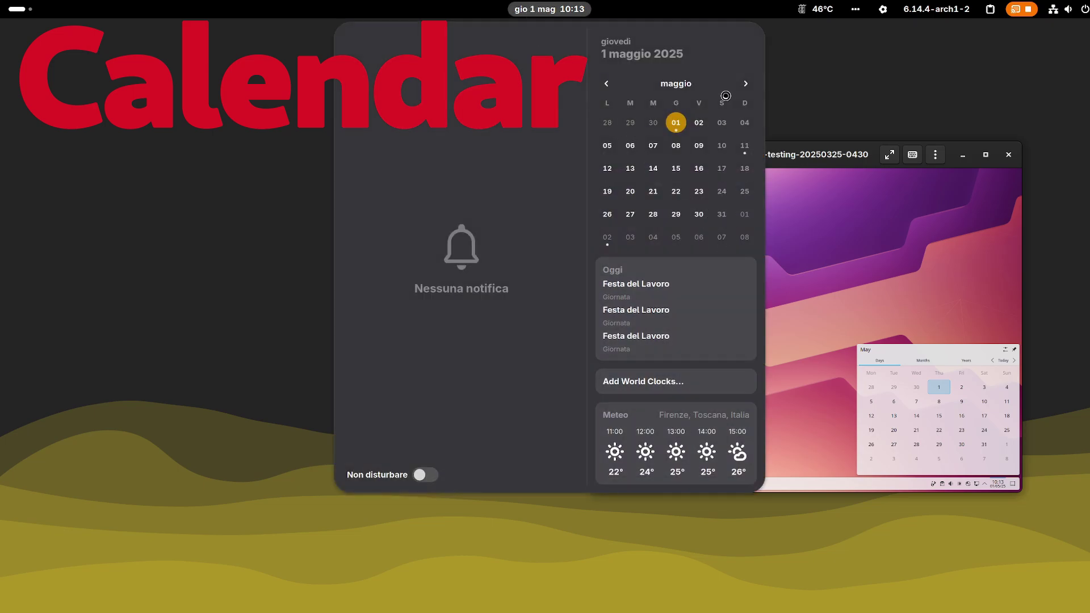
click(814, 96)
- Show the clipboard history on the KDE desktop
click(942, 484)
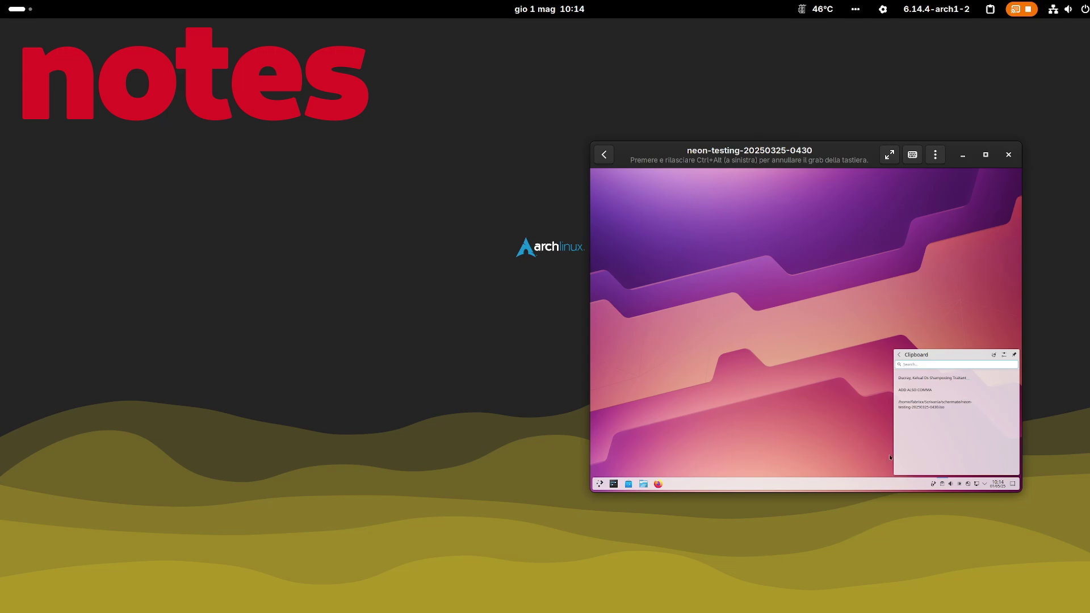
- Find the Note app on the GNOME host by searching for "note", open it and place its window beside the virtual machine
key(super)
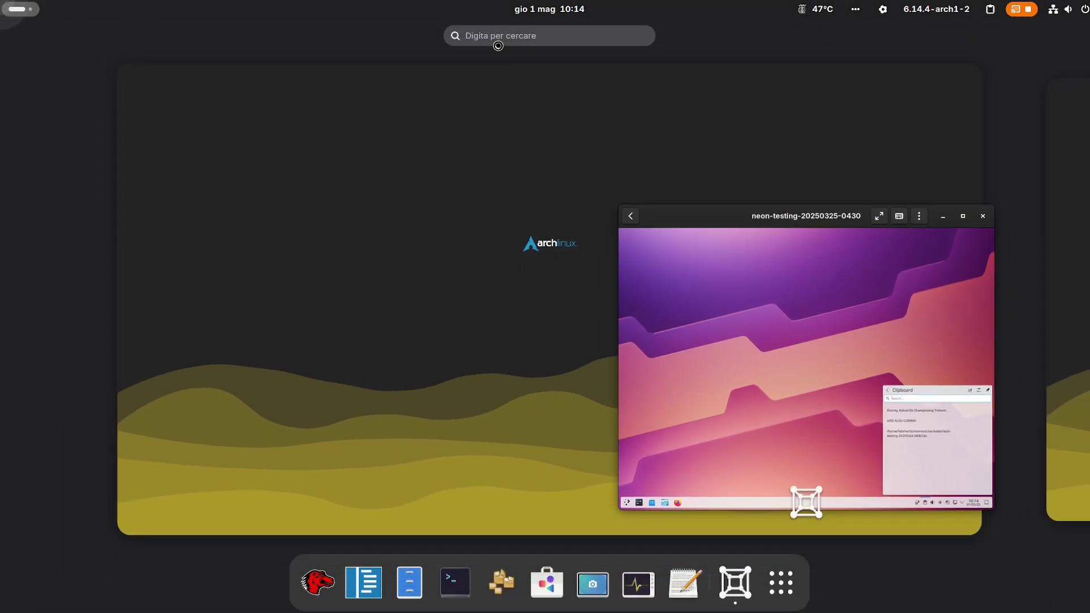
click(491, 36)
text(n)
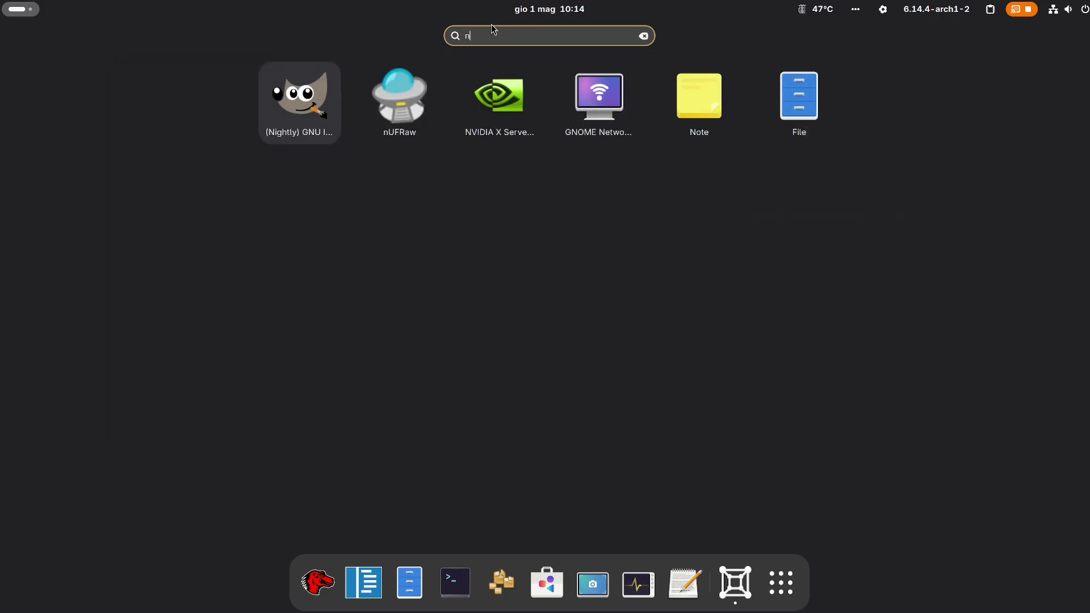
text(ot)
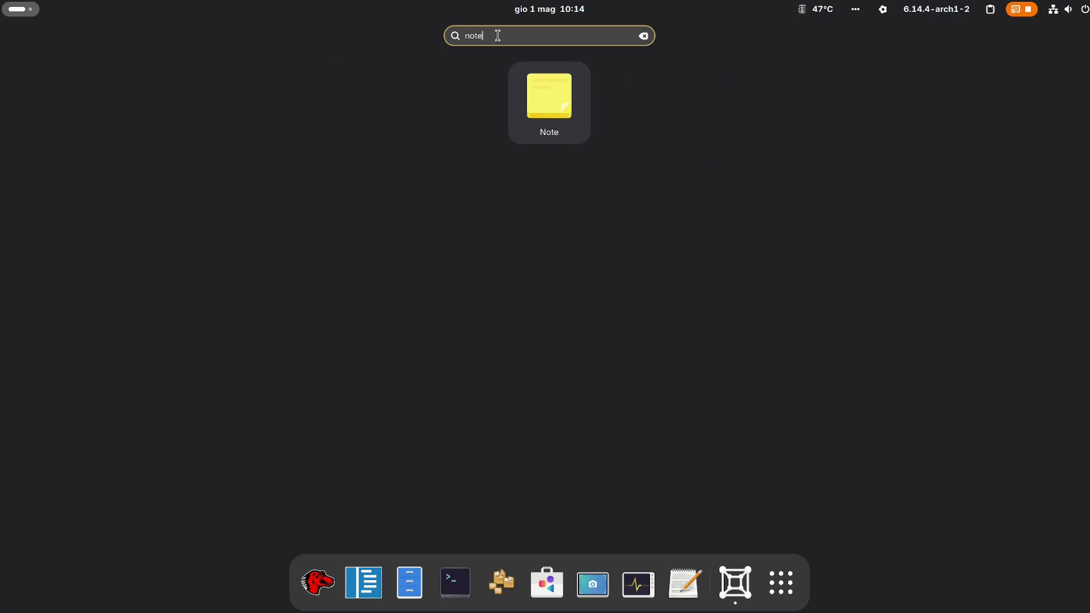
text(e)
click(537, 95)
drag(529, 161, 283, 136)
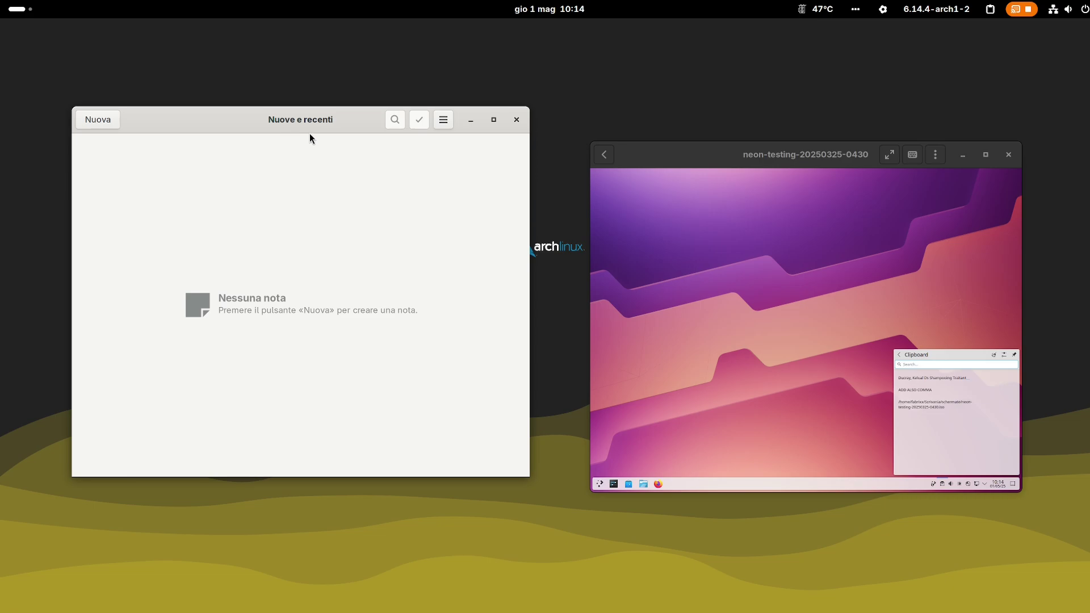
right_click(267, 120)
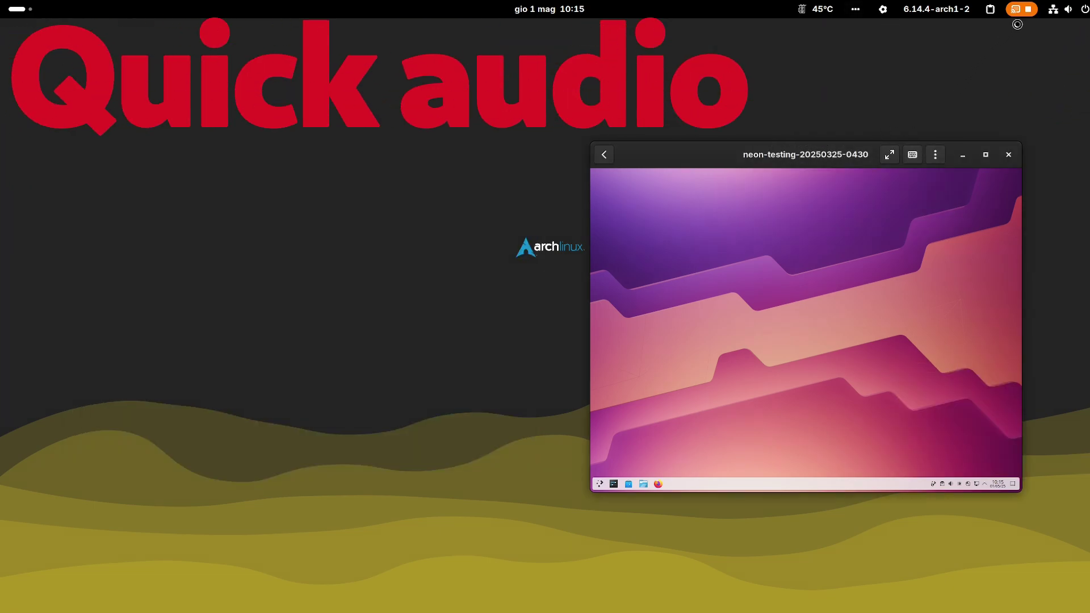
- Show the GNOME host's quick settings with the volume slider, dismiss them, and open the audio volume control on the KDE desktop
click(1071, 12)
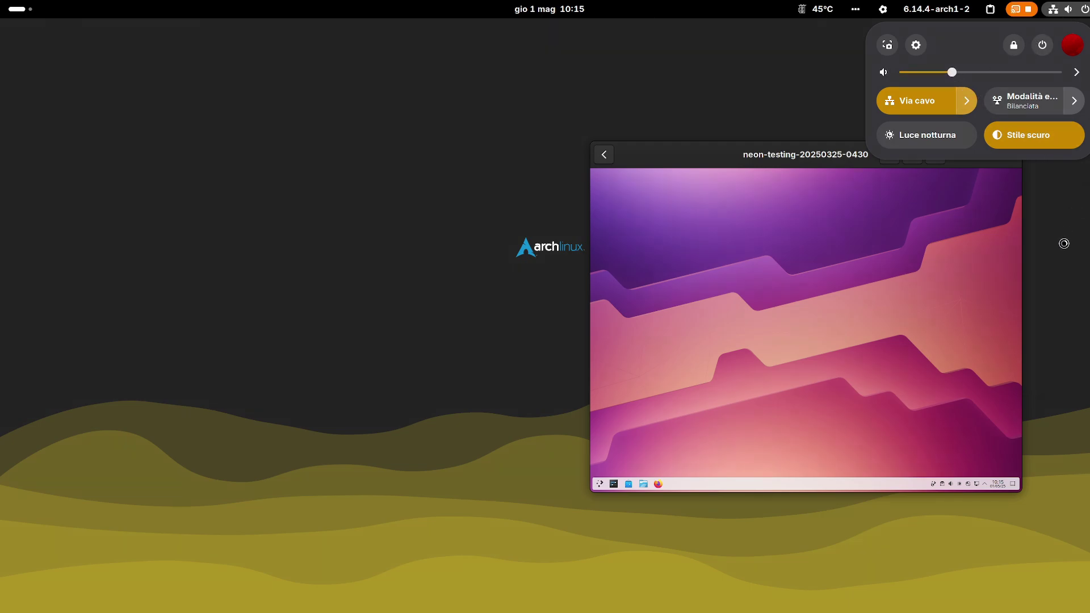
click(1013, 373)
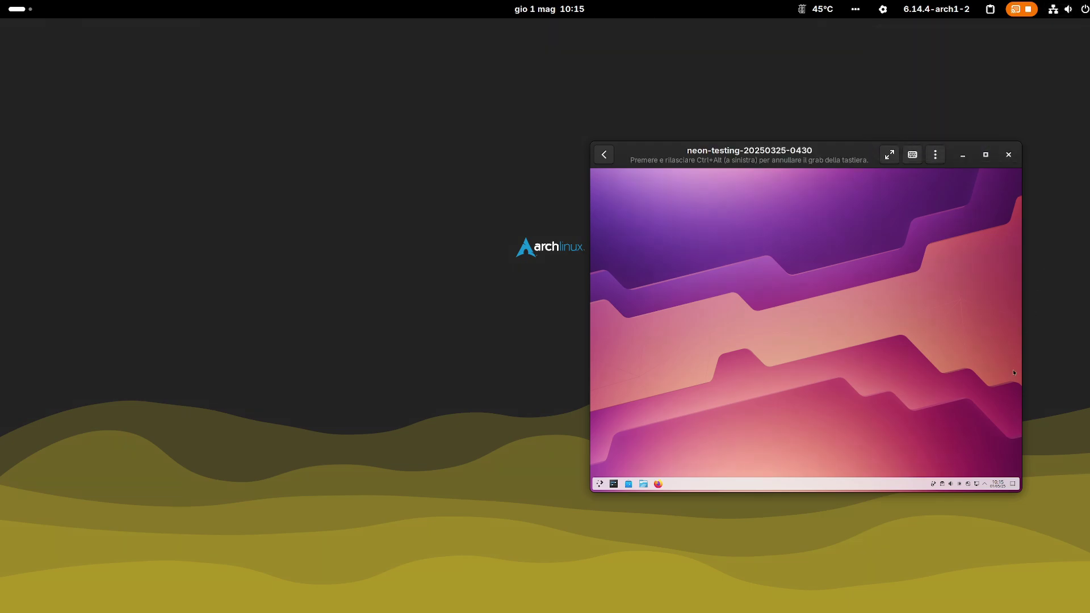
click(950, 485)
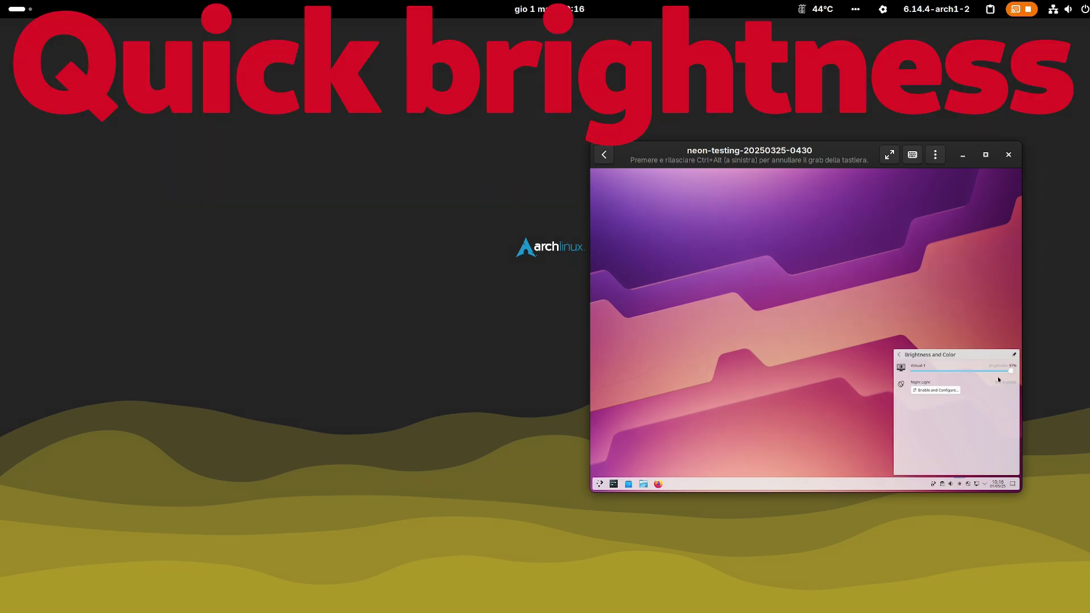
- Dim and brighten the KDE desktop's virtual display repeatedly with the brightness slider
scroll(1007, 374, down, 10)
scroll(988, 374, up, 12)
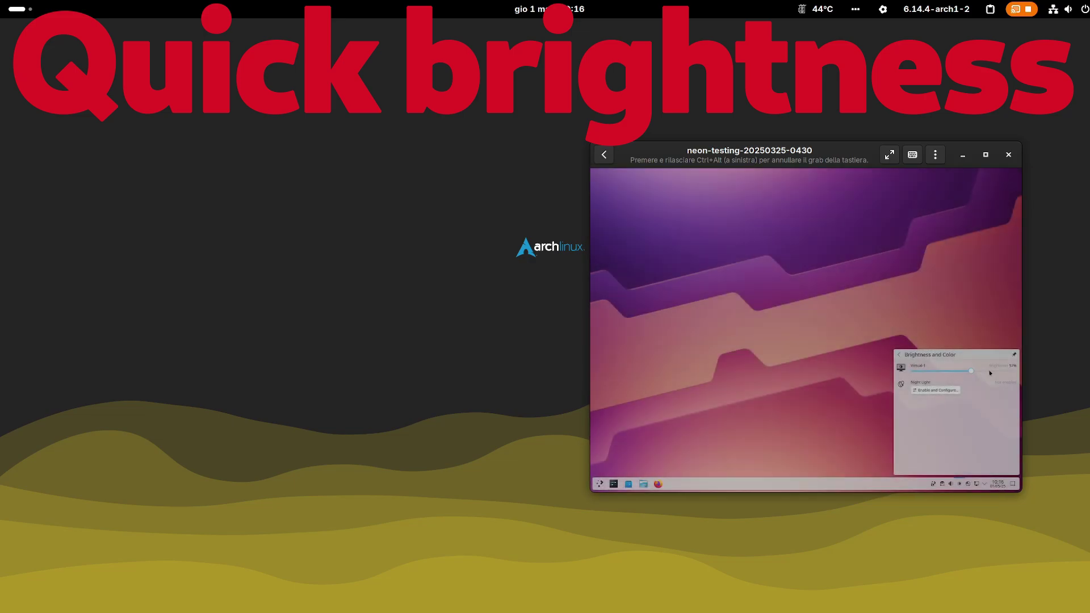
scroll(987, 373, down, 10)
scroll(987, 374, up, 10)
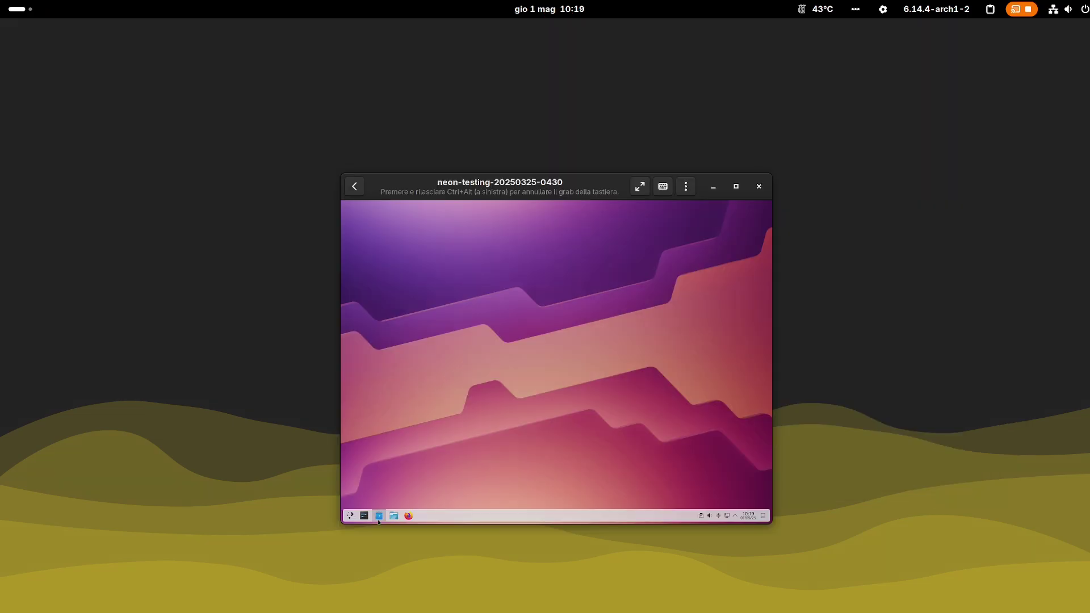
- Open Discover on the KDE desktop and view its installed software, updates and Graphics category
click(378, 516)
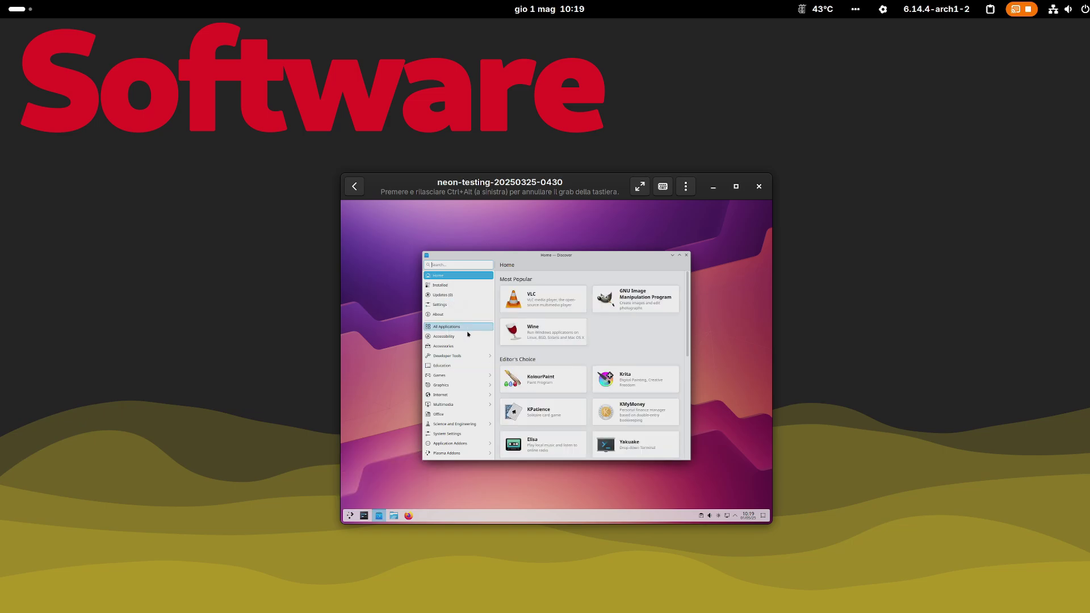
click(440, 285)
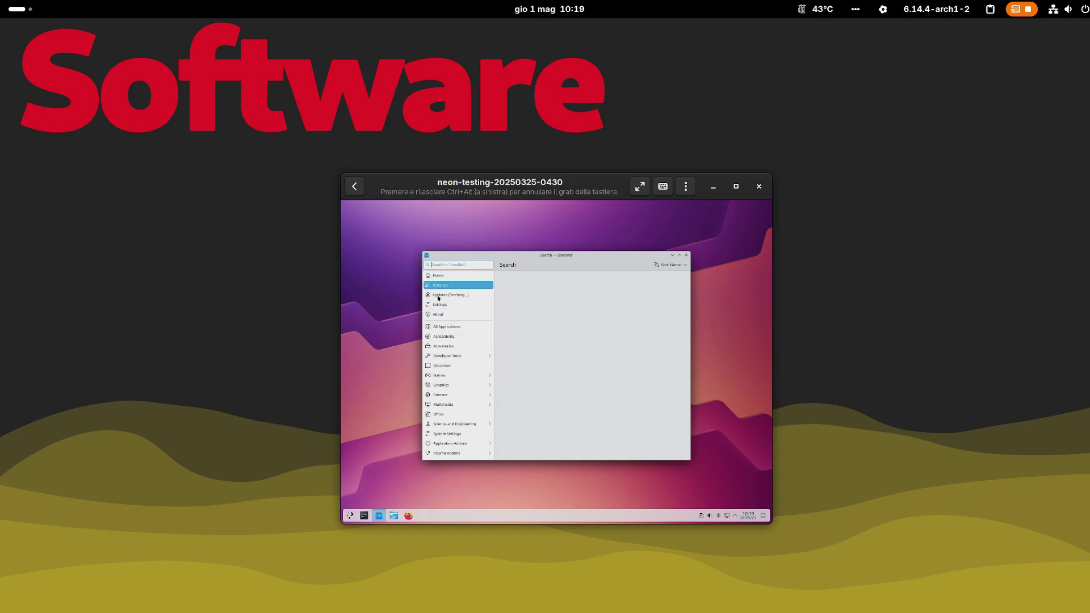
click(438, 296)
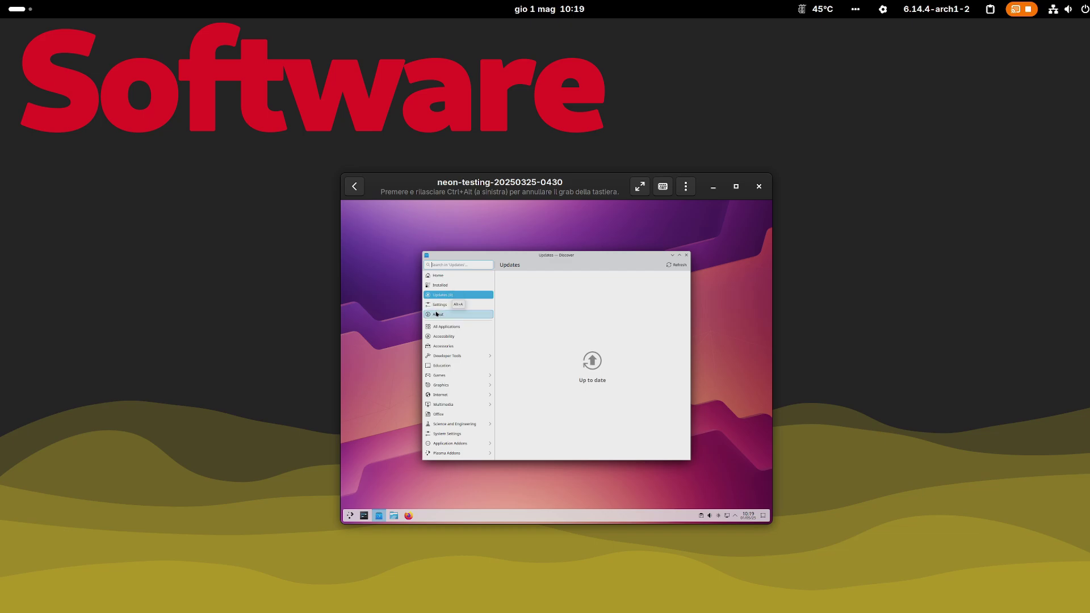
click(446, 386)
- Open the host's Add/Remove Software package manager and show its Foto & Video category
key(super)
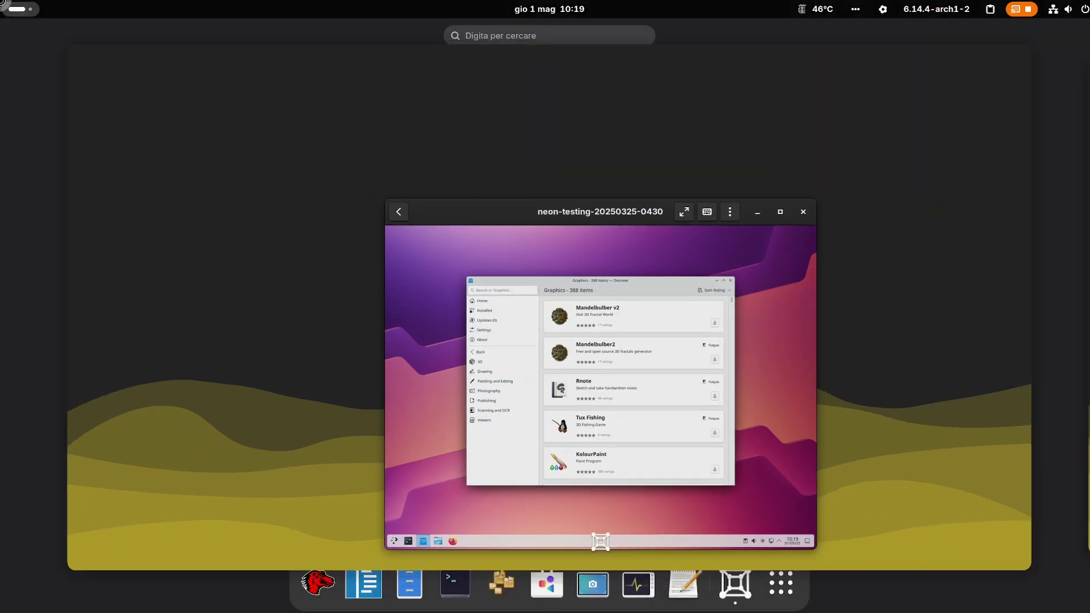
click(502, 602)
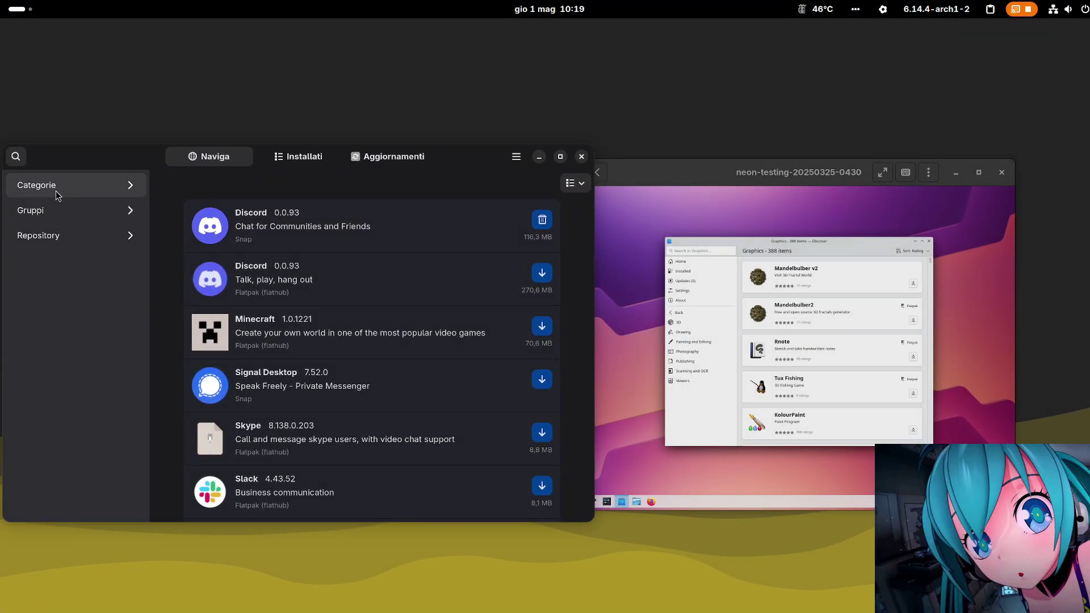
click(55, 185)
click(56, 245)
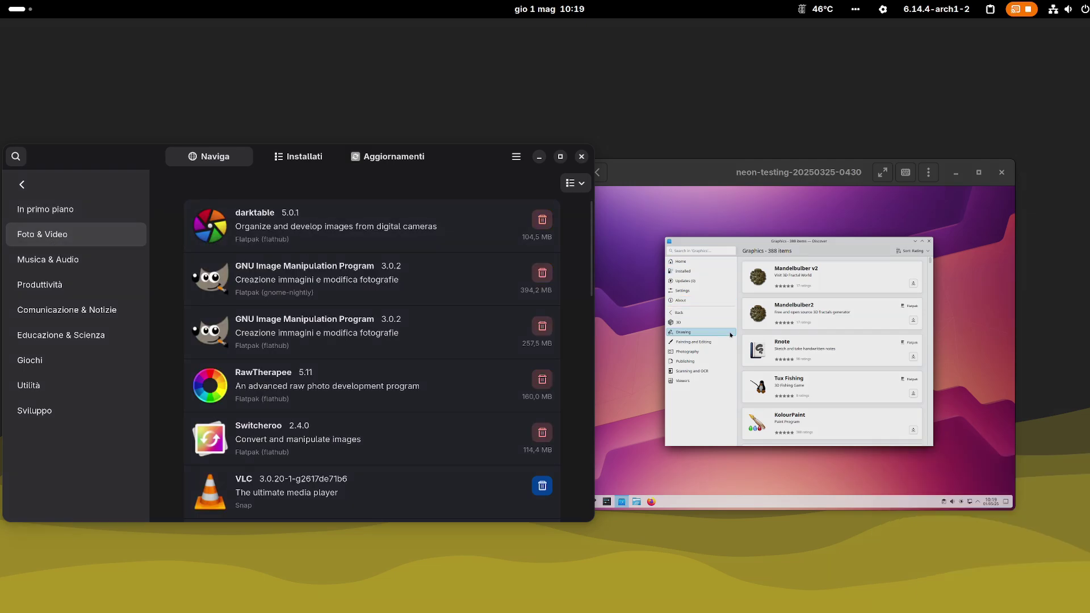
- Compare Discover's Photography category with the host package manager's photo apps, and show the host's Musica & Audio category
click(699, 352)
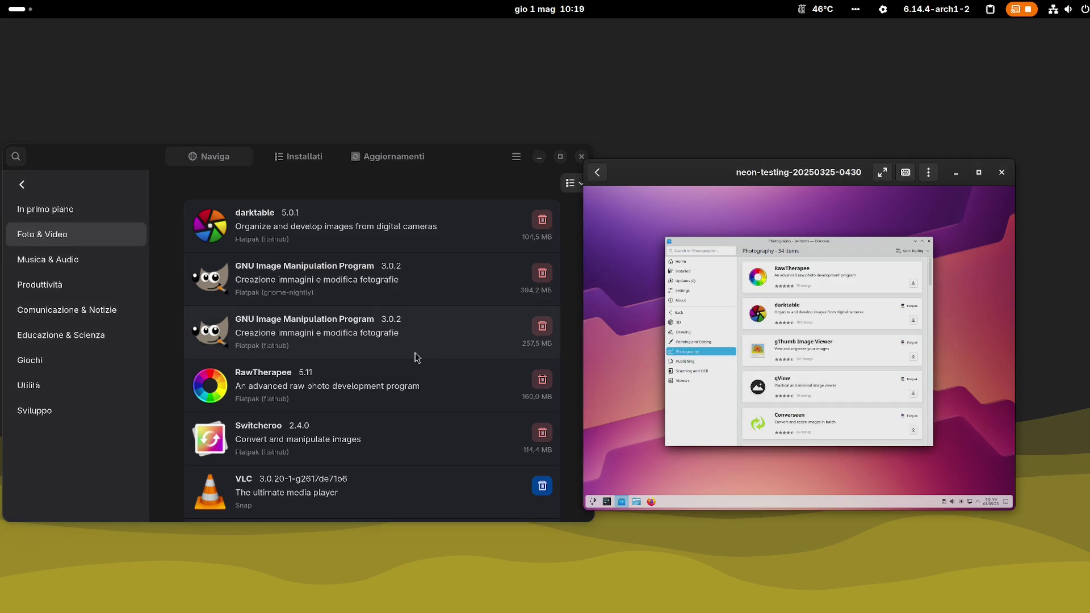
scroll(414, 352, down, 2)
click(57, 260)
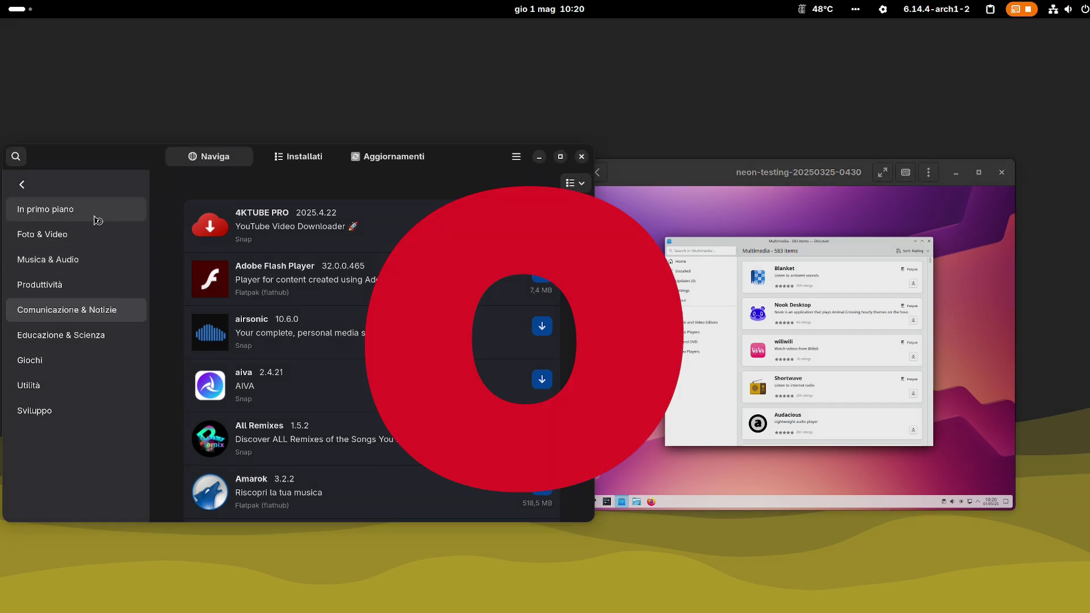
- Leave the categories in the host package manager, examine the core repository's packages and return to the main list
click(22, 184)
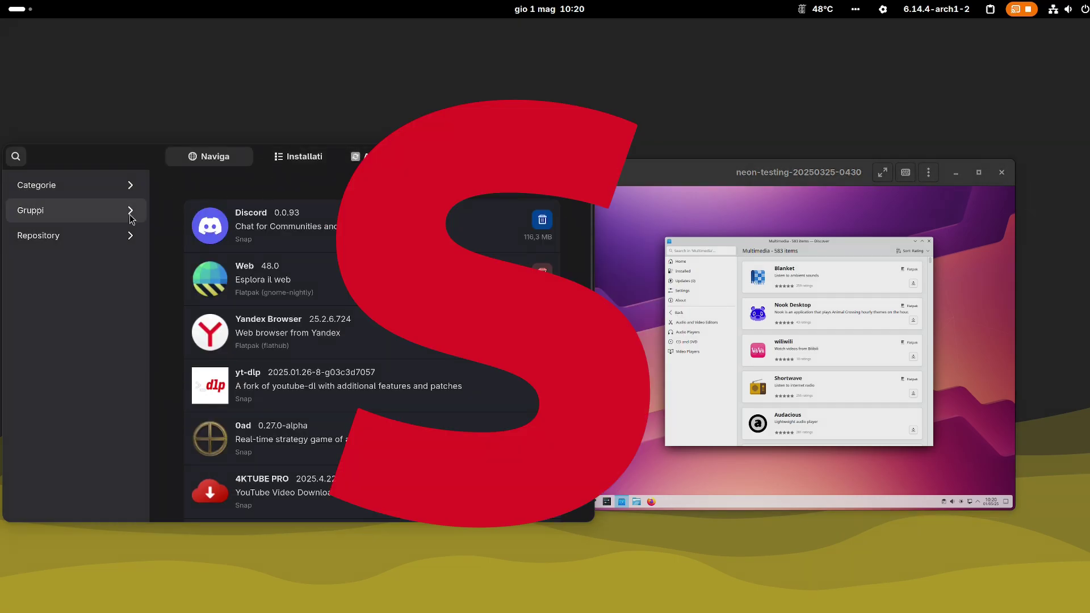
click(75, 236)
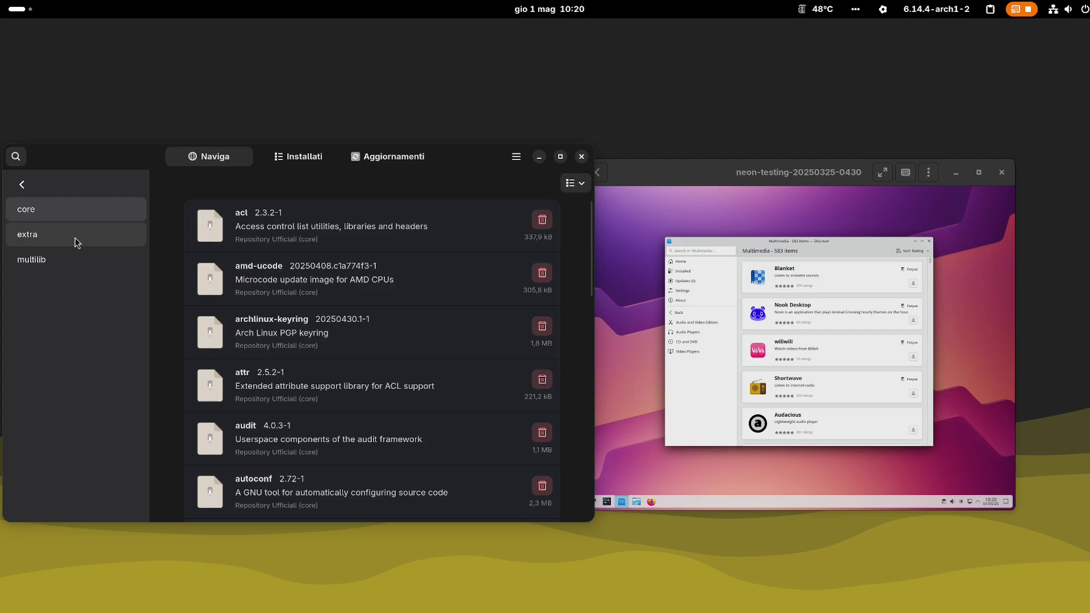
click(22, 184)
- Find GNOME Software on the host by searching for "sof", open it and move its window beside the virtual machine
key(super)
text(sof)
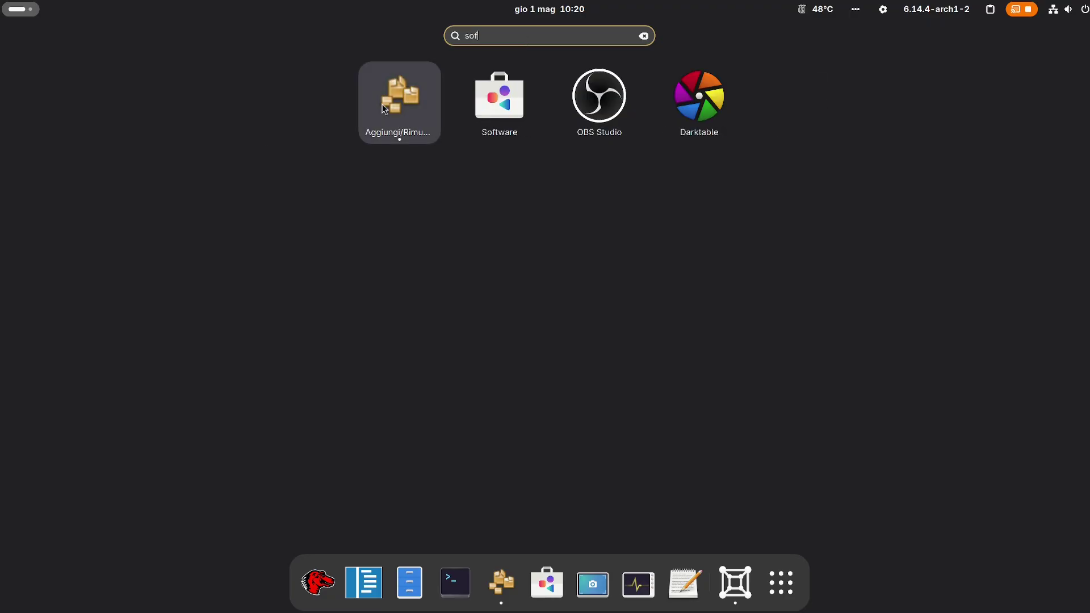
click(478, 108)
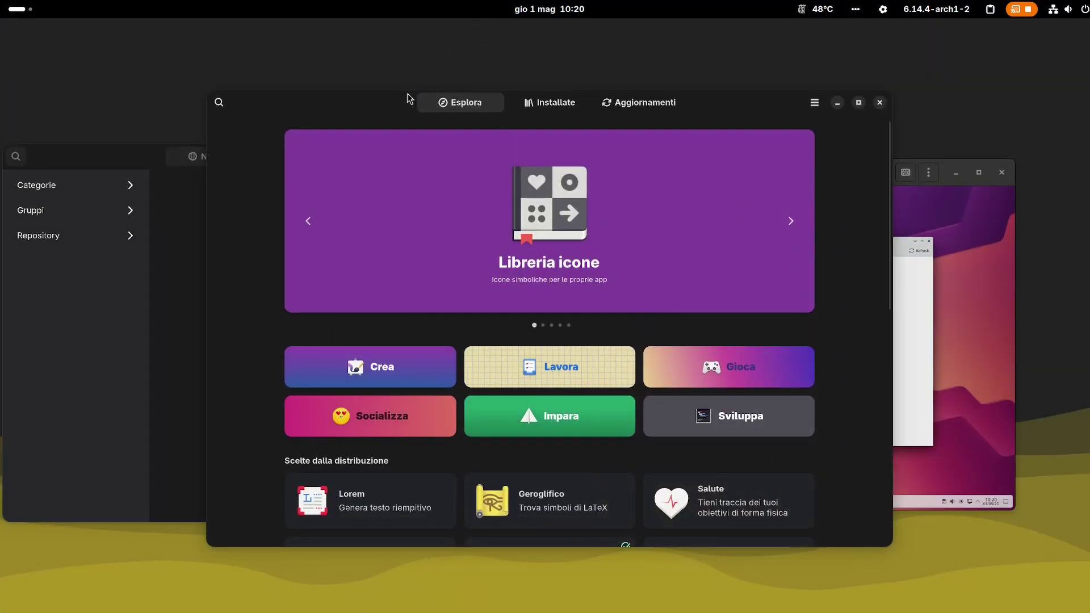
drag(406, 97, 153, 80)
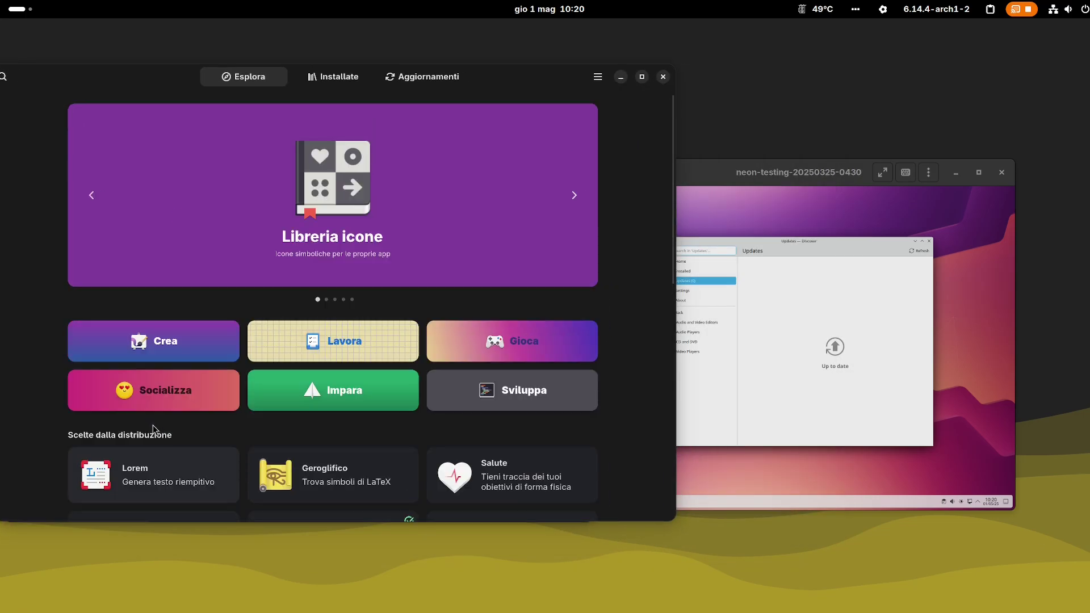
- Browse the Socializza and Sviluppa categories in GNOME Software and return to the Esplora page
click(161, 389)
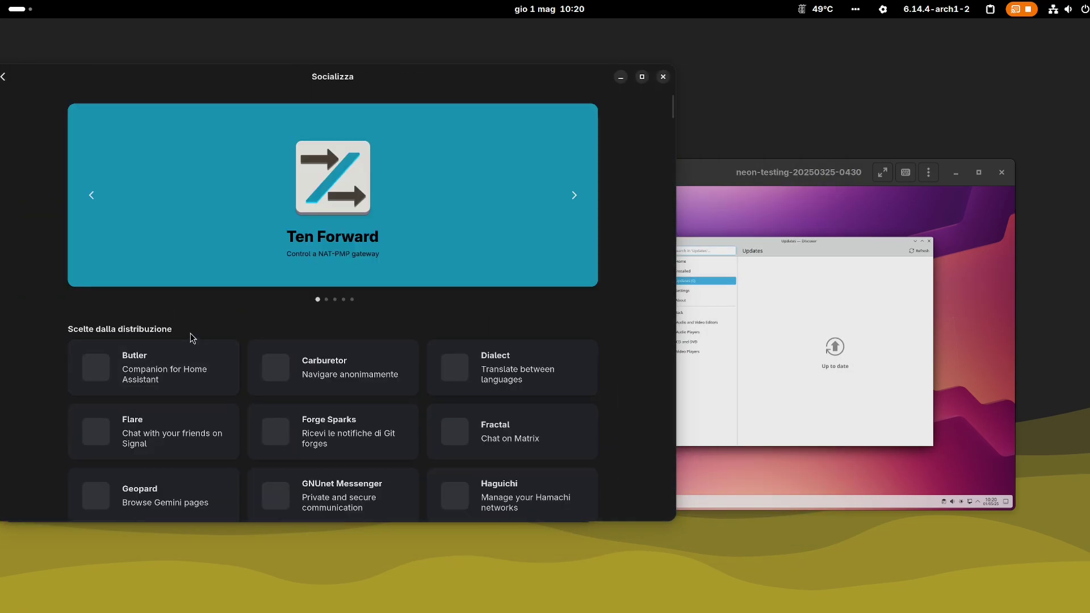
scroll(245, 392, down, 5)
scroll(245, 394, up, 5)
key(alt+Left)
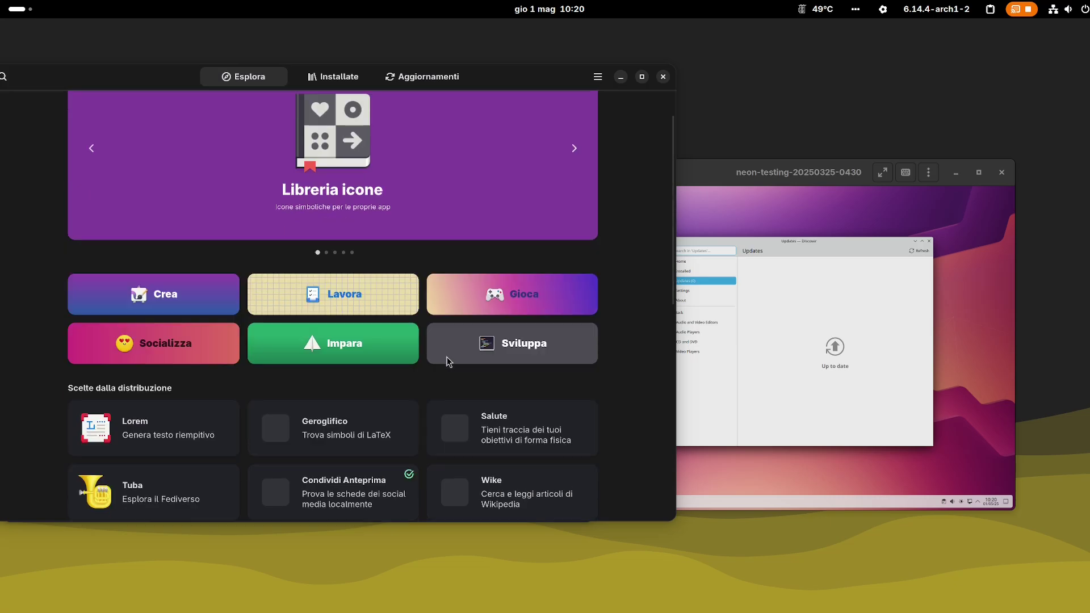
scroll(458, 374, down, 5)
click(471, 167)
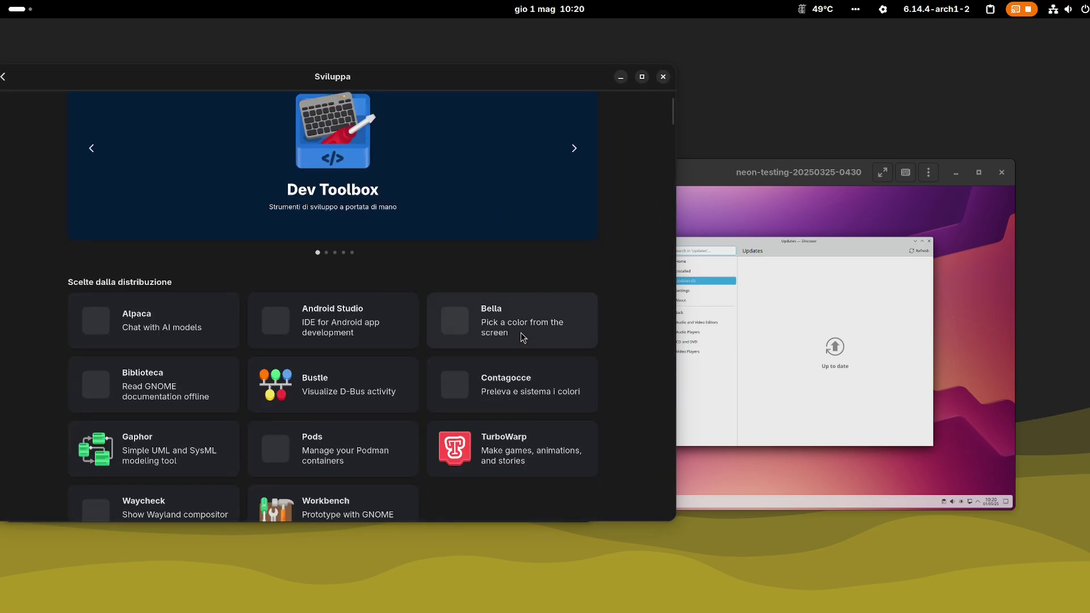
click(3, 78)
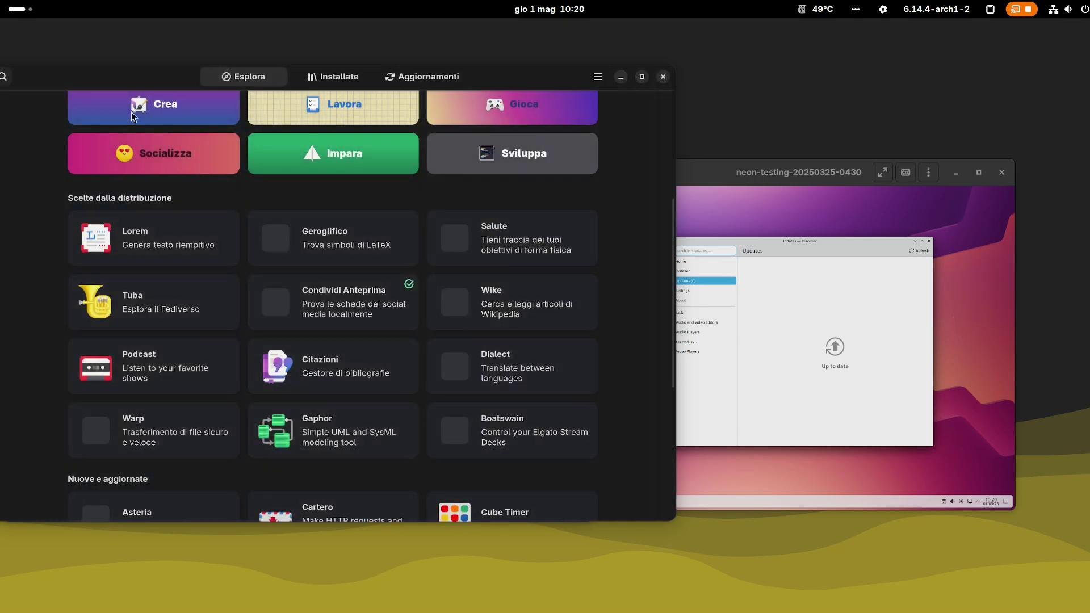
- Look through the Esplora page and its featured apps in GNOME Software, and view the installed apps and updates pages
scroll(454, 272, down, 4)
scroll(471, 239, up, 6)
scroll(494, 210, up, 2)
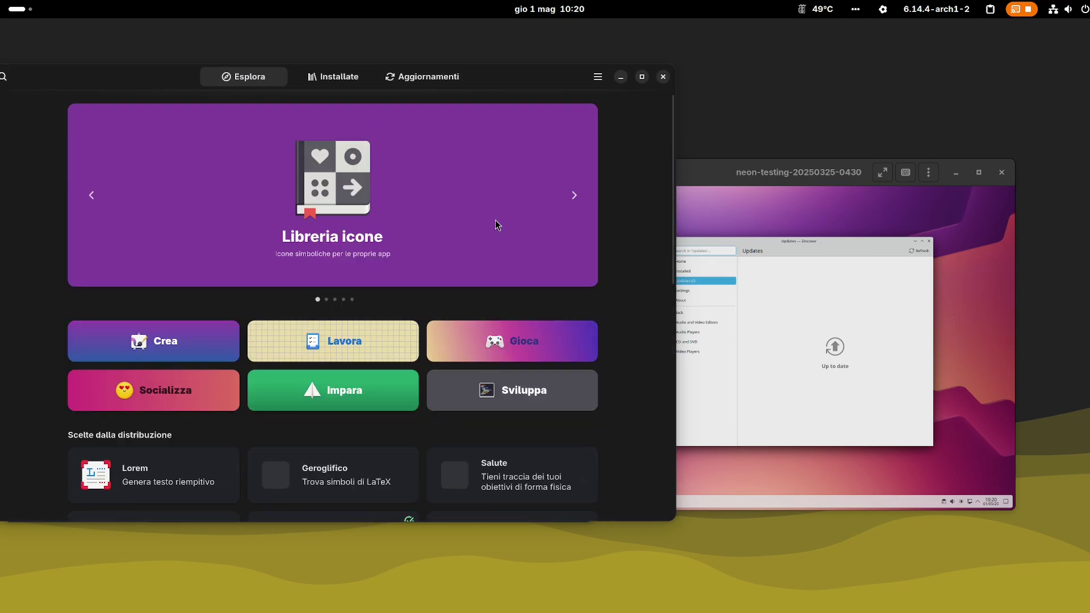
click(570, 193)
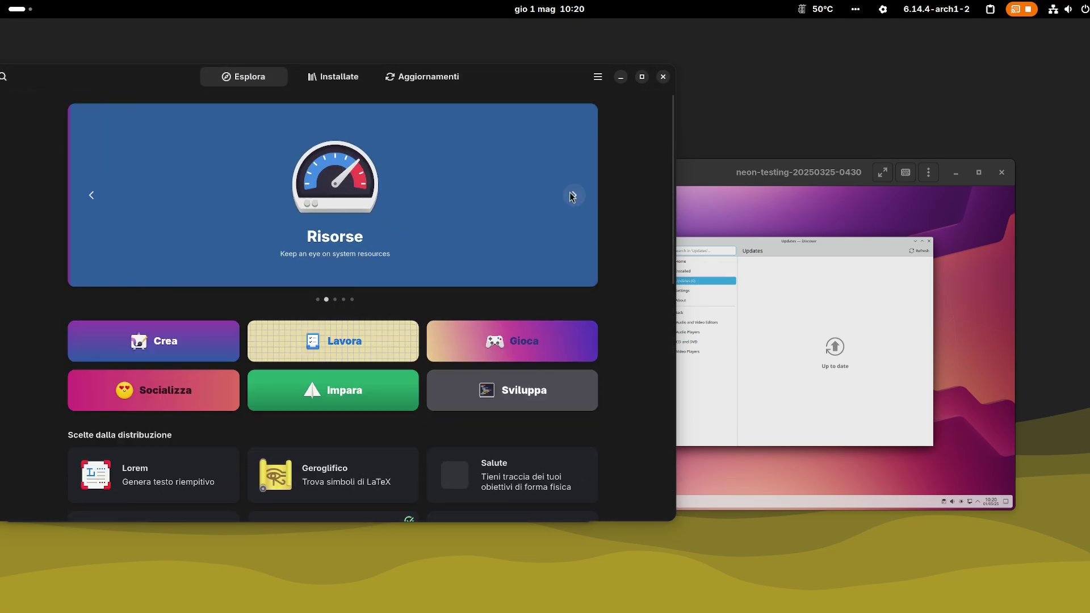
click(569, 193)
click(570, 193)
click(343, 77)
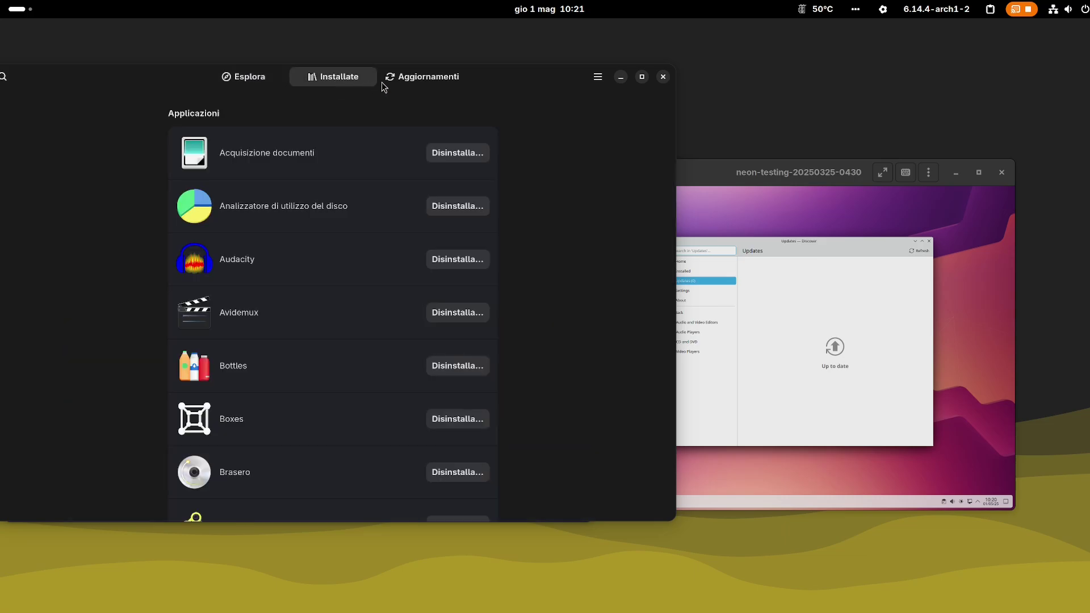
click(410, 76)
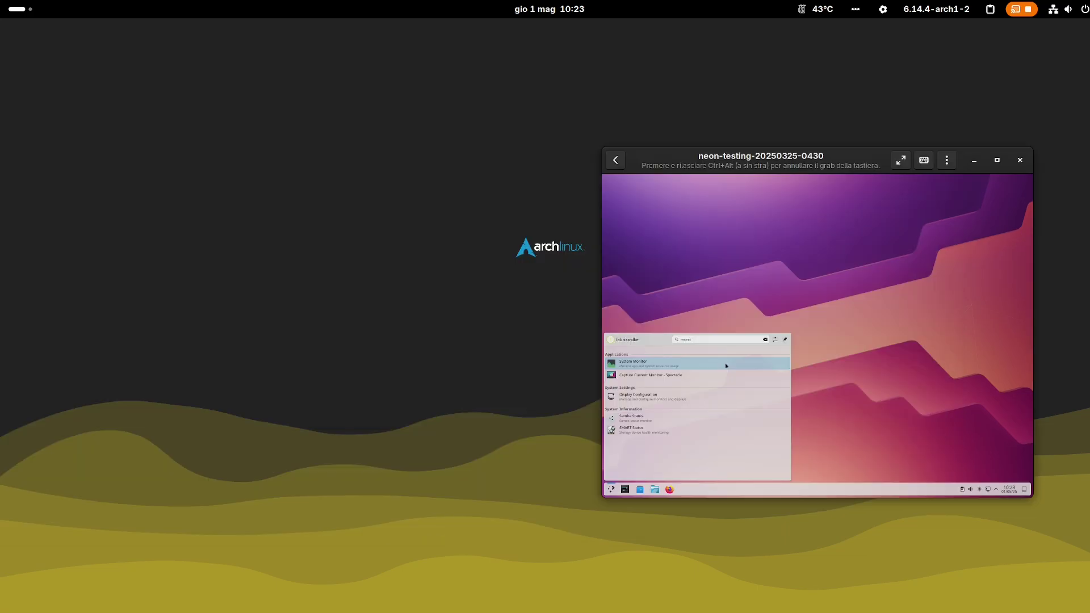
- Open System Monitor on the KDE desktop, view its Applications, History and Processes pages, and return to the Overview
click(726, 366)
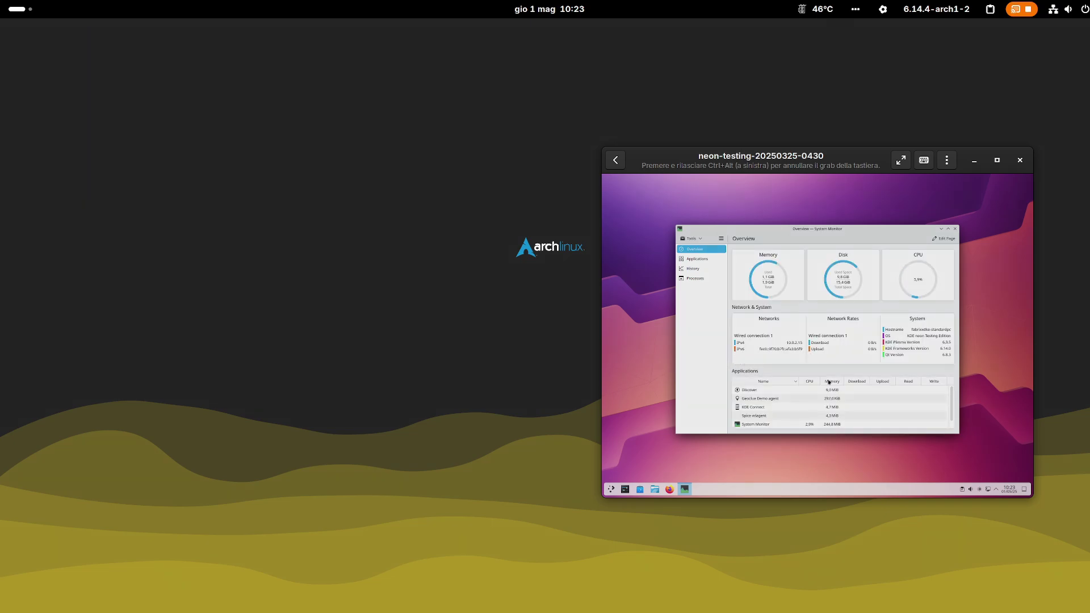
click(706, 263)
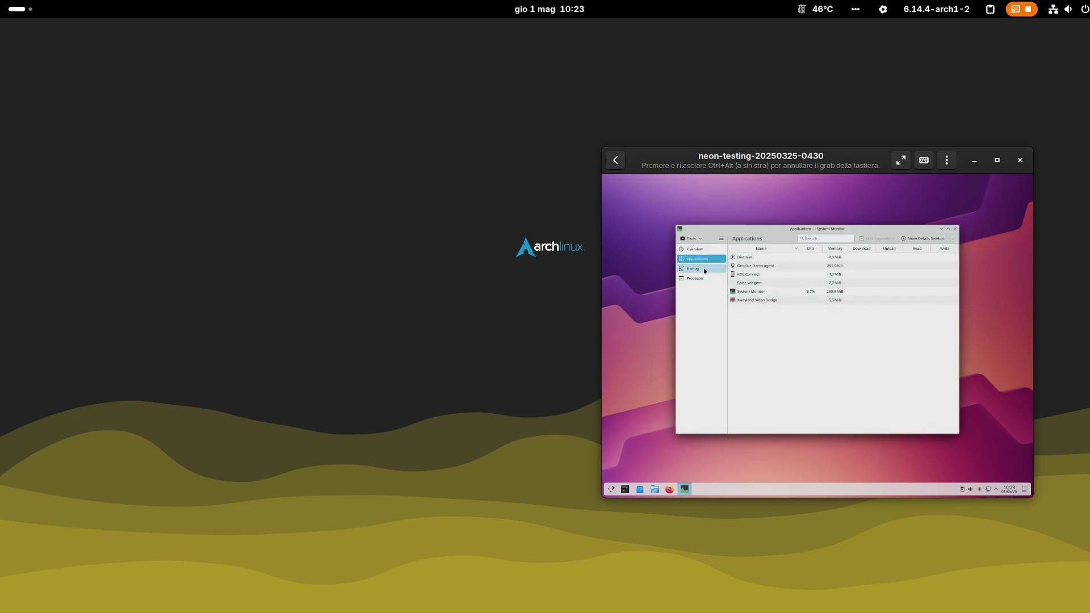
click(704, 269)
click(700, 278)
click(691, 254)
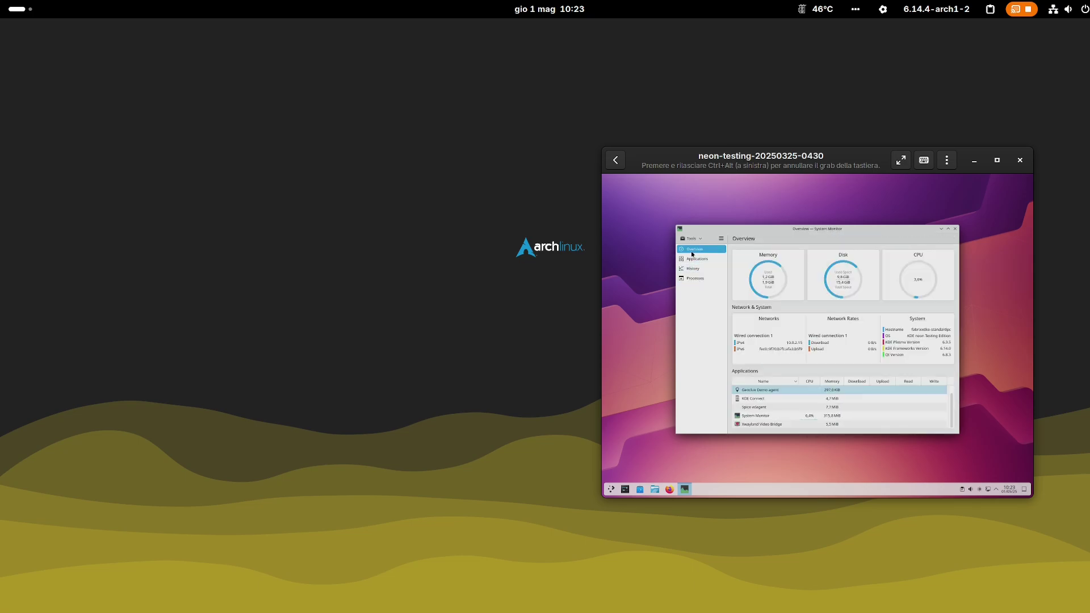
- Open the host's System Monitor, move it beside the virtual machine, view its Processi, File system and Risorse pages, and close it
mouse_move(1, 1)
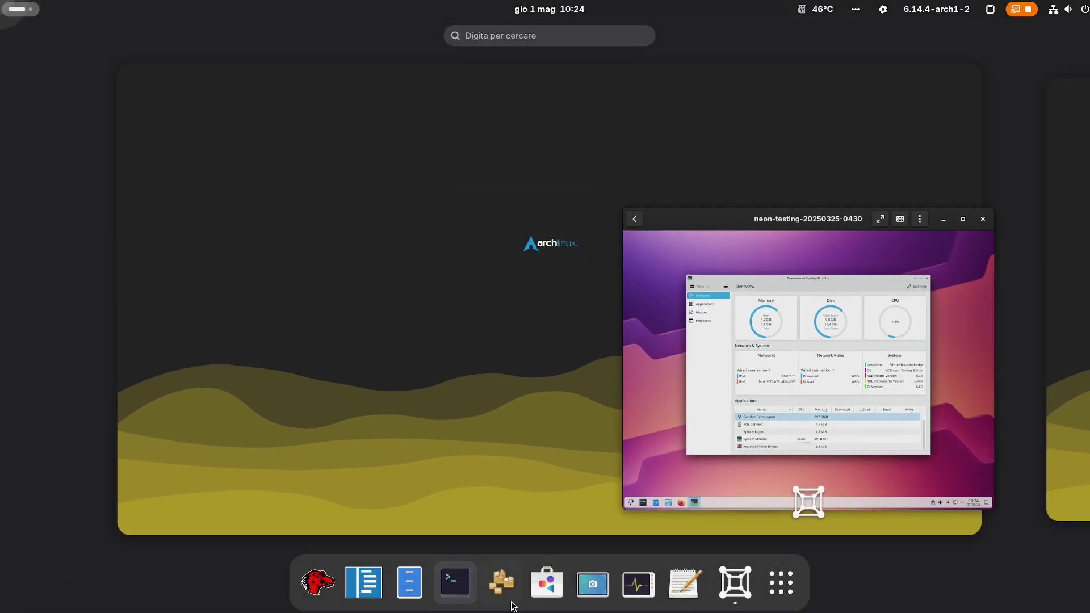
click(638, 585)
drag(381, 129, 118, 108)
click(289, 111)
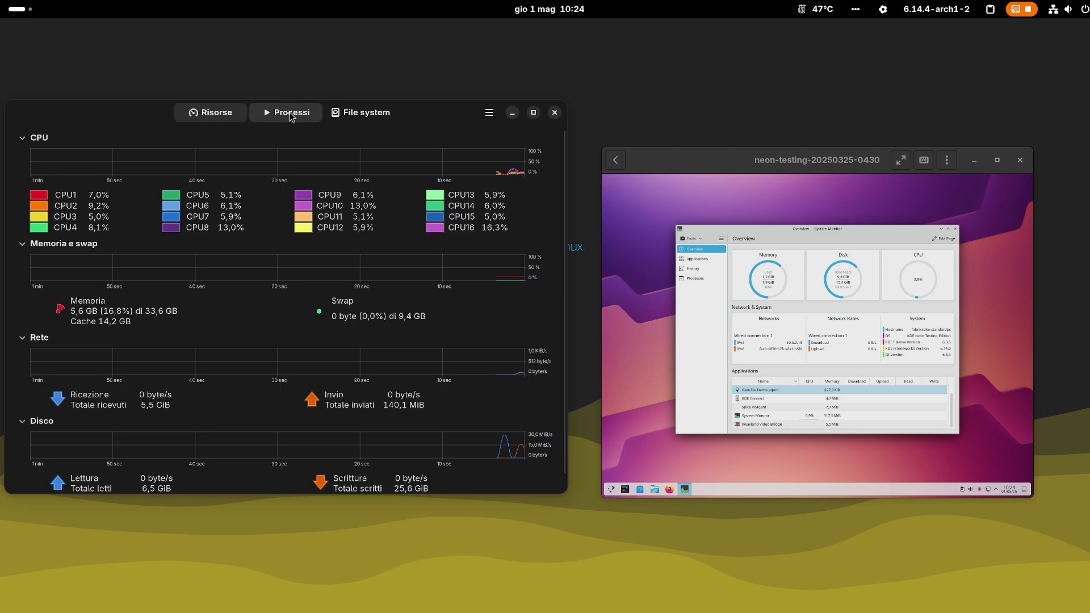
click(370, 112)
click(217, 114)
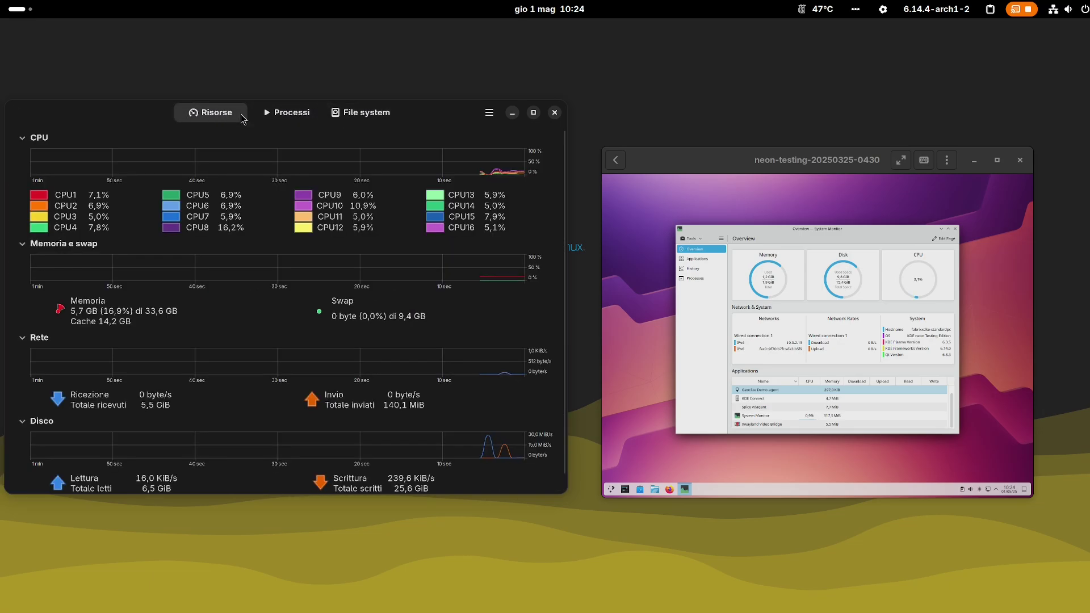
click(555, 113)
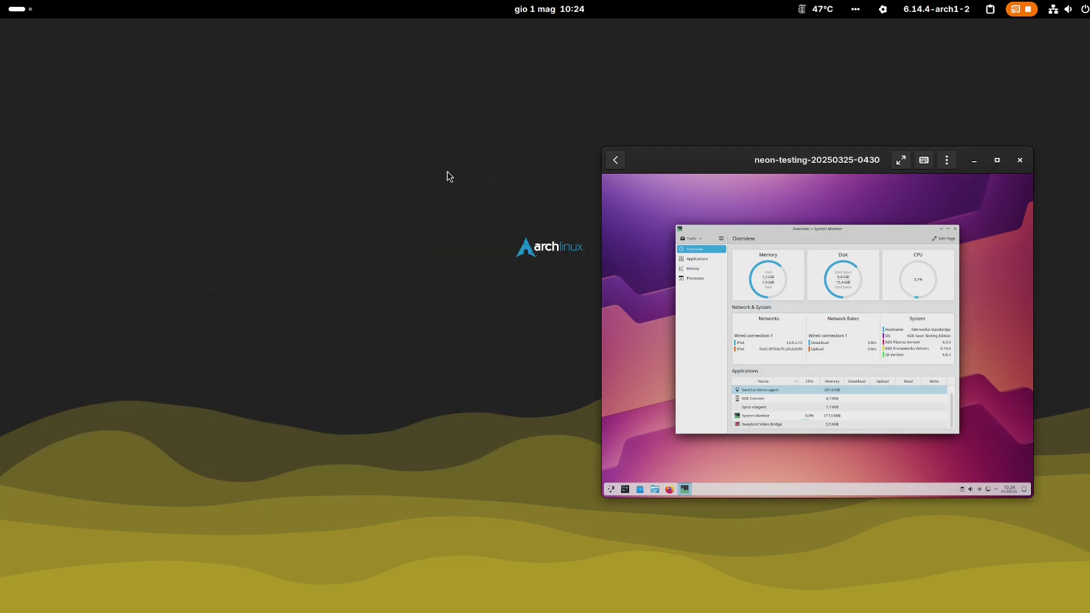
- Search the host's applications for "moni", open Risorse and move its window away from the virtual machine
mouse_move(2, 4)
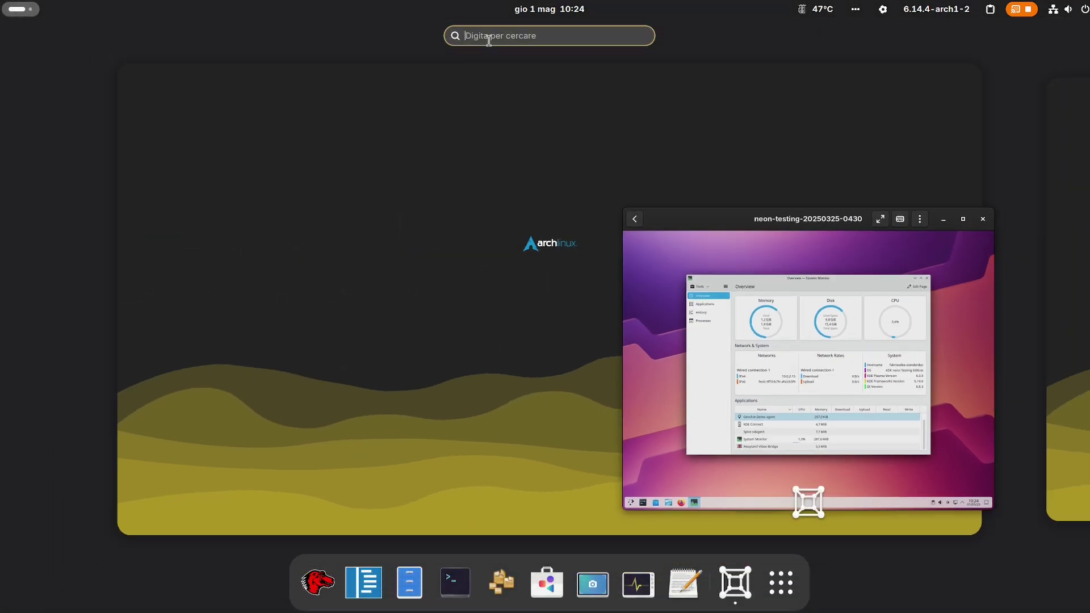
text(moni)
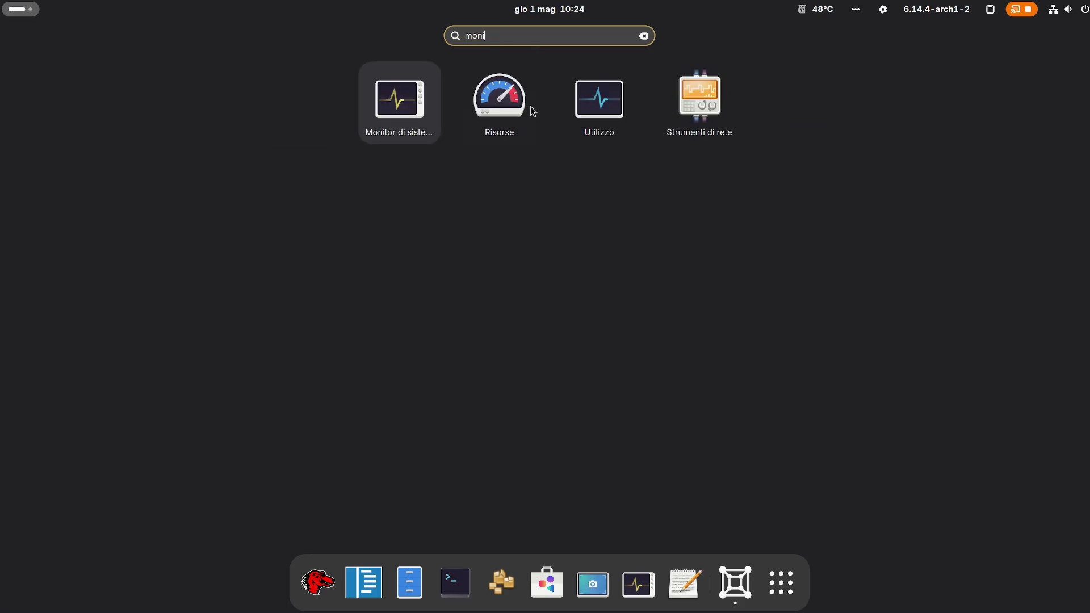
click(500, 100)
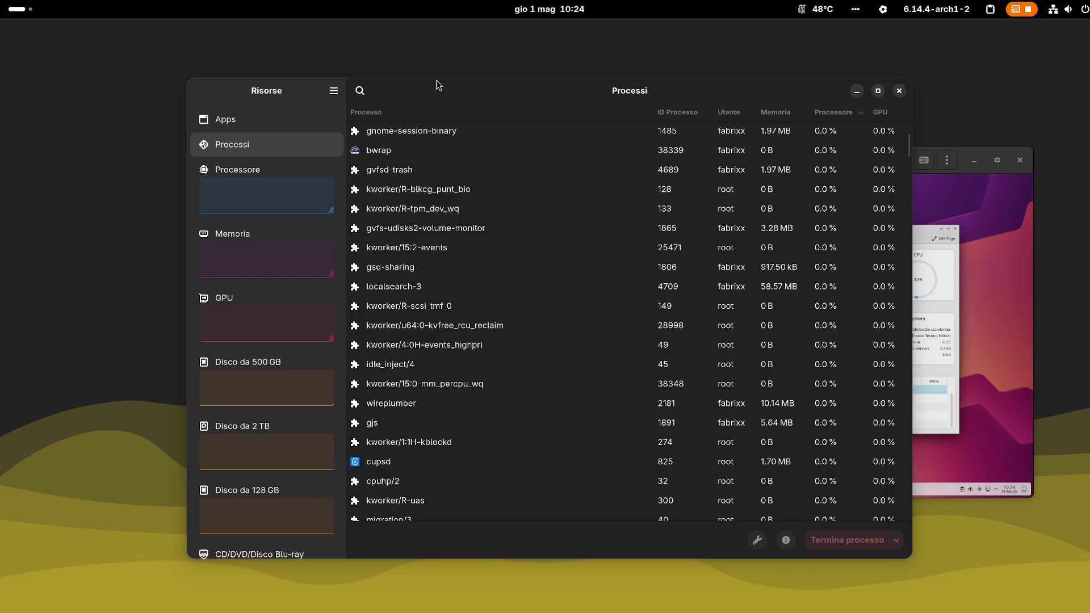
drag(438, 85, 190, 74)
- Look through the Processore, Memoria, GPU, disk, Apps and Processi pages in Risorse
click(53, 167)
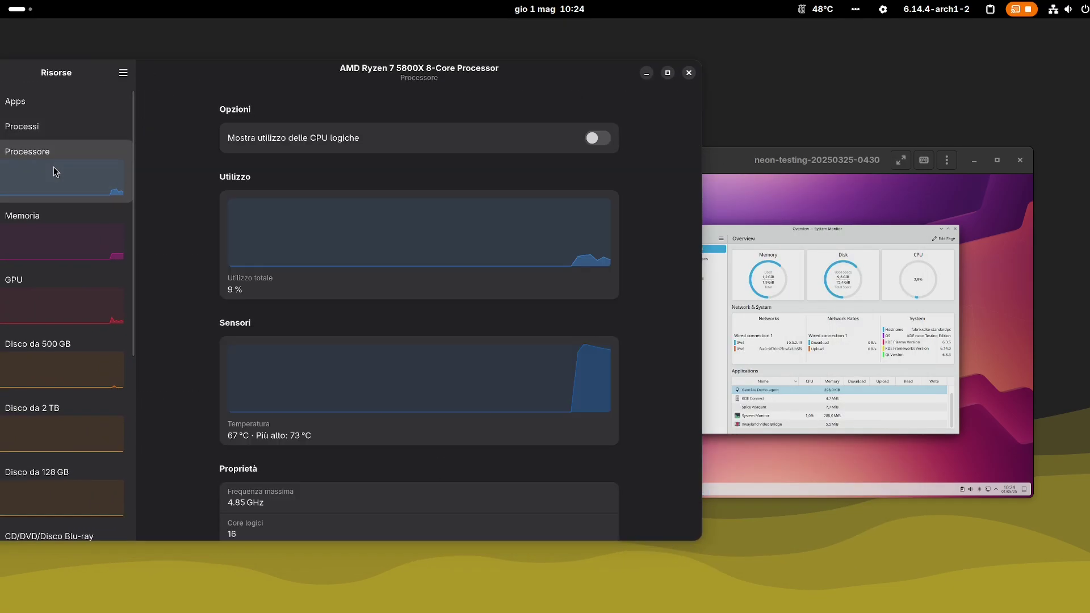
click(84, 229)
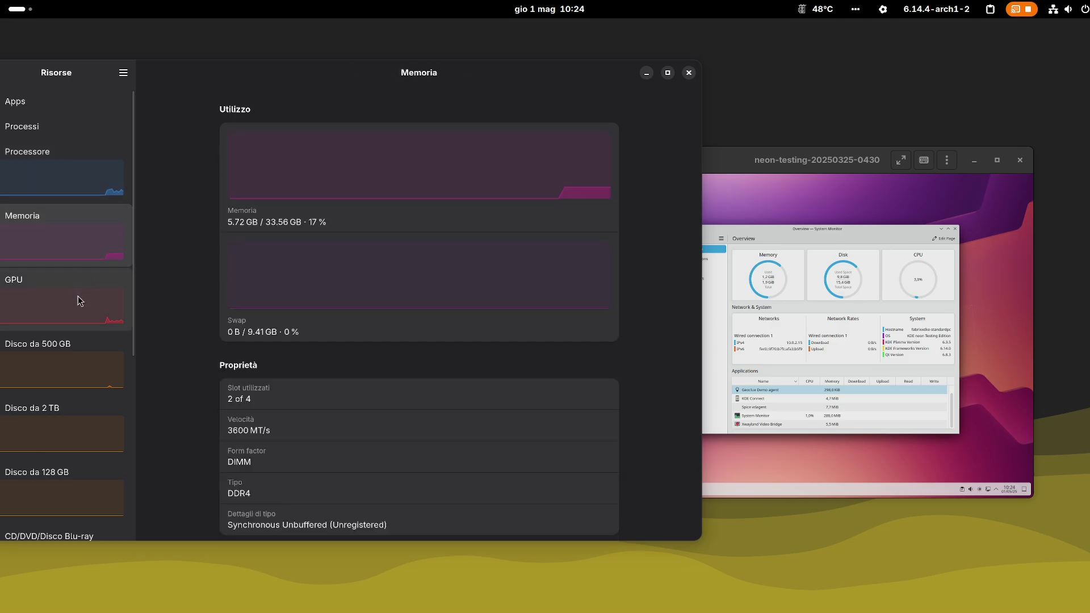
click(77, 296)
click(69, 366)
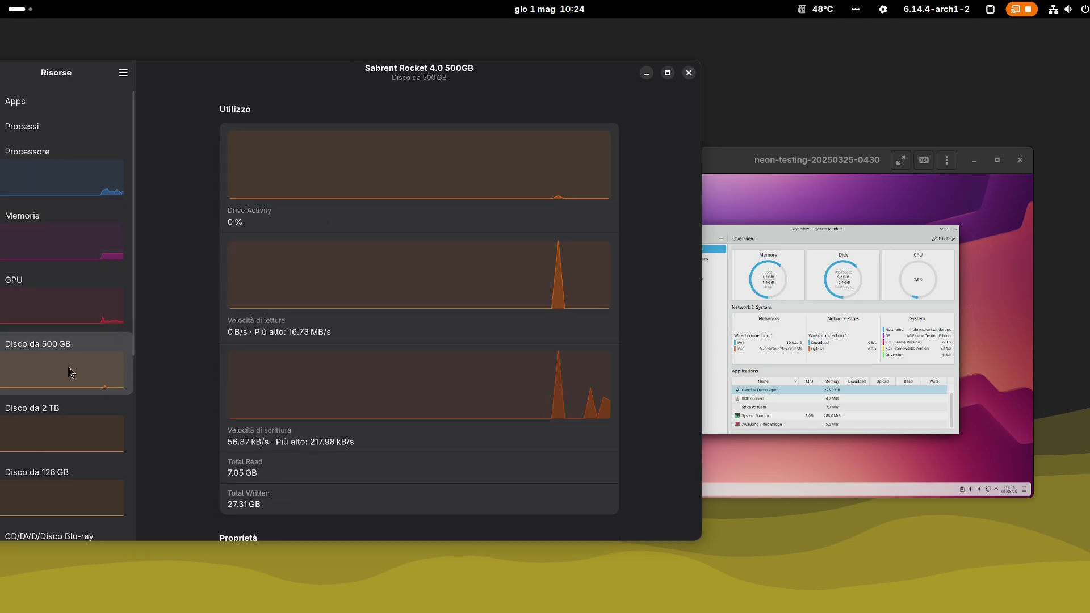
click(59, 434)
click(55, 485)
scroll(55, 485, down, 5)
scroll(16, 252, up, 5)
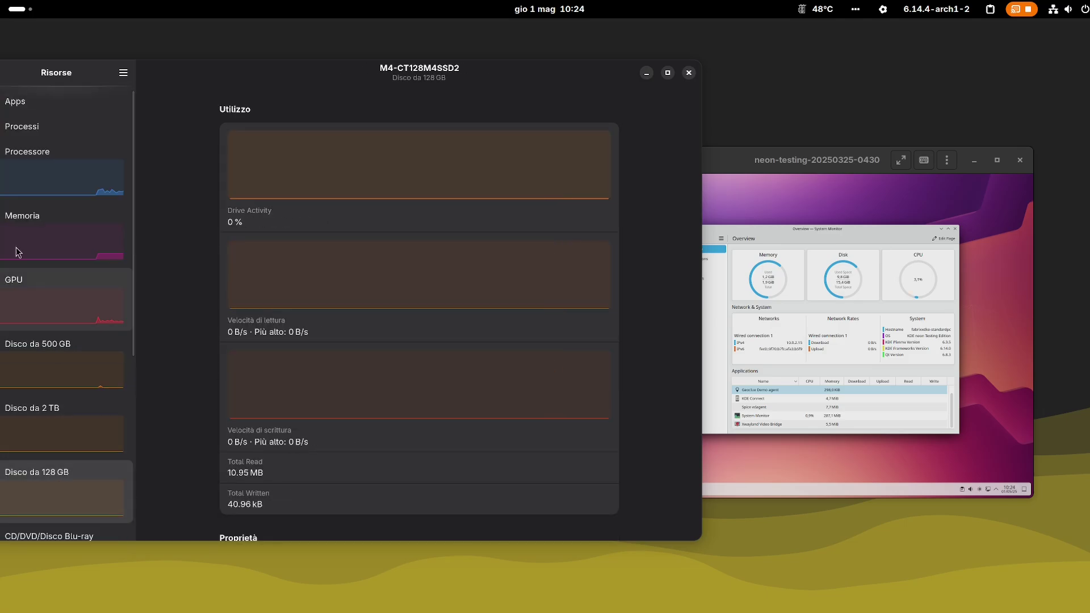
click(63, 103)
click(62, 131)
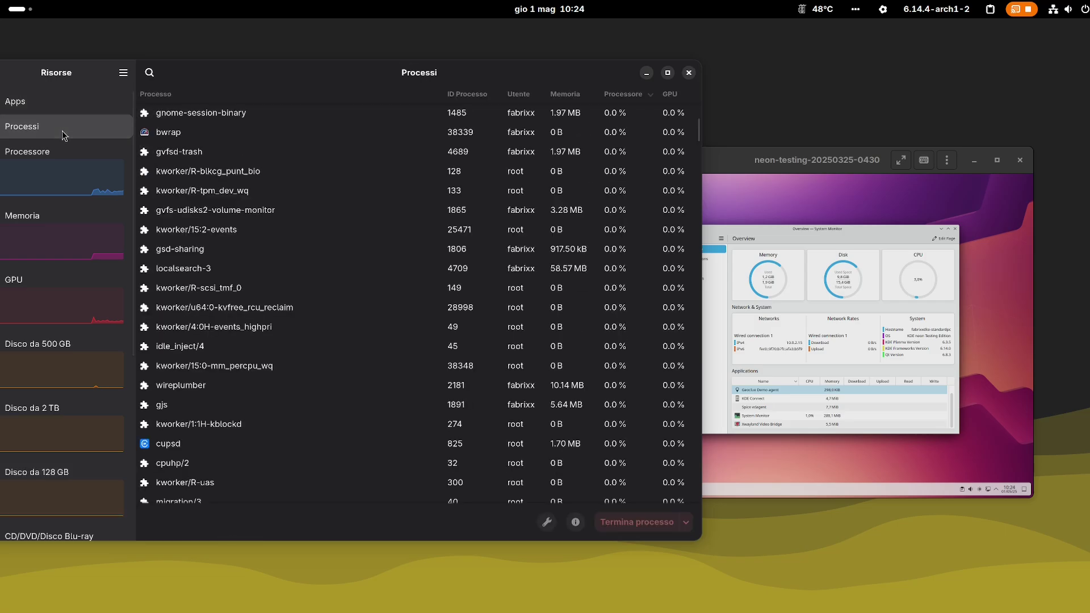
- Toggle the display of logical CPU usage on and off on the Processore page, and close Risorse
click(61, 148)
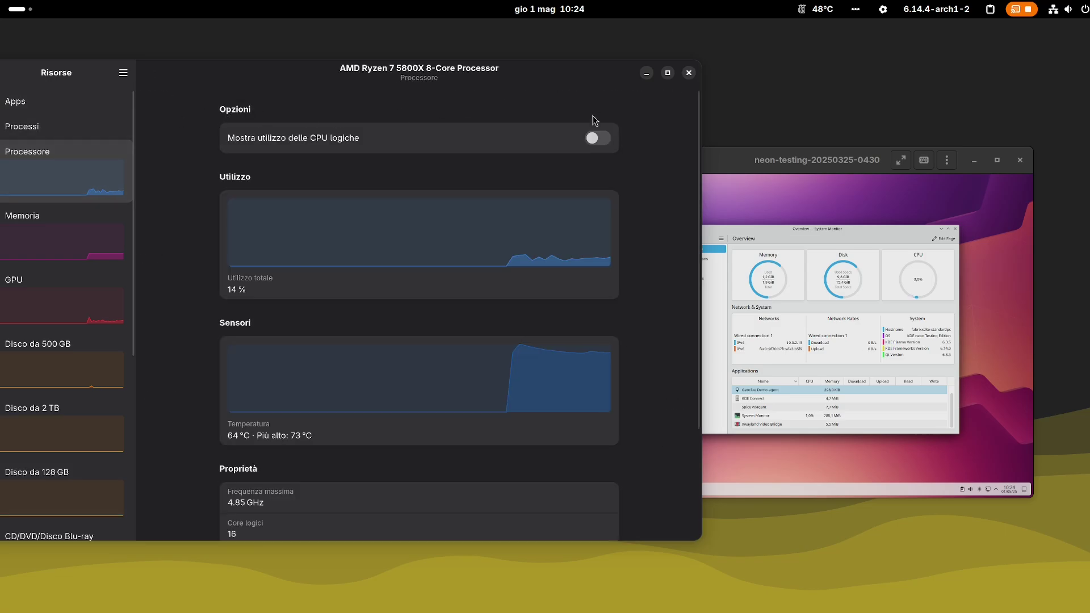
click(596, 138)
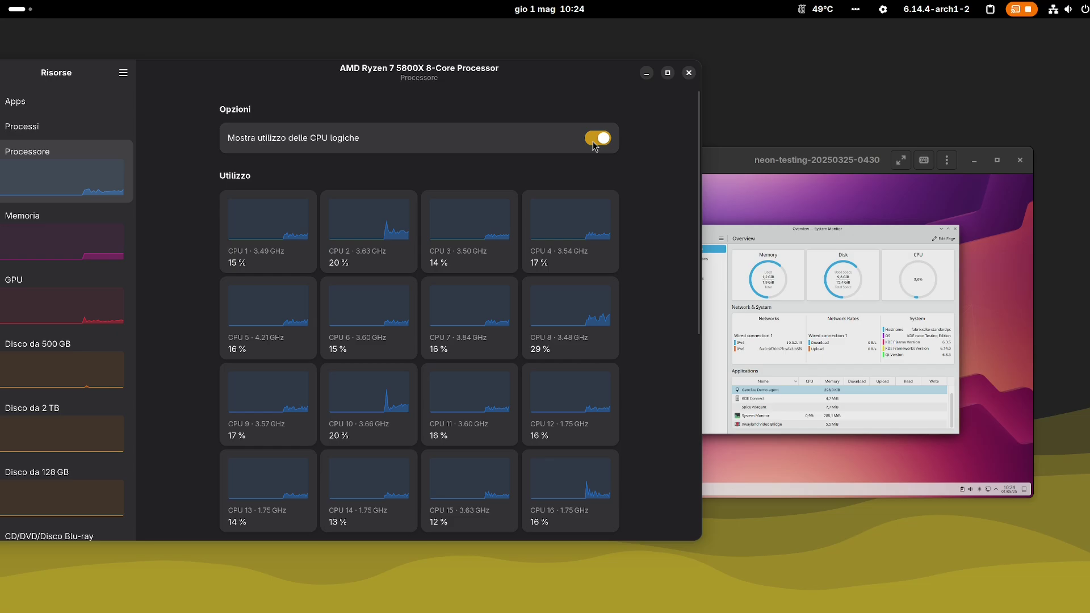
click(594, 140)
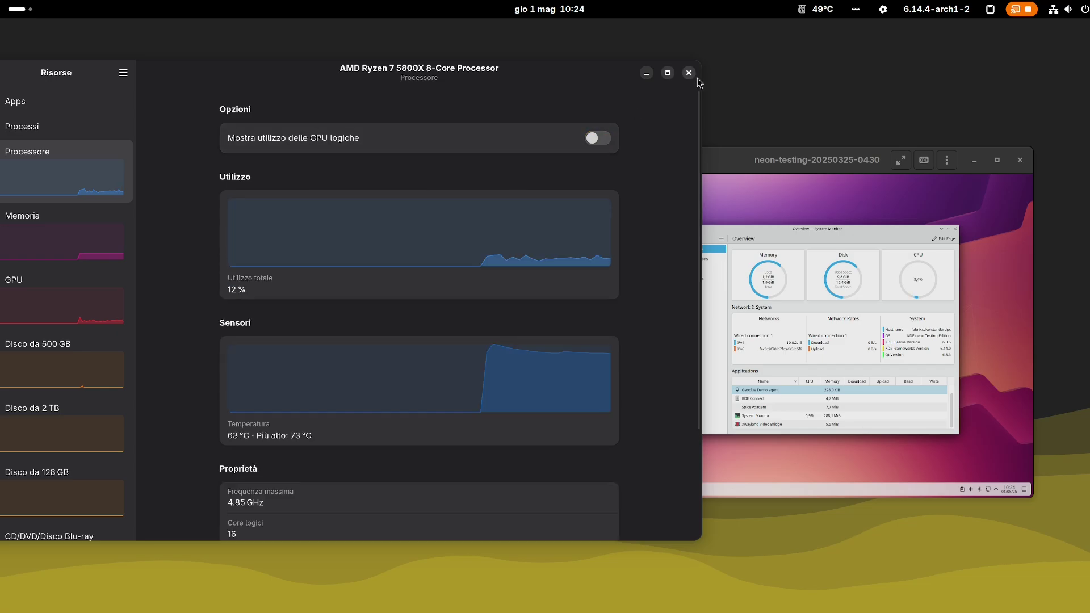
click(689, 73)
- Open the host's file manager and tile its window on the left half of the desktop
key(super)
click(408, 580)
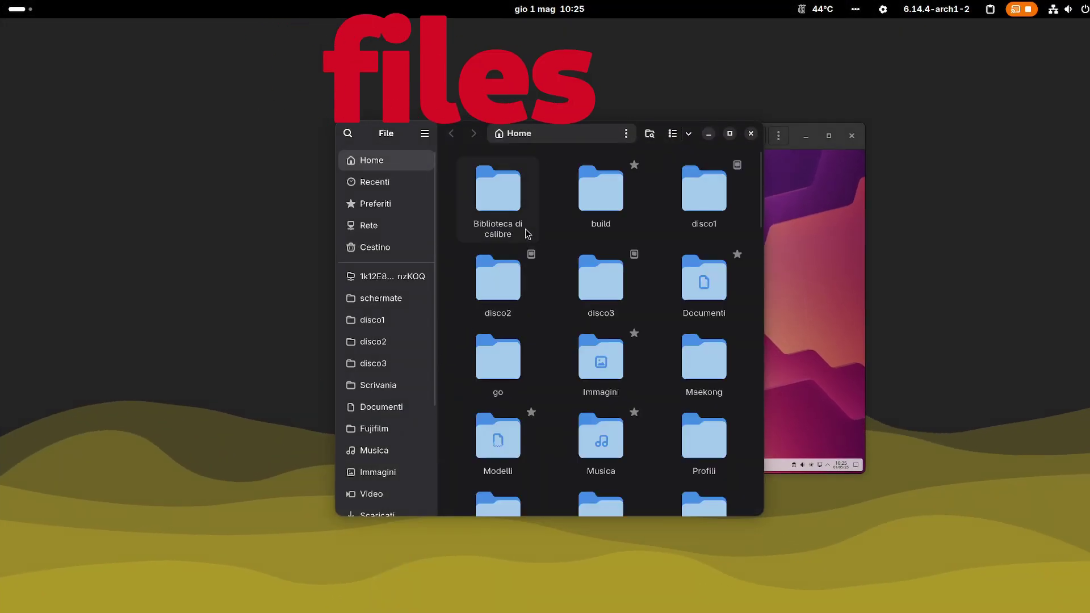
drag(760, 520, 813, 461)
drag(366, 143, 1, 119)
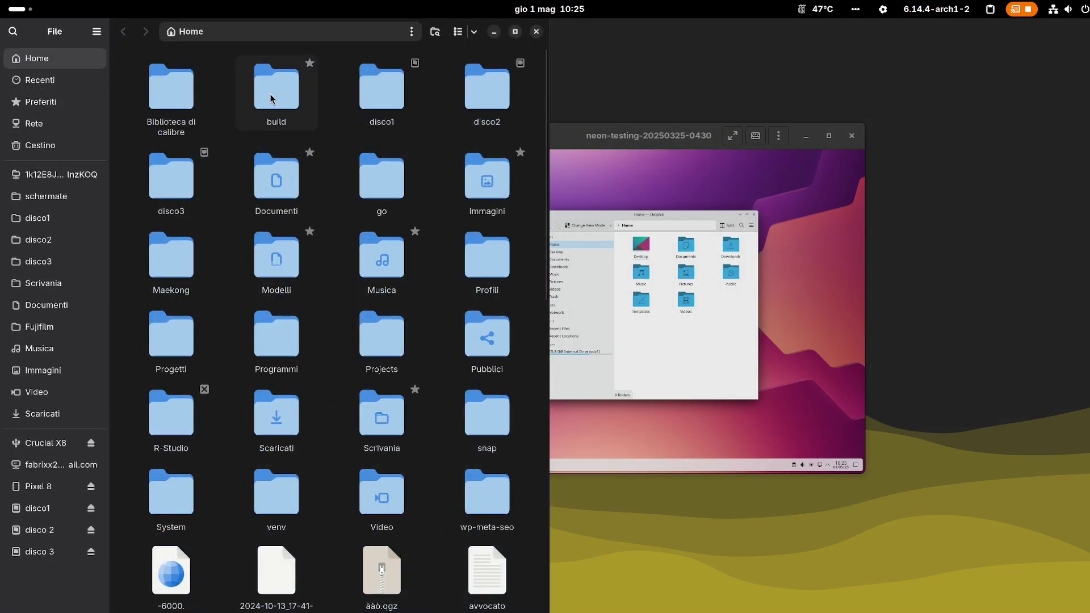
- Open the properties of the host's build folder and of the Documents folder in Dolphin, moving the Dolphin dialog aside
right_click(270, 98)
click(316, 296)
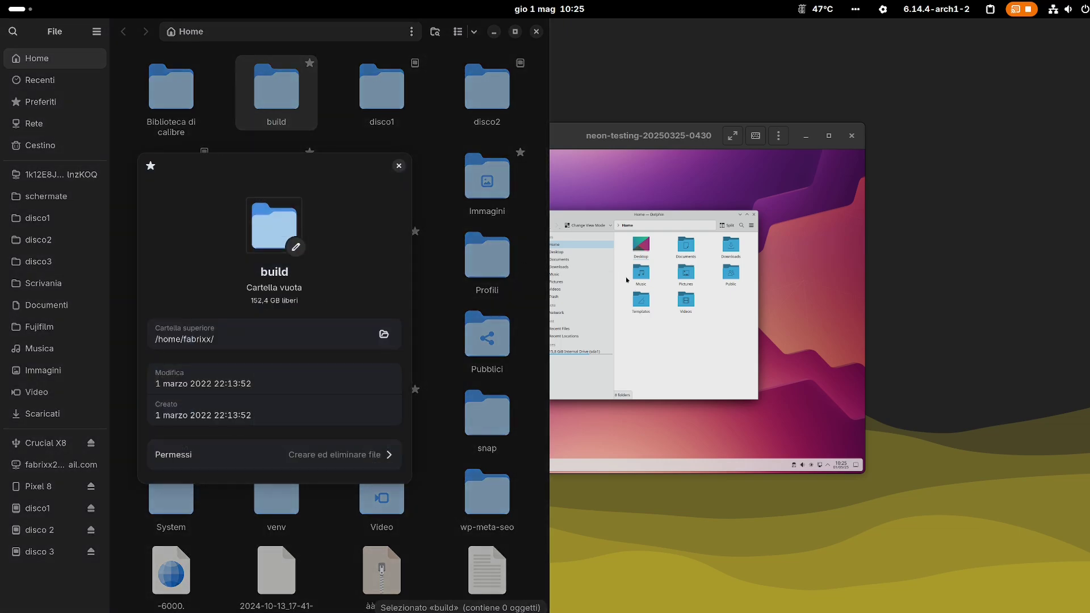
right_click(674, 246)
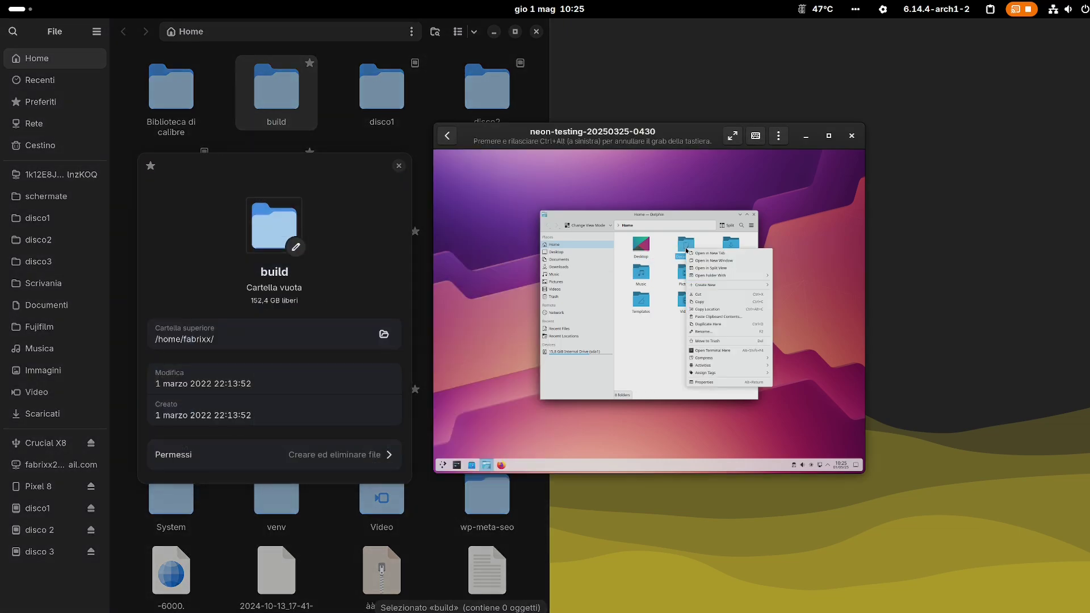
click(709, 385)
drag(627, 225, 568, 190)
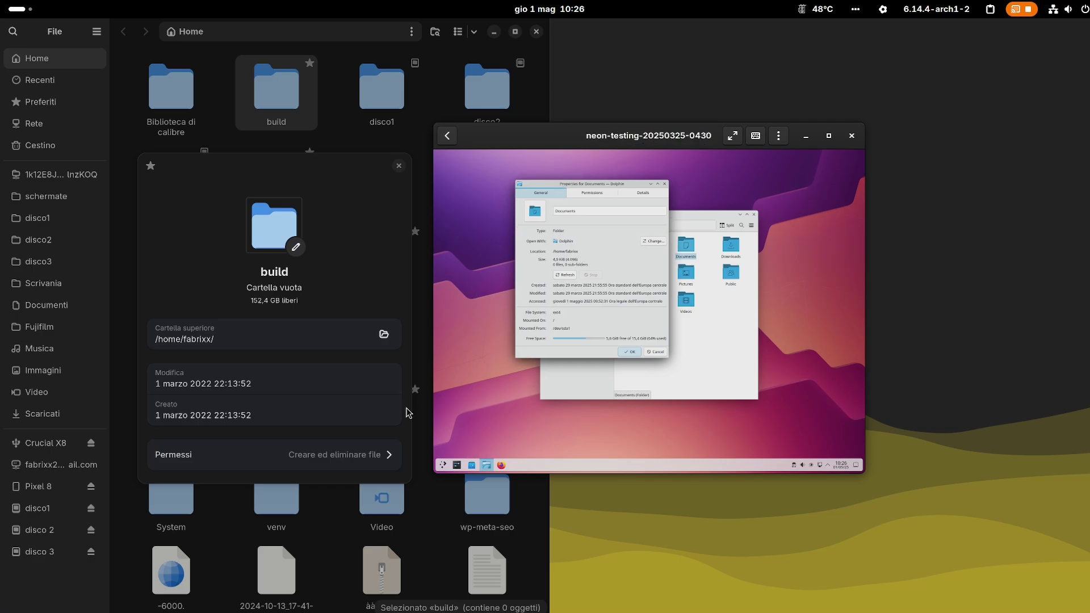
- View the permissions of both folders and the Details of Documents, returning to the main properties of the build folder
click(587, 193)
click(269, 457)
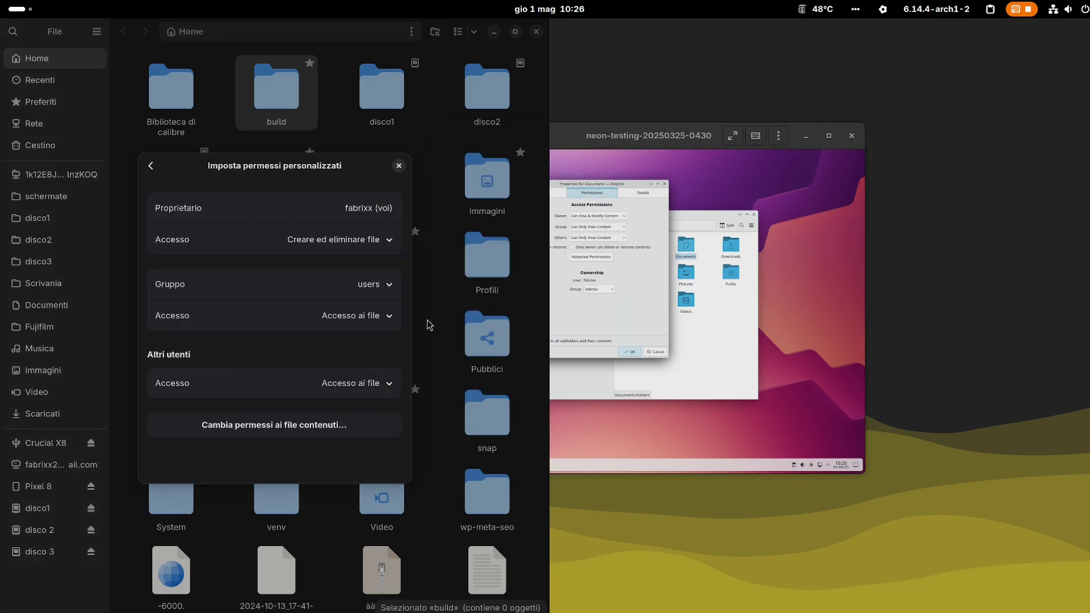
click(642, 191)
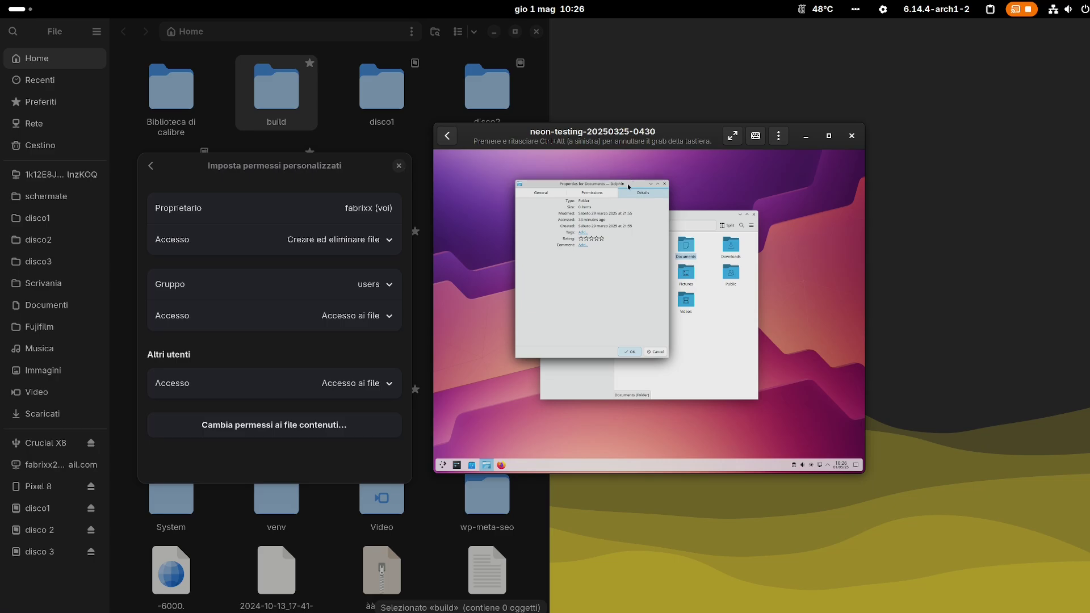
drag(629, 186, 721, 195)
click(152, 166)
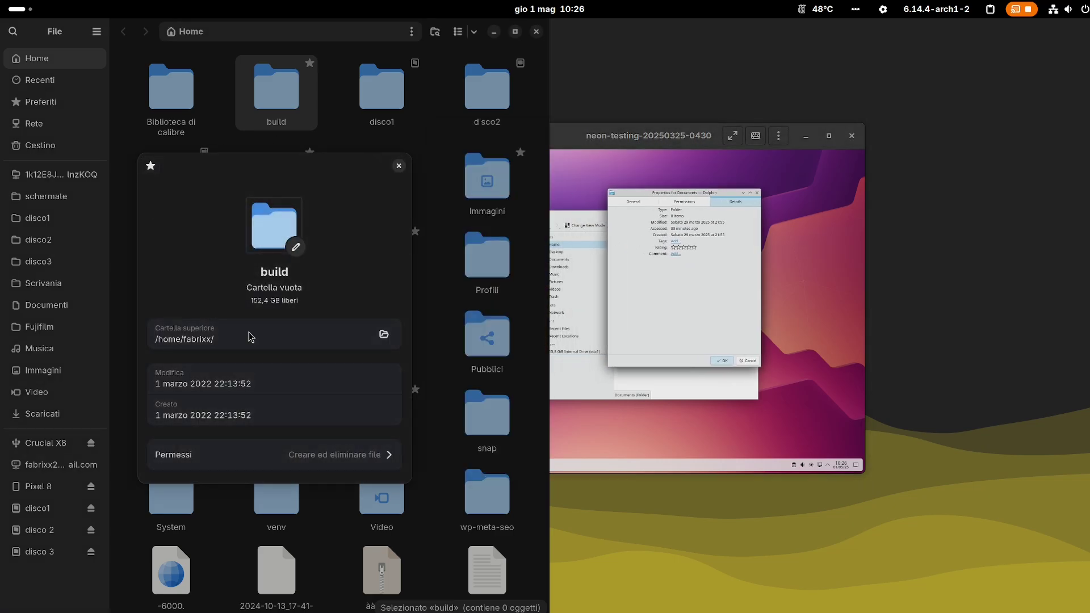
- View the Permissions and General properties of Documents in Dolphin, and close the build folder's properties and the host's file manager
click(703, 204)
click(627, 203)
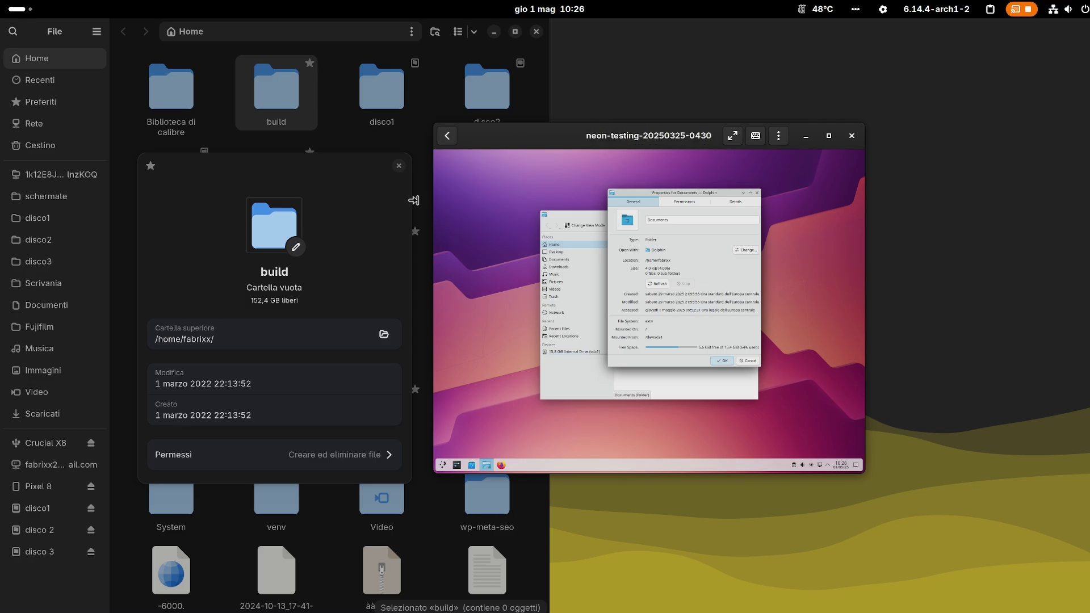
click(398, 166)
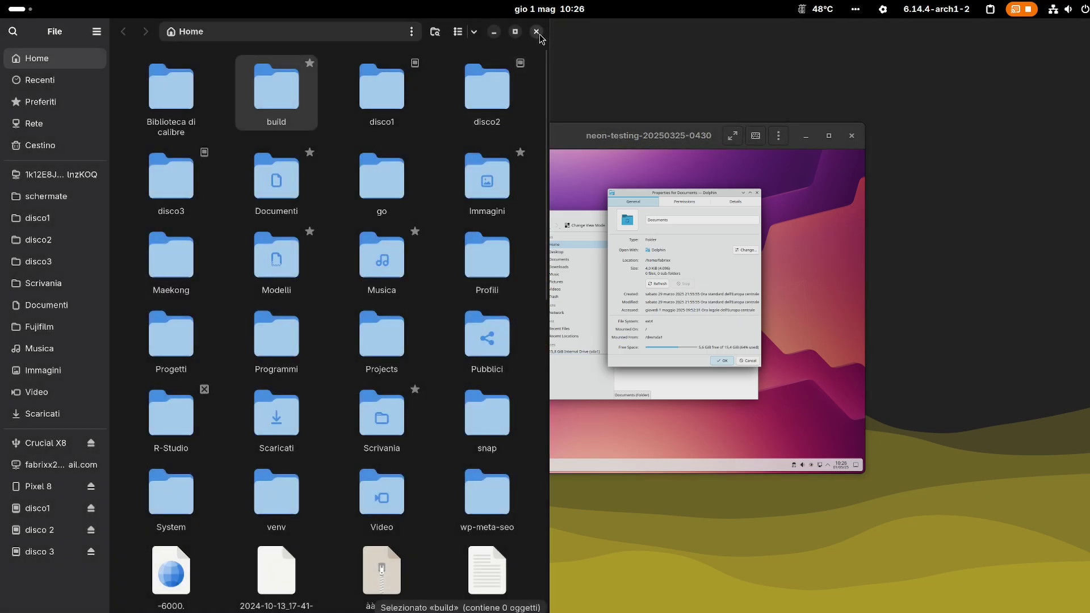
click(536, 31)
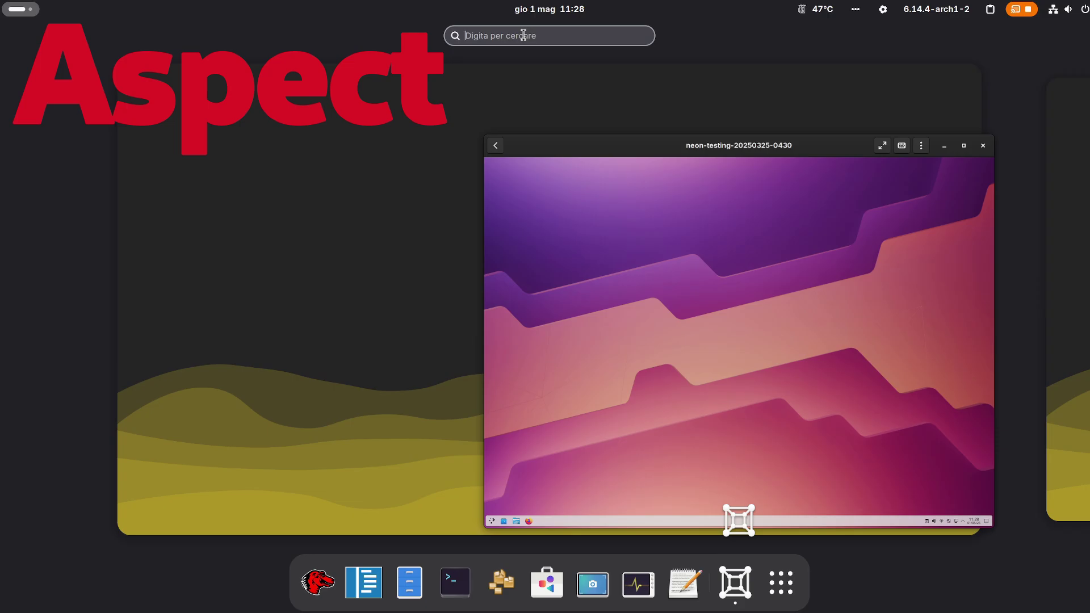
- Search the host's applications for "imp", open Impostazioni and bring up the wallpapers on the Aspetto page
text(imp)
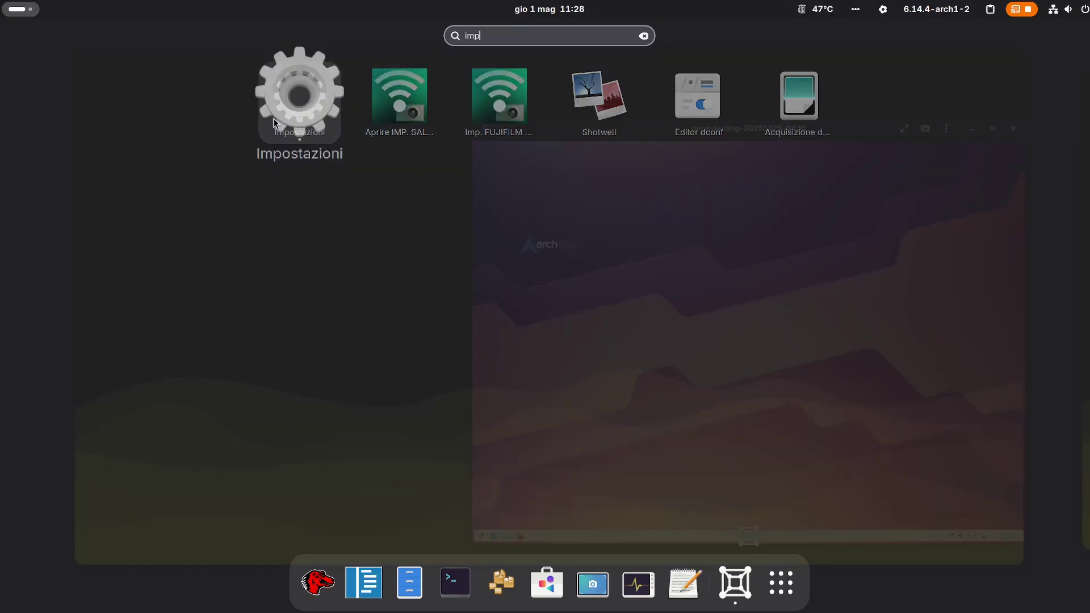
click(274, 123)
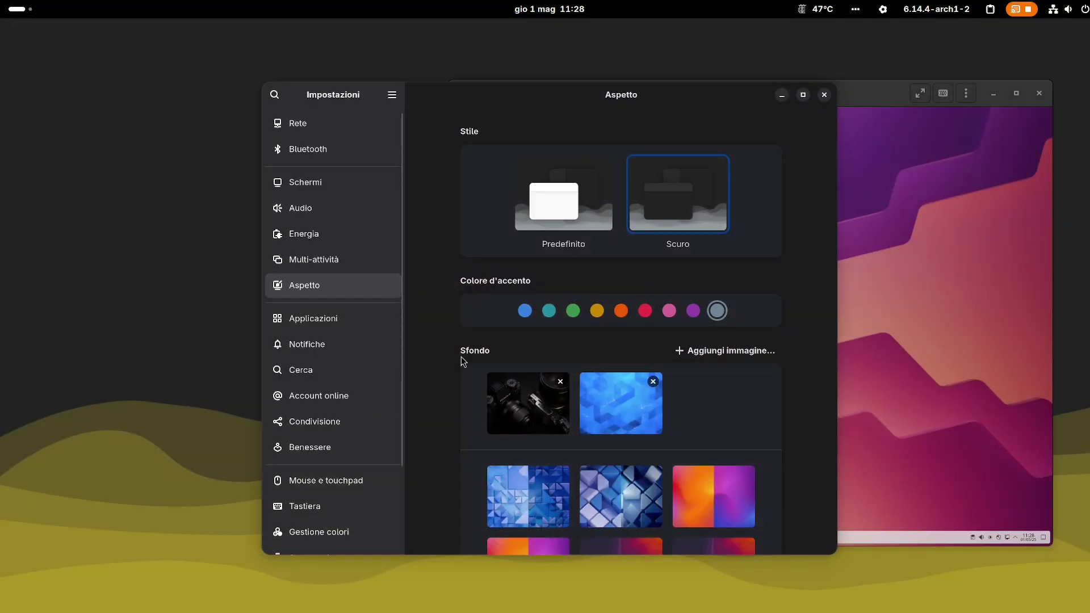
scroll(606, 441, down, 5)
- Try the blue triangles, orange-purple and dark red wave wallpapers, ending on the other orange-purple gradient
click(558, 380)
click(549, 412)
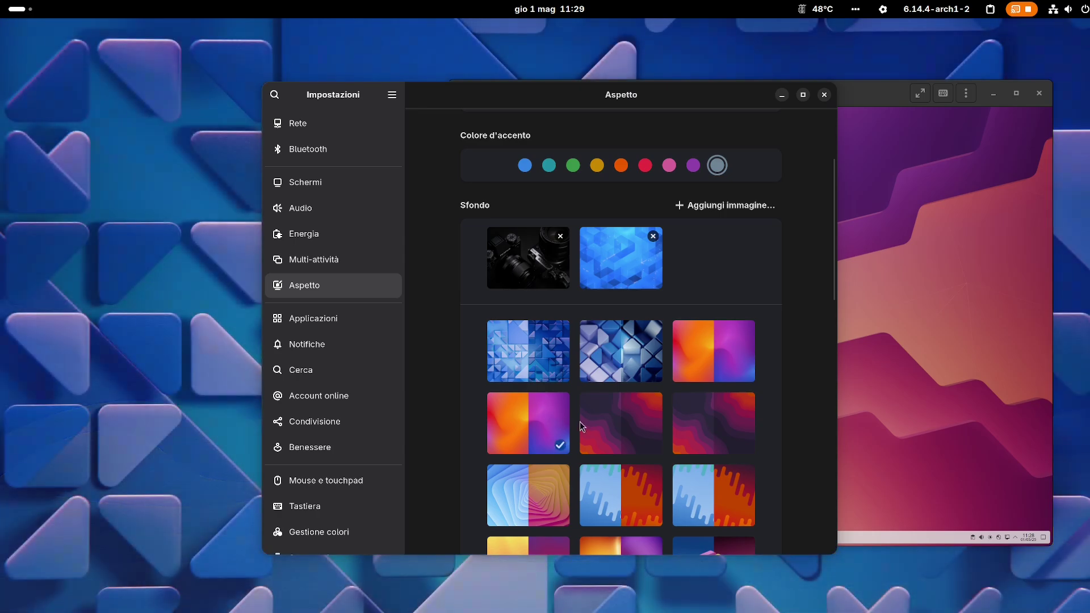
click(722, 432)
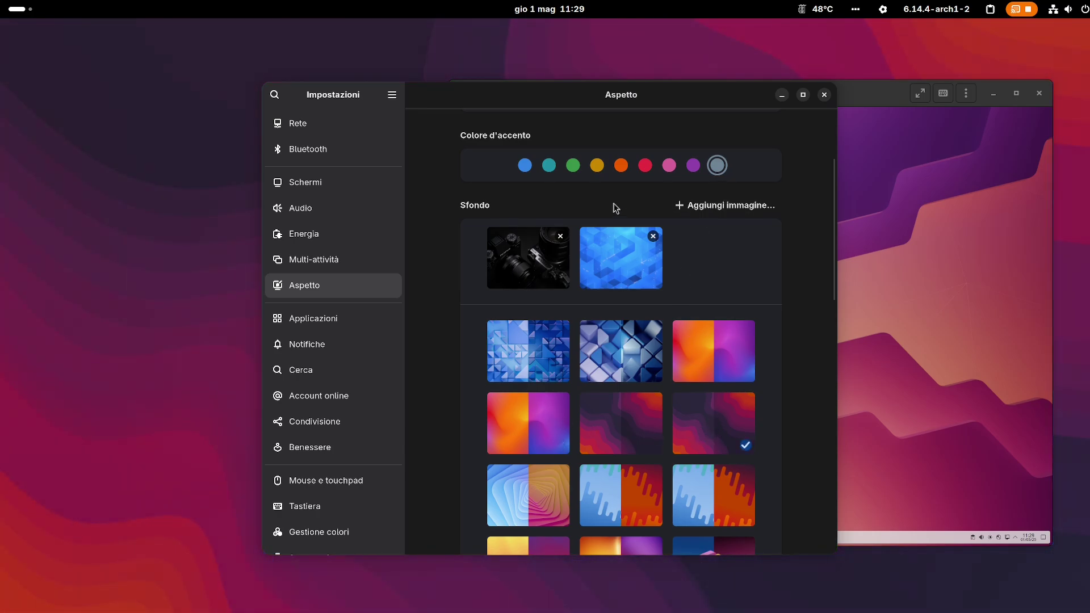
click(700, 360)
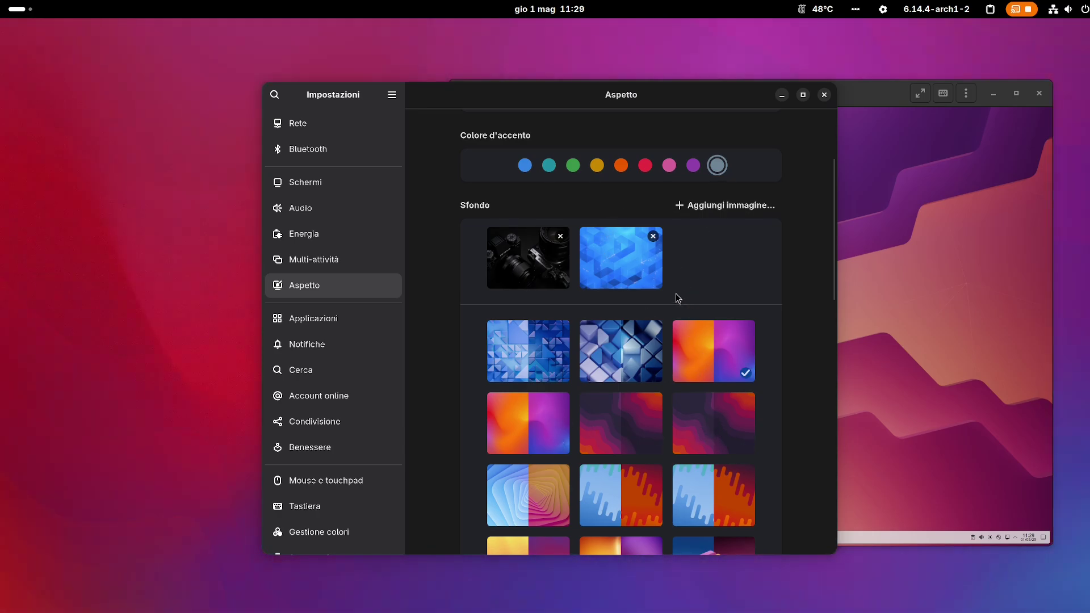
- Set the yellow-and-red wave wallpaper as the background and move the Impostazioni window away from the virtual machine
scroll(607, 424, down, 5)
scroll(607, 424, down, 5)
drag(407, 99, 274, 78)
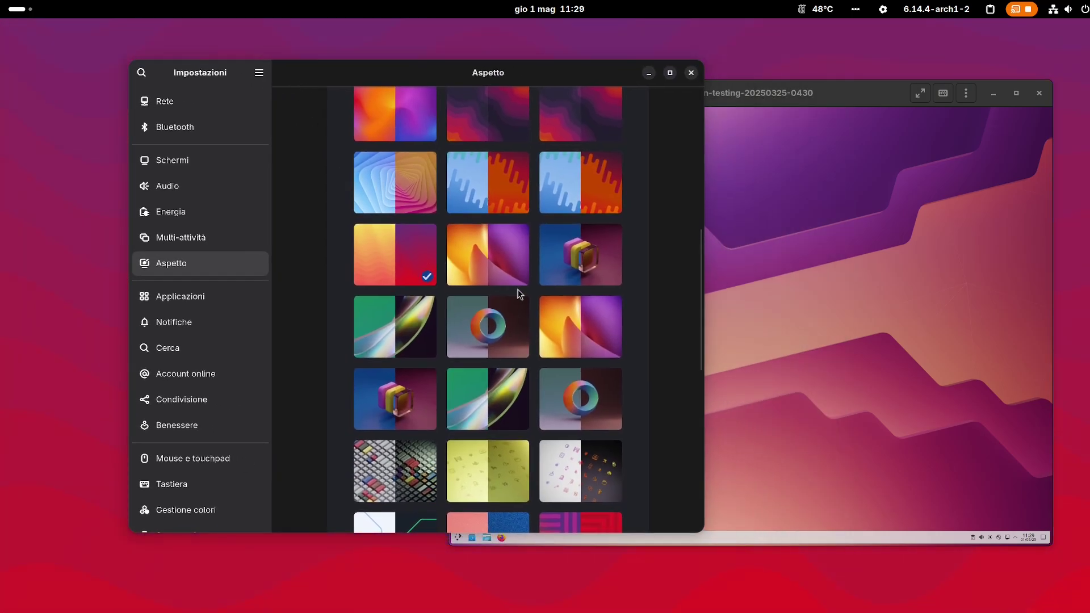
scroll(518, 294, up, 15)
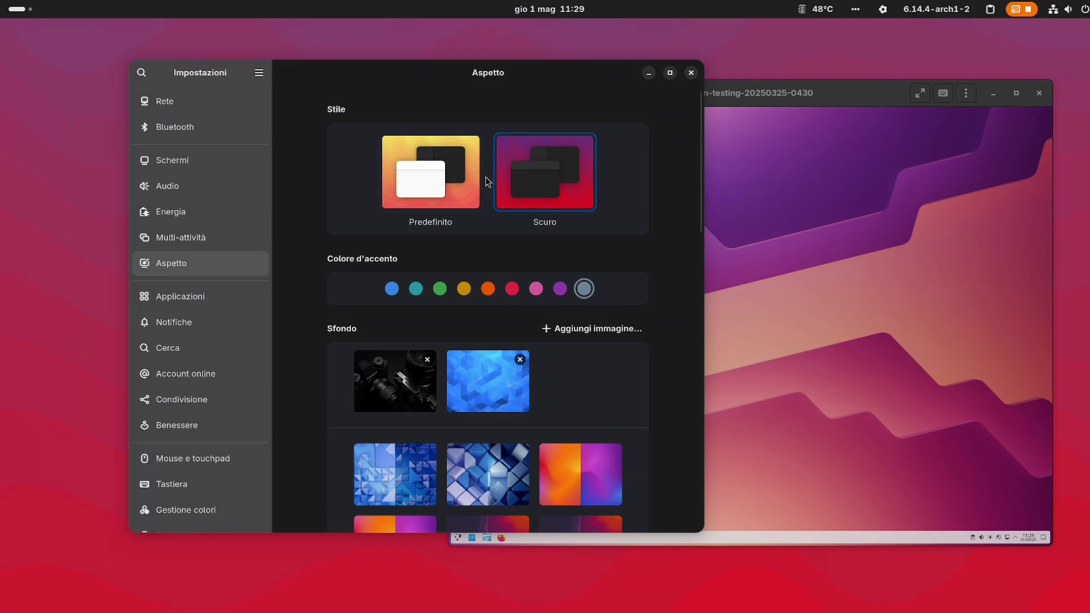
- Switch the desktop style back and forth between Predefinito and Scuro, ending with Scuro
click(484, 180)
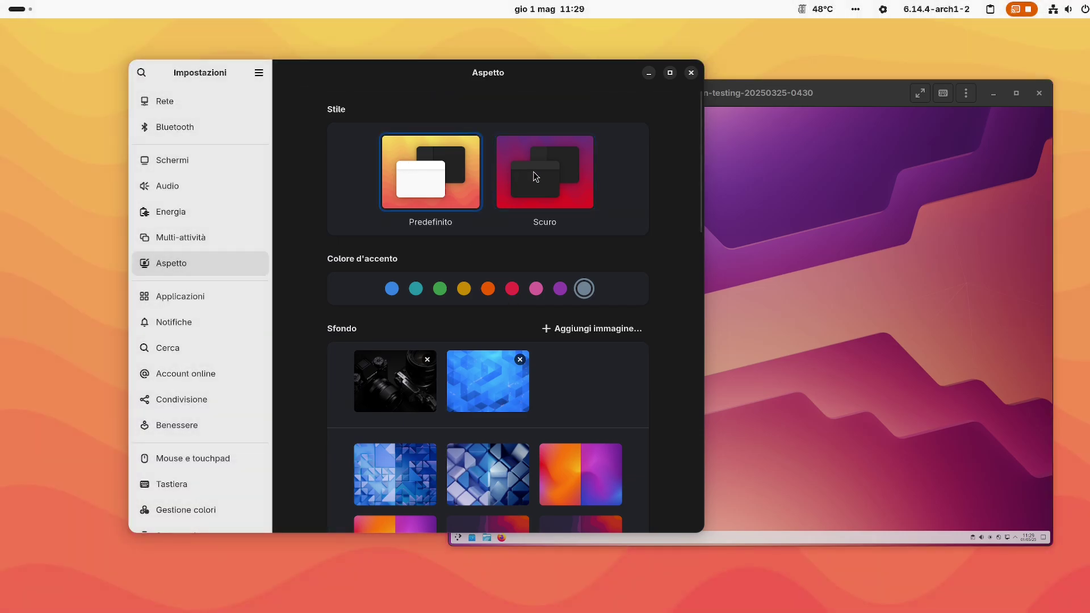
click(532, 172)
click(467, 169)
click(533, 180)
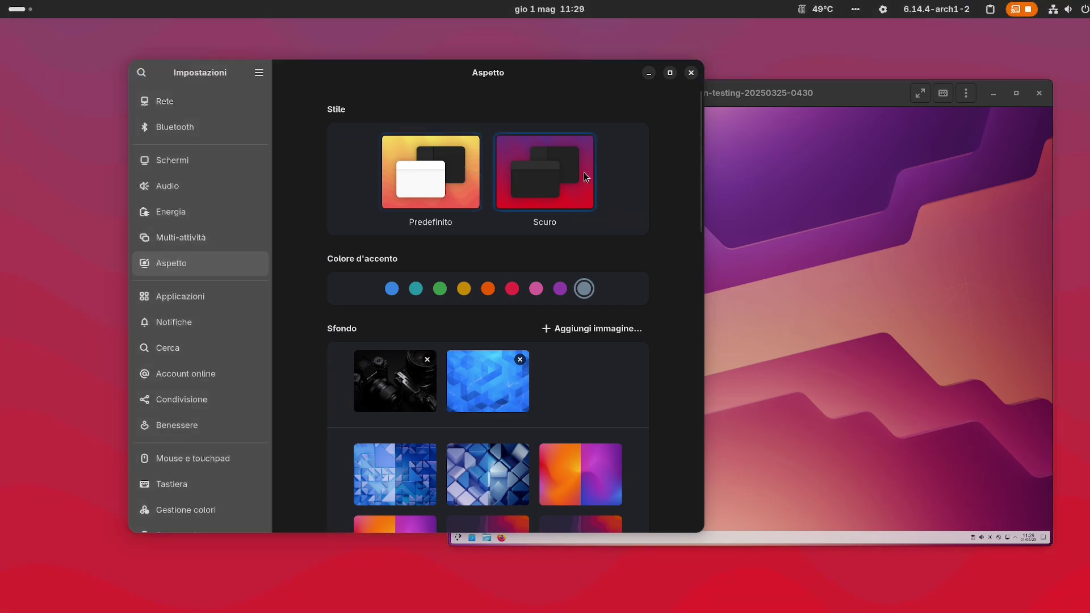
- Bring the virtual machine to the front, open its desktop wallpaper settings and try the Altai and Autumn 5.5 images
click(751, 109)
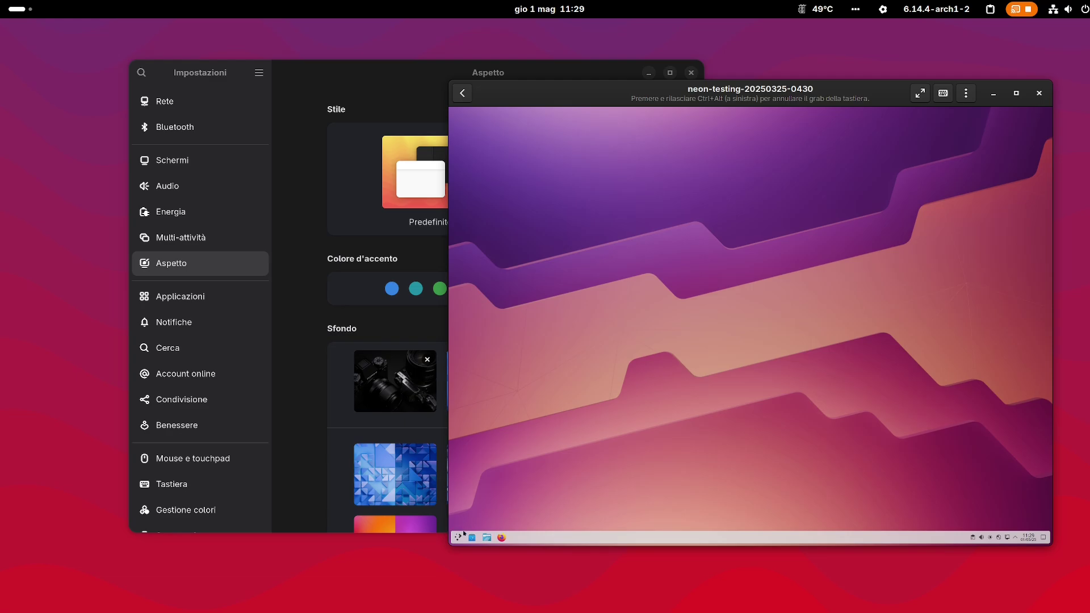
right_click(590, 388)
click(621, 442)
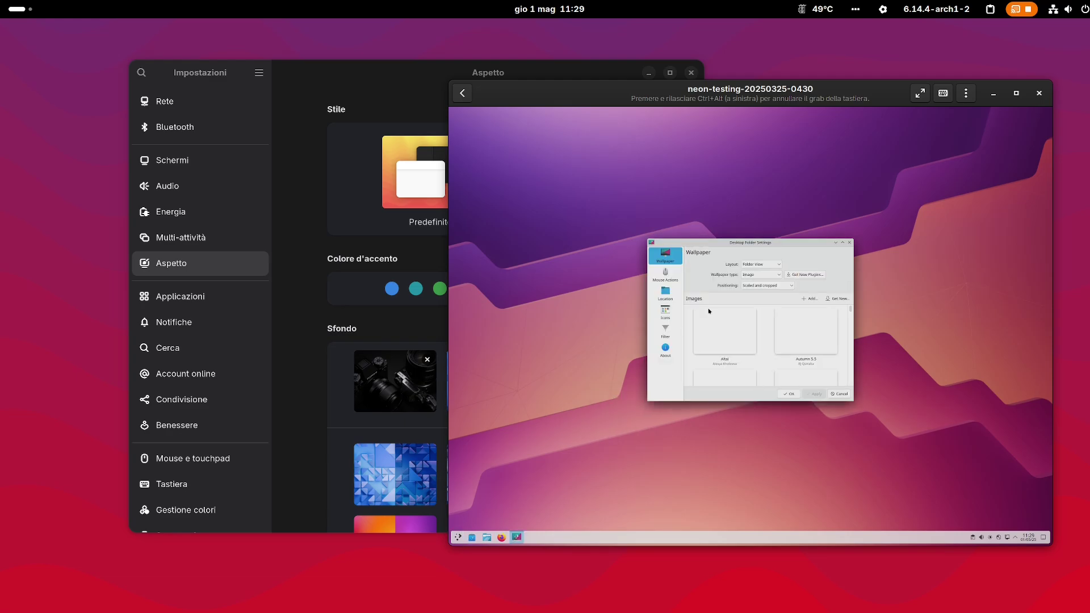
click(713, 336)
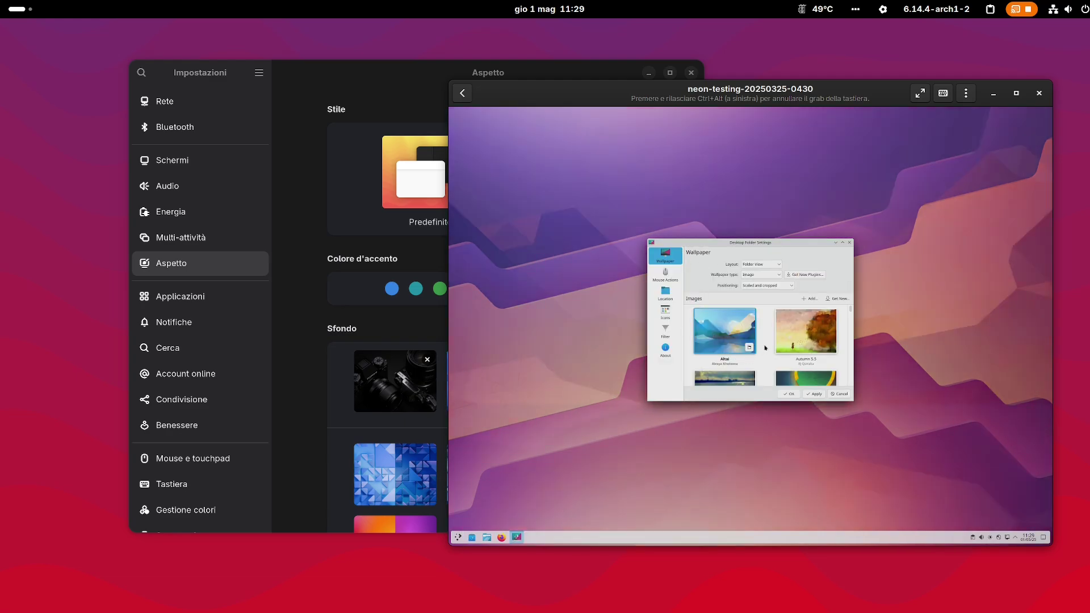
click(806, 335)
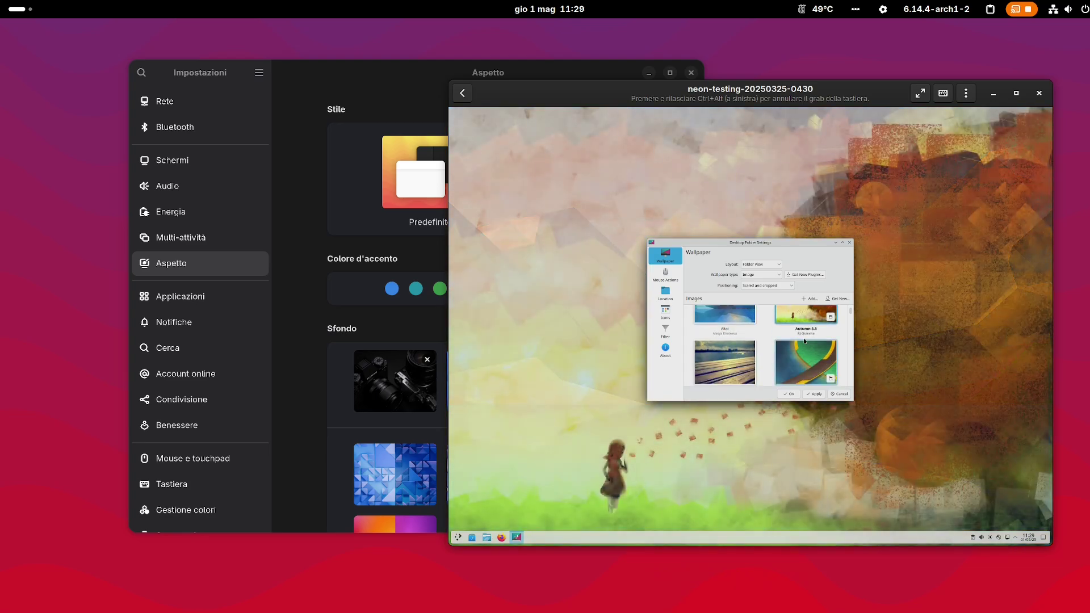
- Try the Canopée, By the water and Cold Ripple wallpapers on the Plasma desktop
scroll(806, 336, down, 1)
click(805, 349)
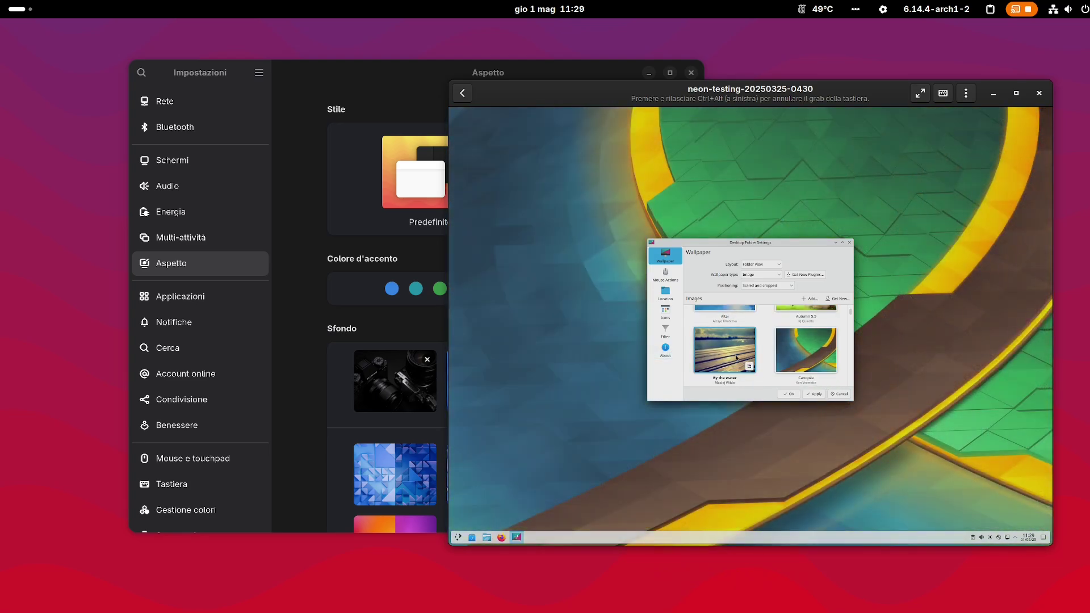
click(741, 357)
scroll(758, 372, down, 1)
scroll(761, 377, down, 2)
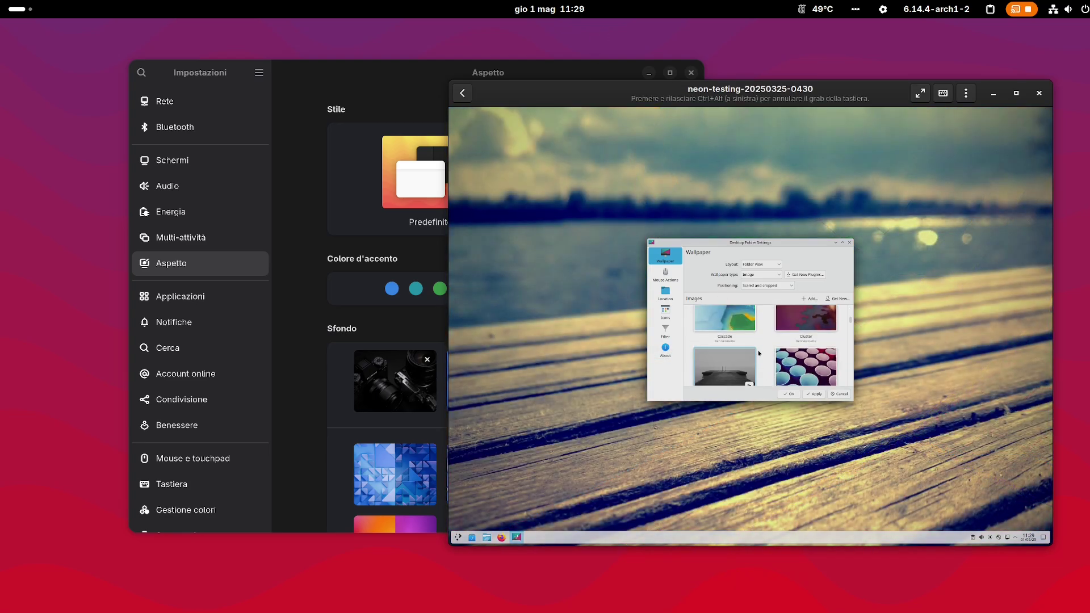
click(734, 341)
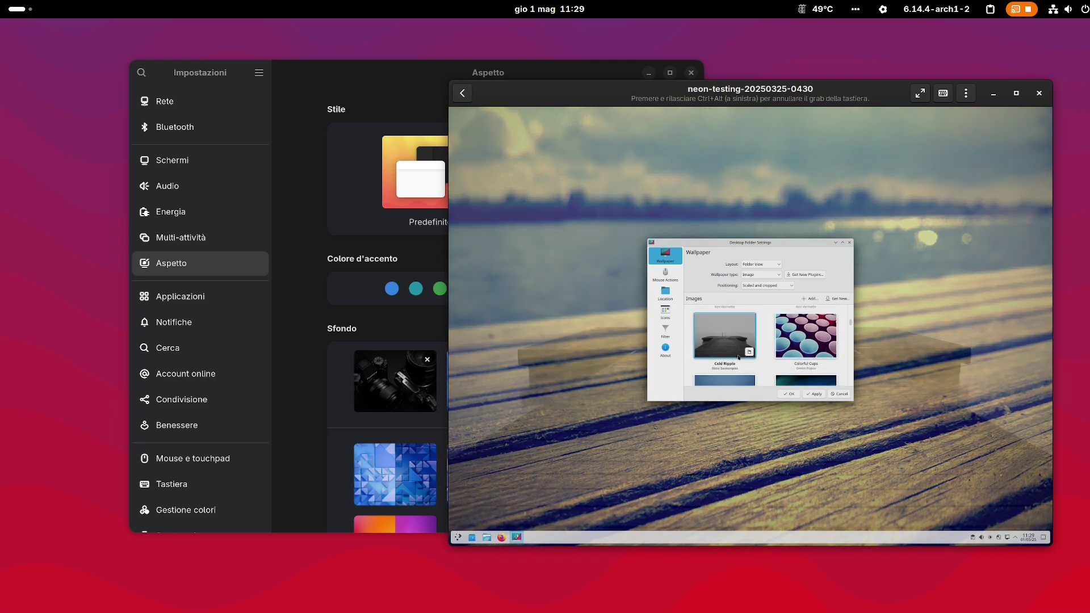
- Try the Evening Glow and Flying Konqui wallpapers, browse the image list again and select Evening Glow
scroll(735, 349, down, 1)
scroll(737, 354, down, 1)
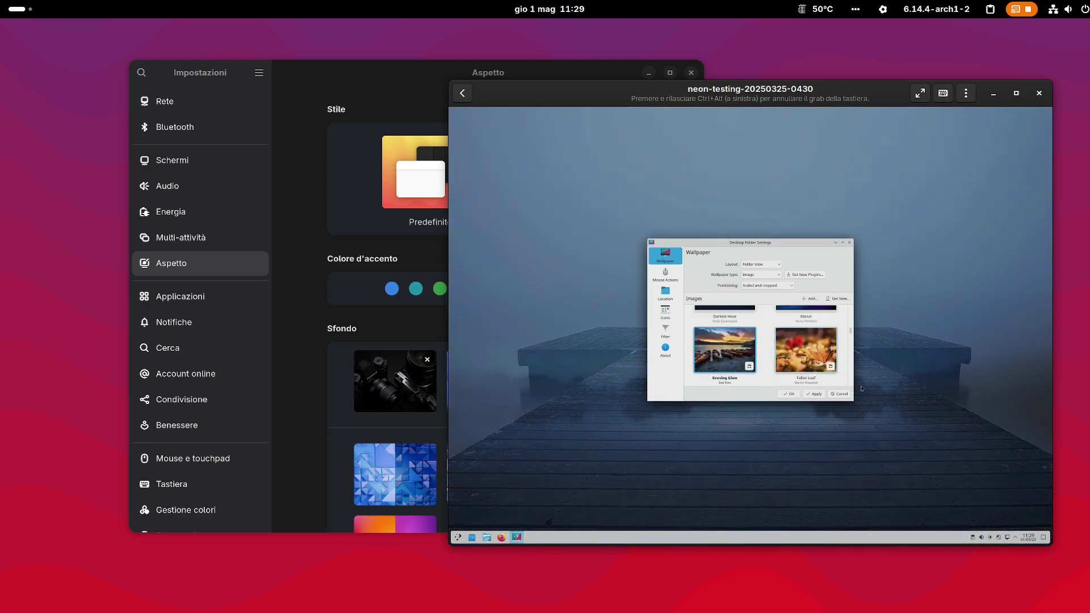
click(732, 338)
scroll(812, 366, down, 1)
click(812, 366)
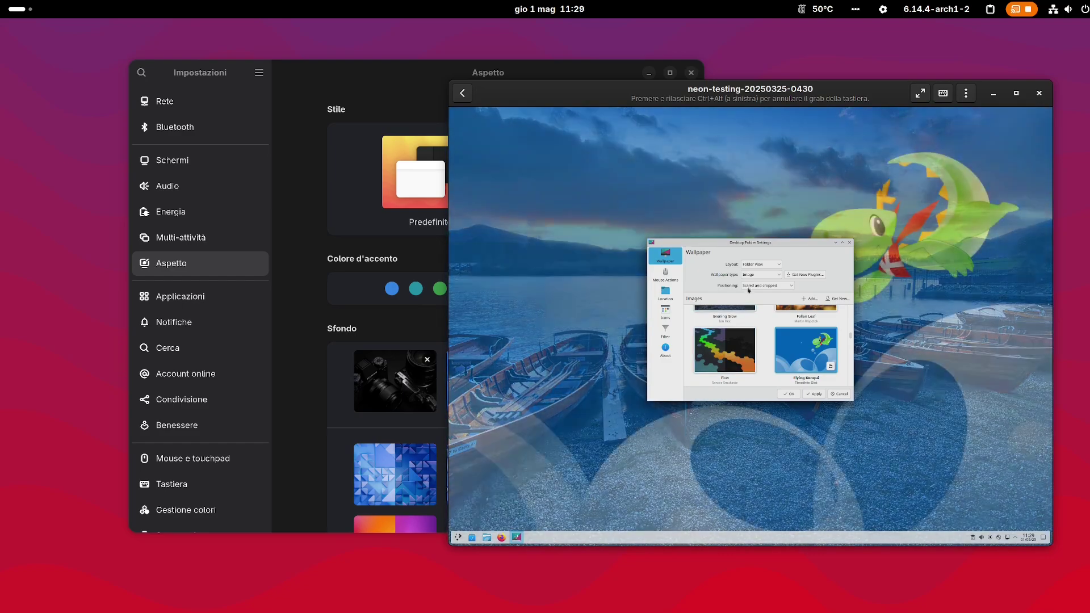
scroll(735, 328, up, 4)
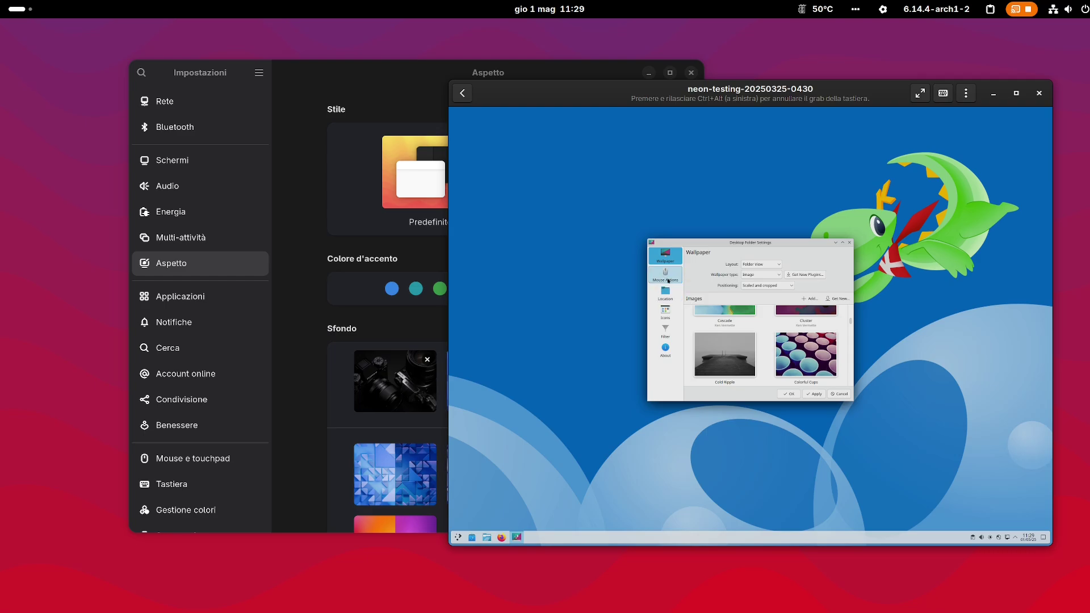
mouse_move(732, 346)
scroll(732, 346, down, 3)
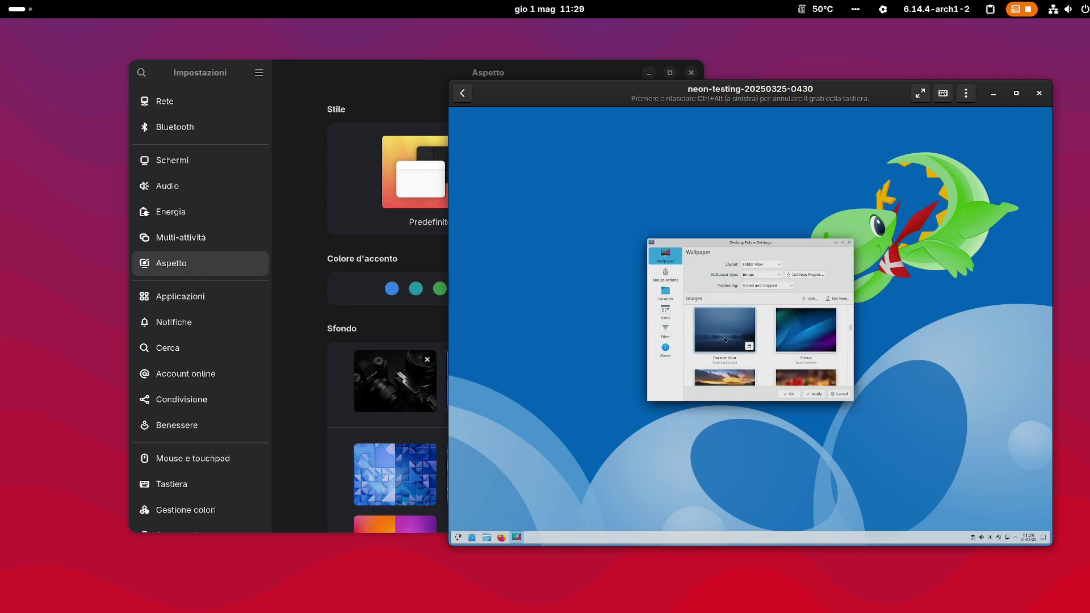
click(729, 381)
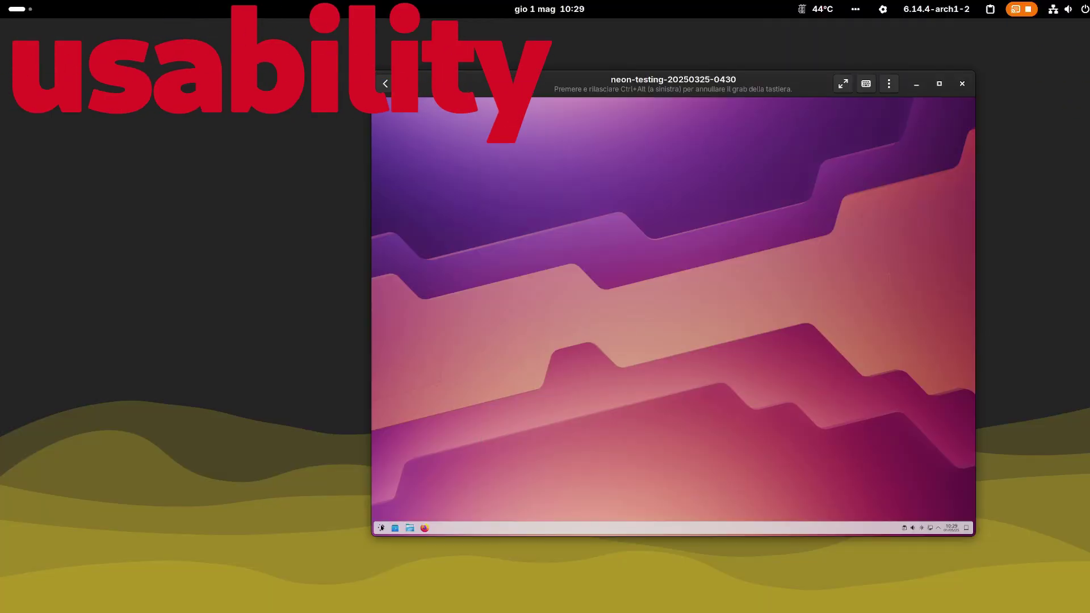
- Open System Settings in the virtual machine, select Display & Monitor and switch to the Sound page
click(380, 527)
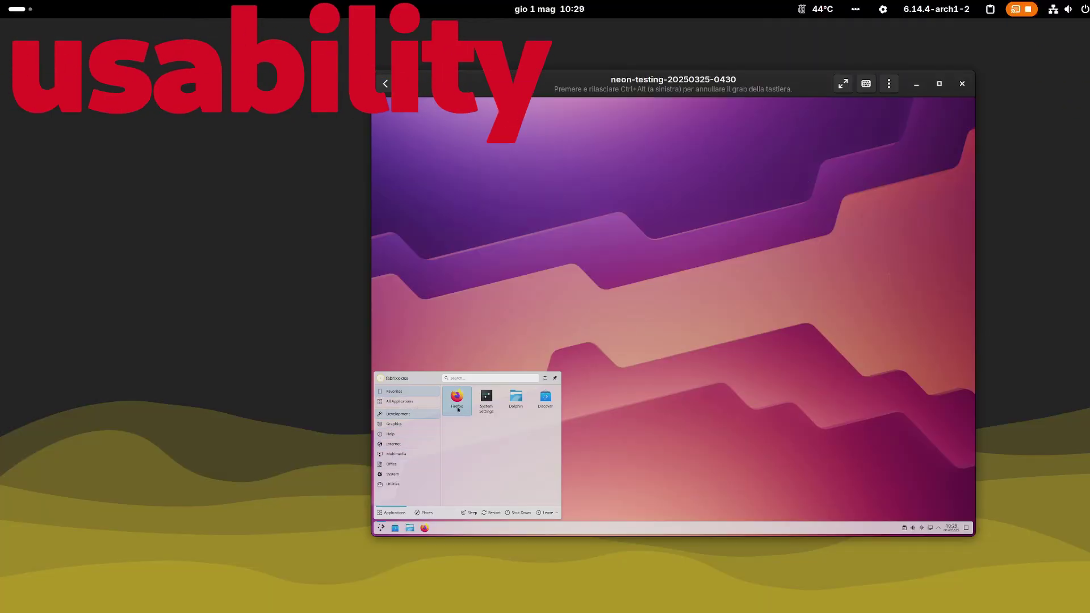
click(496, 408)
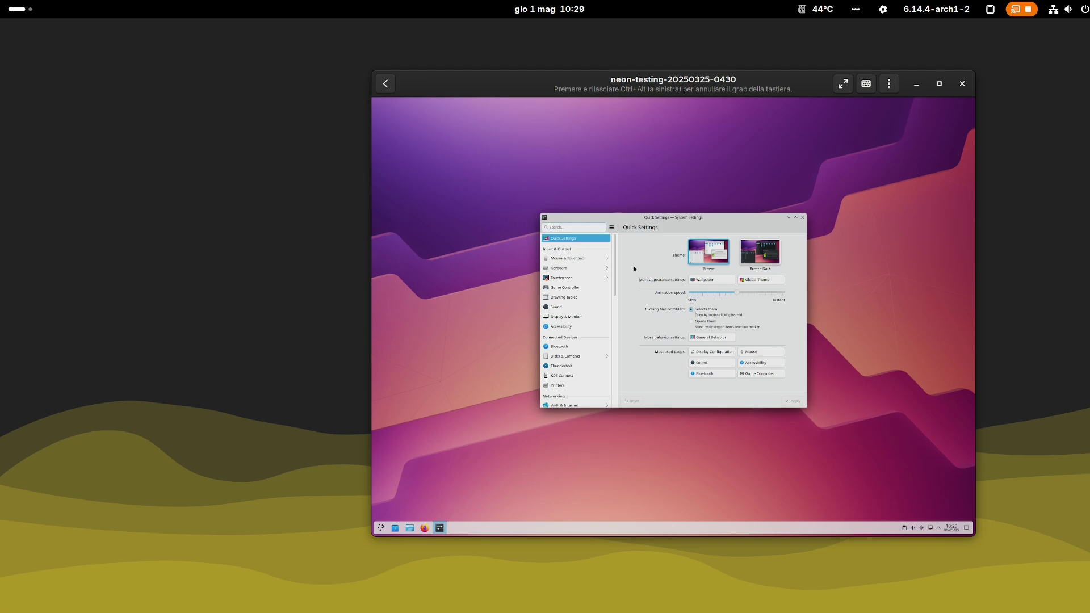
click(585, 317)
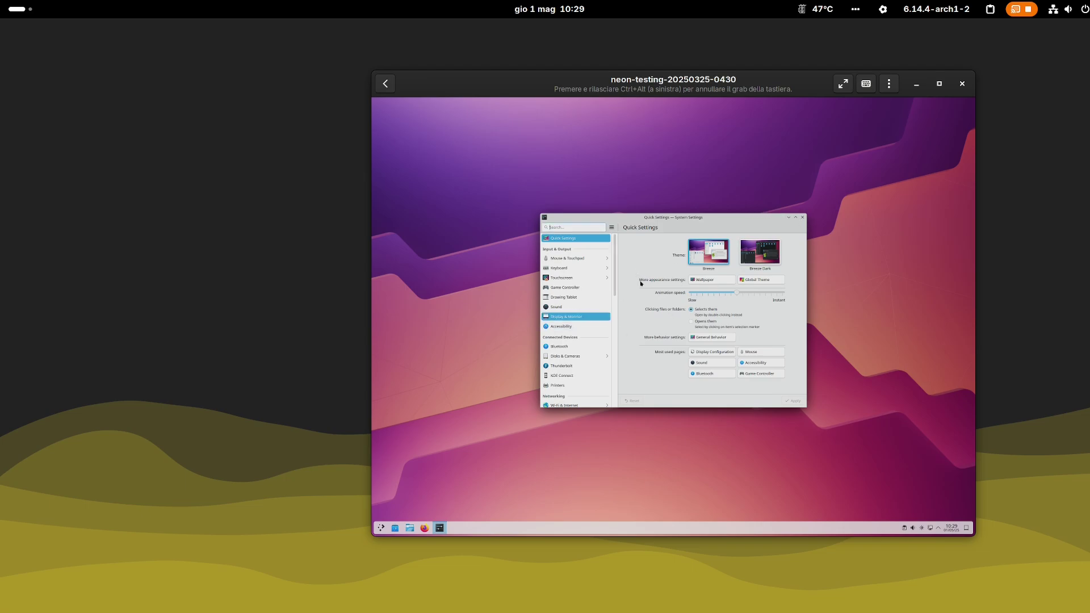
click(567, 307)
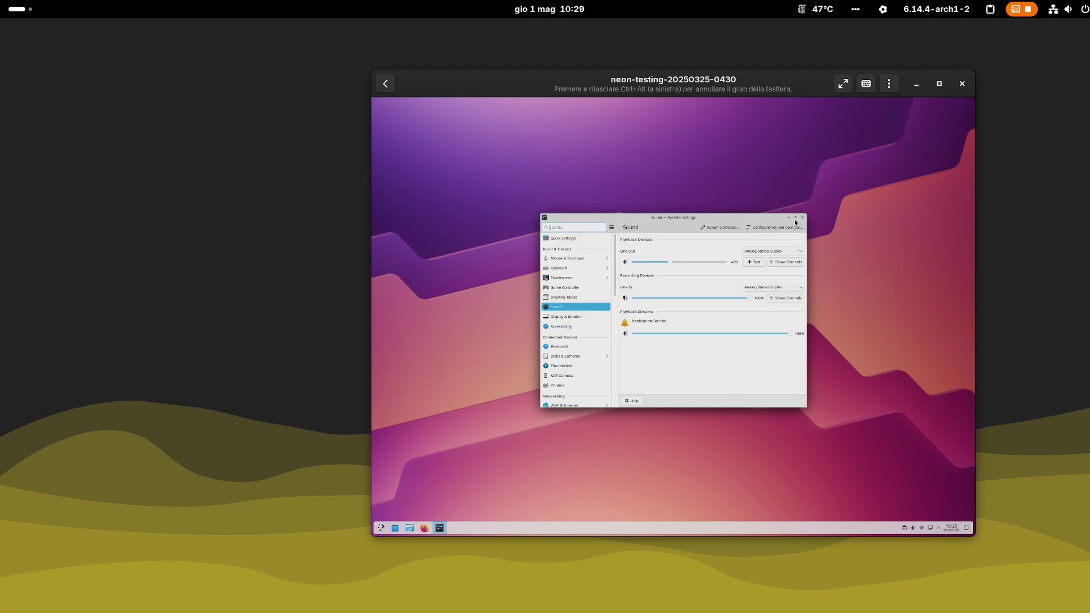
- Open Dolphin and Firefox in the virtual machine, place their windows apart and decline making Firefox the default browser
click(410, 529)
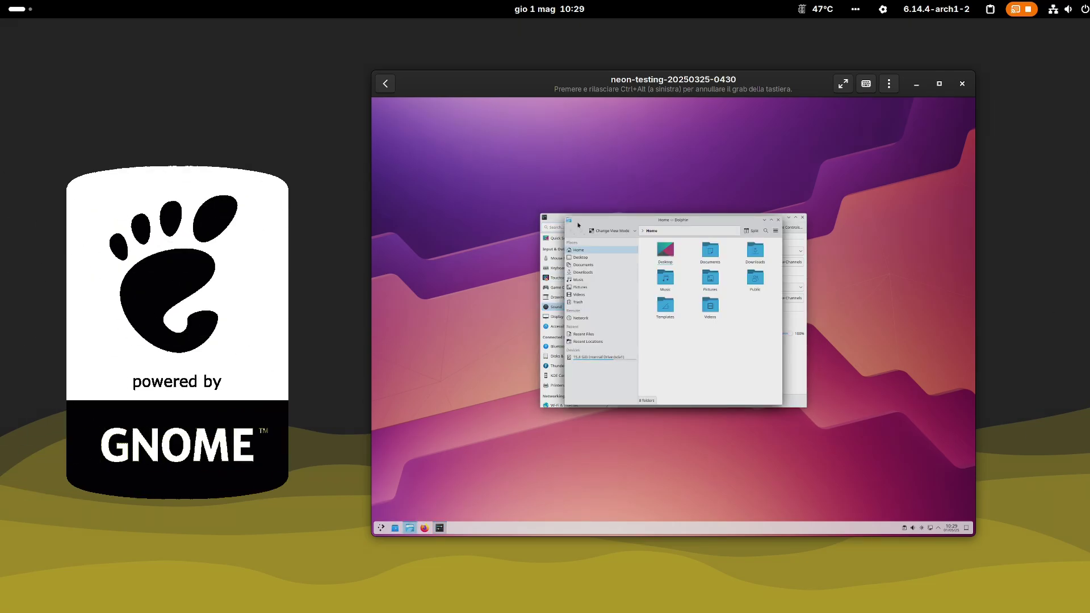
drag(577, 225, 379, 106)
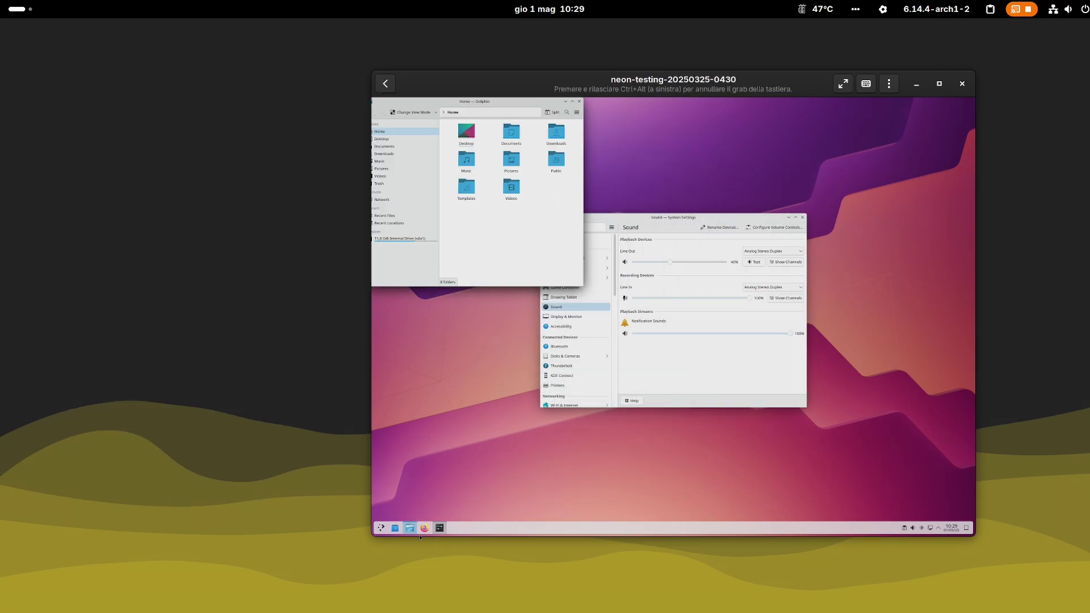
click(425, 528)
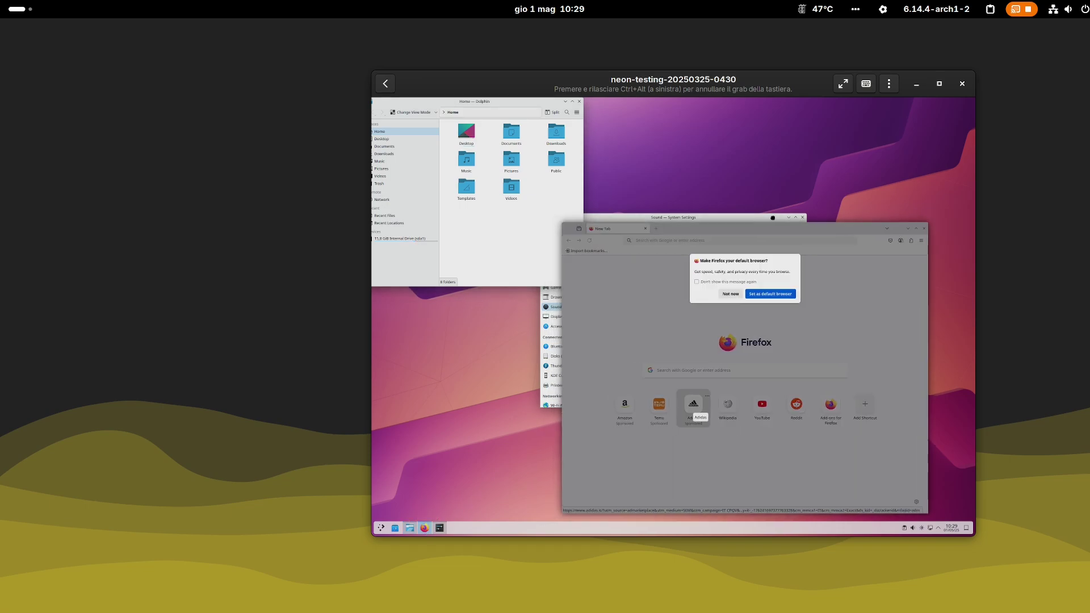
drag(730, 228, 830, 198)
click(810, 246)
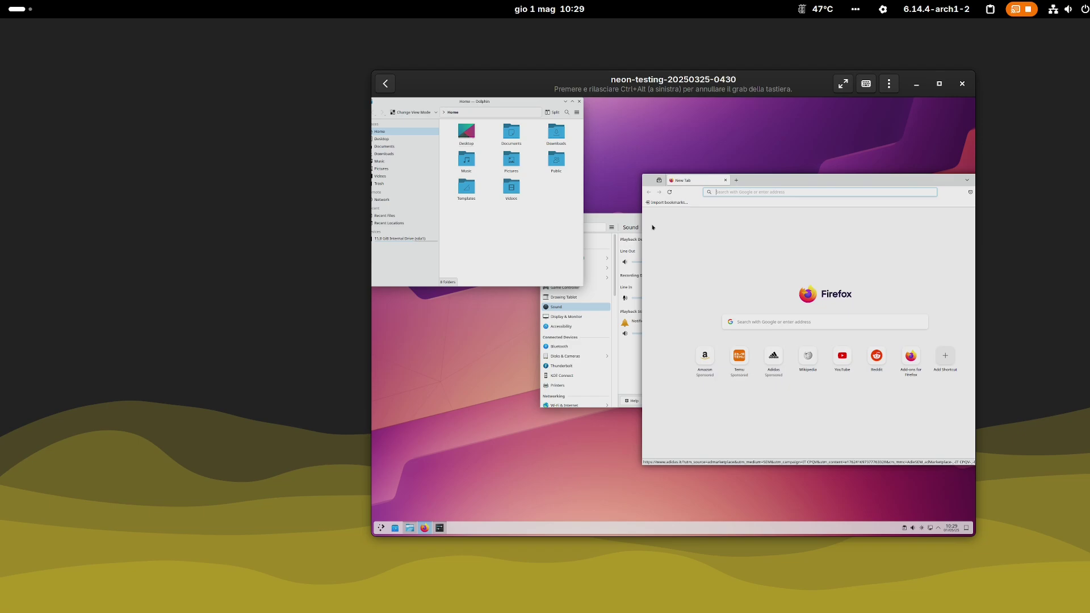
- Move System Settings lower on the Plasma desktop and place the Dolphin window in front, partly overlapping it
drag(625, 239, 600, 302)
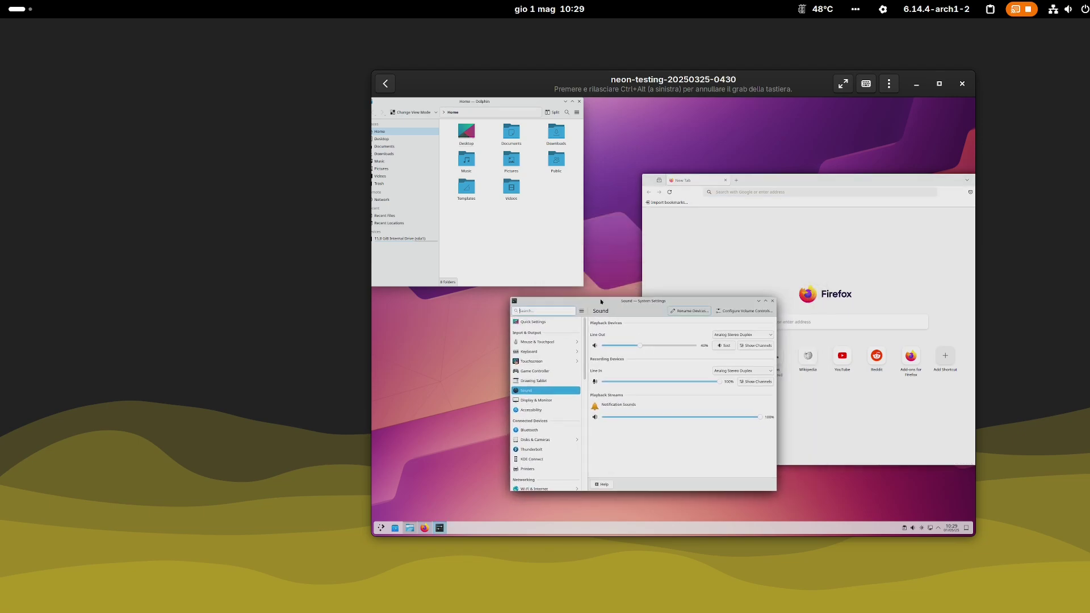
click(526, 216)
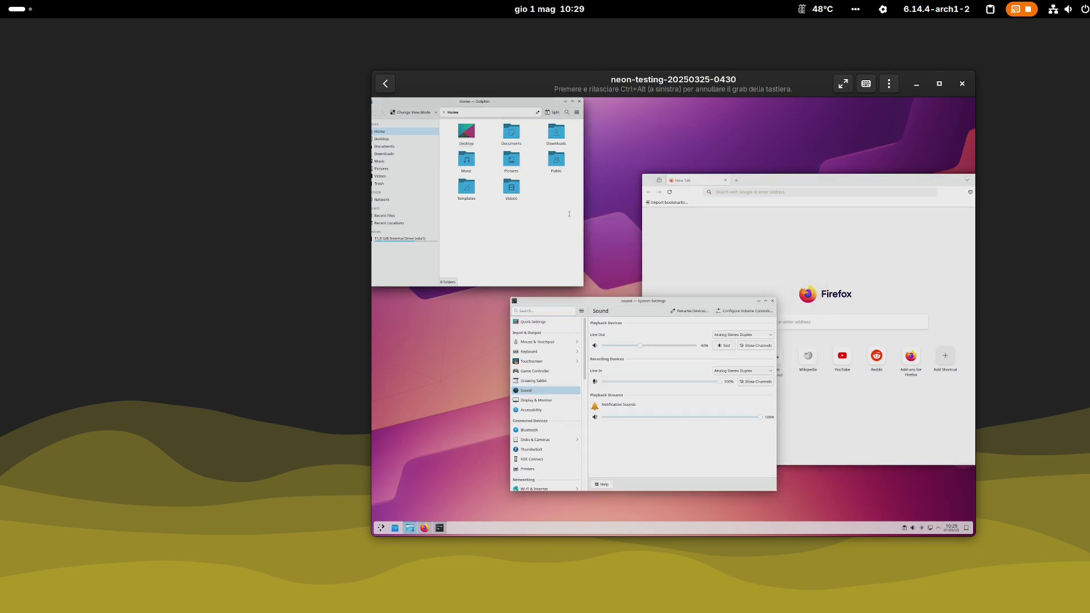
drag(419, 110, 500, 191)
- Open the File manager and the Firefox browser on the GNOME host from the activities overview
mouse_move(1, 1)
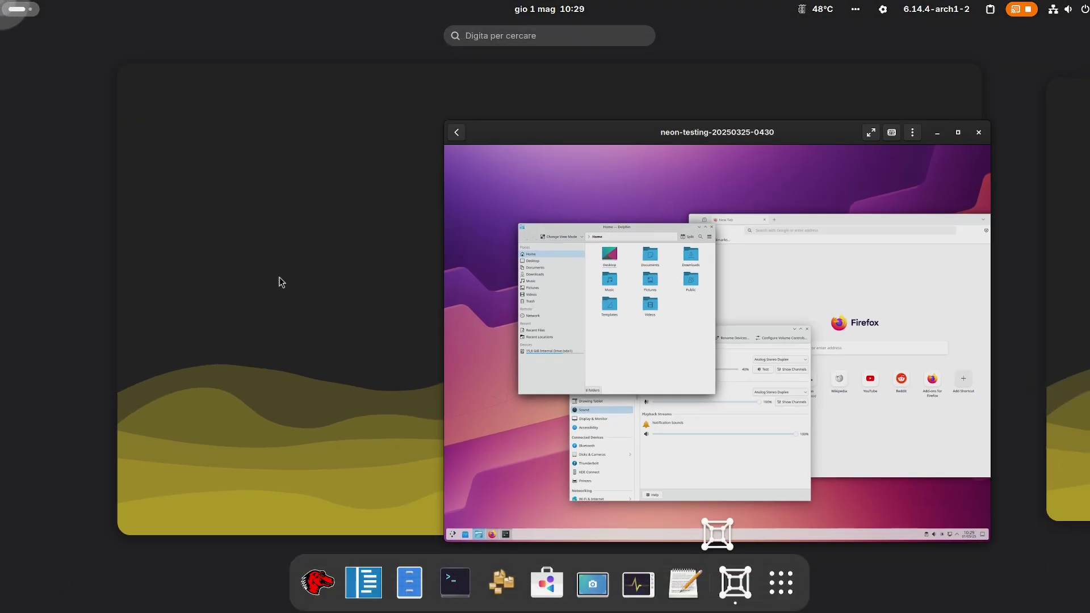
click(415, 597)
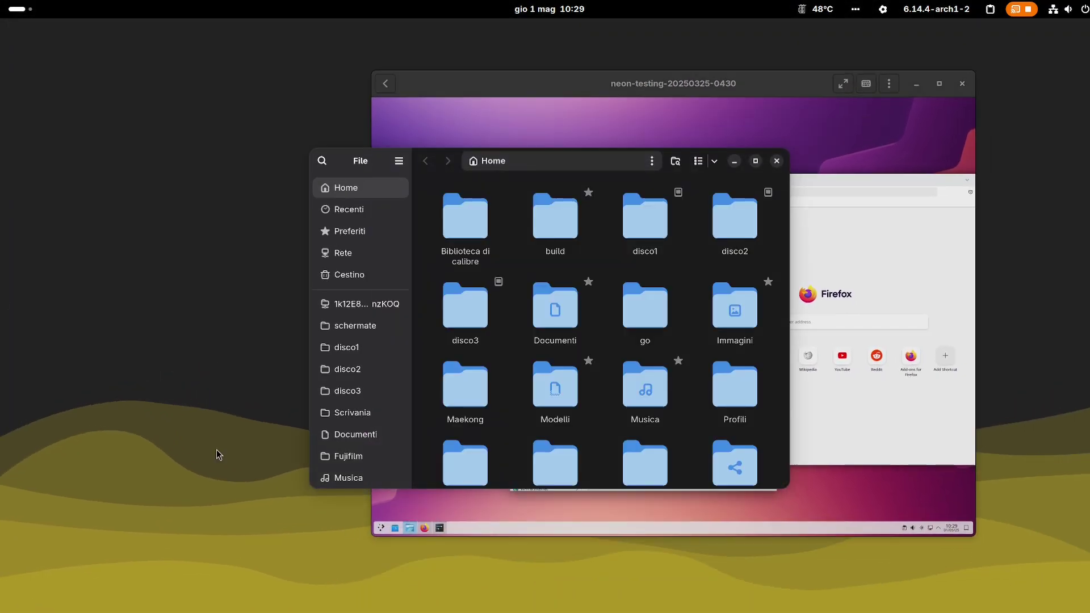
key(super)
click(318, 582)
- Search the host's applications for "im" and open Impostazioni
mouse_move(2, 1)
click(583, 38)
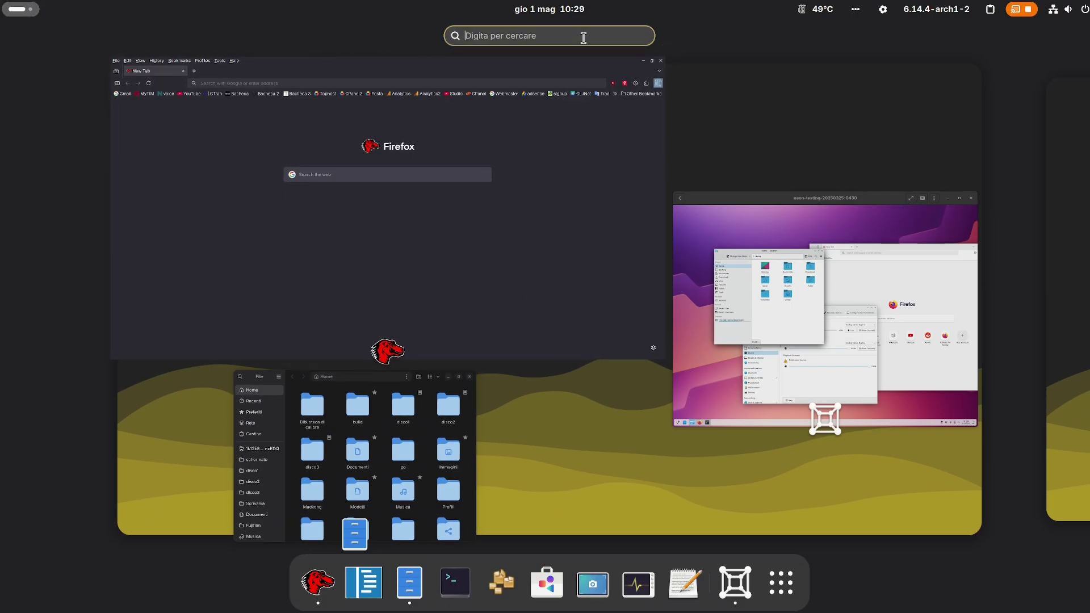
text(im)
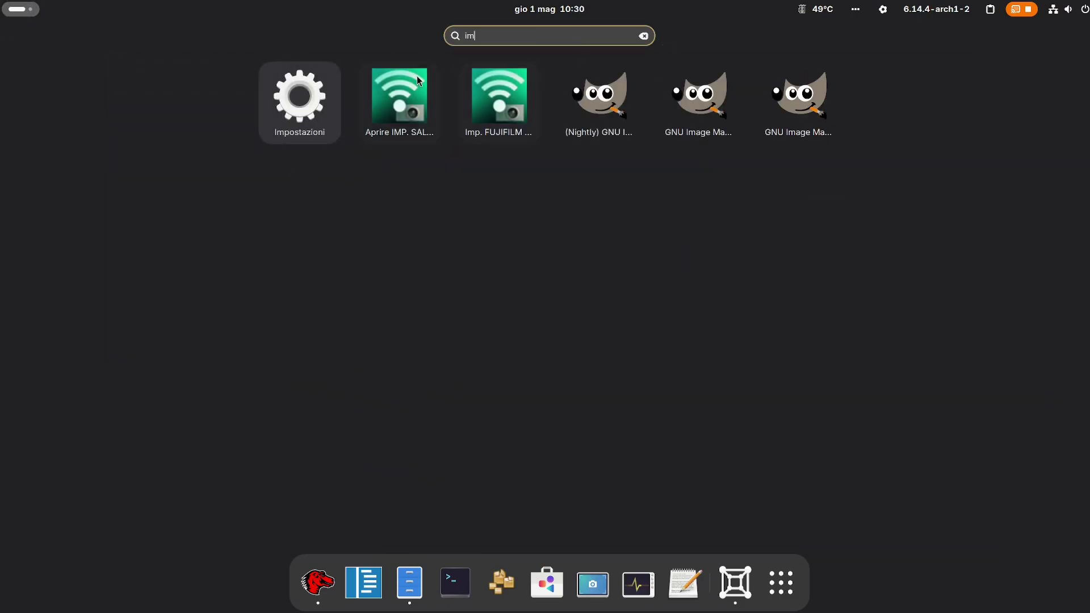
key(Return)
- Show all open host windows in the activities overview, bring File forward and switch to the virtual machine window
key(super)
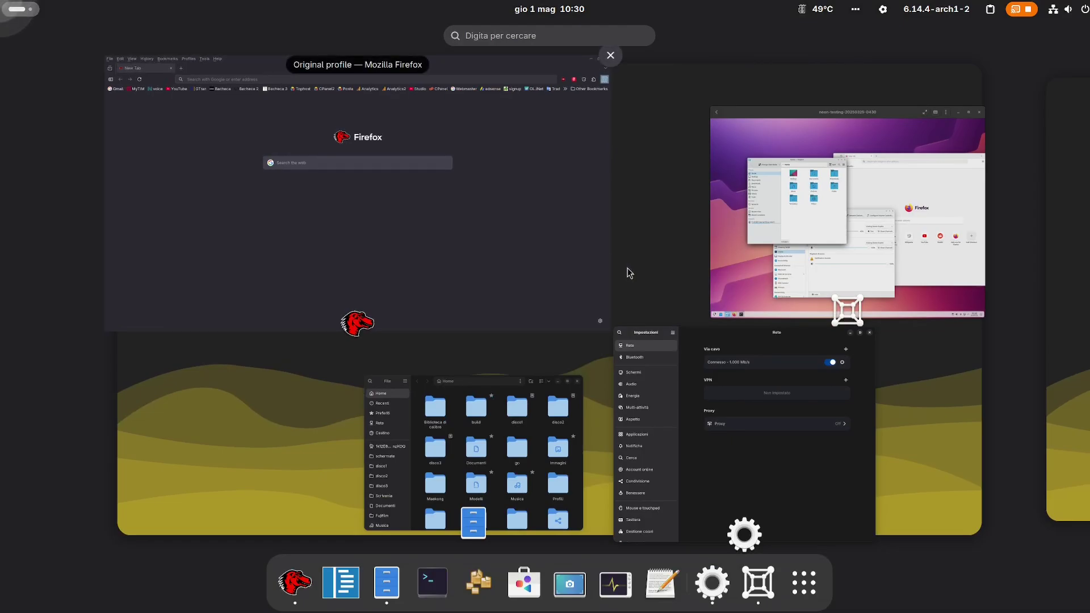
key(super)
key(super)
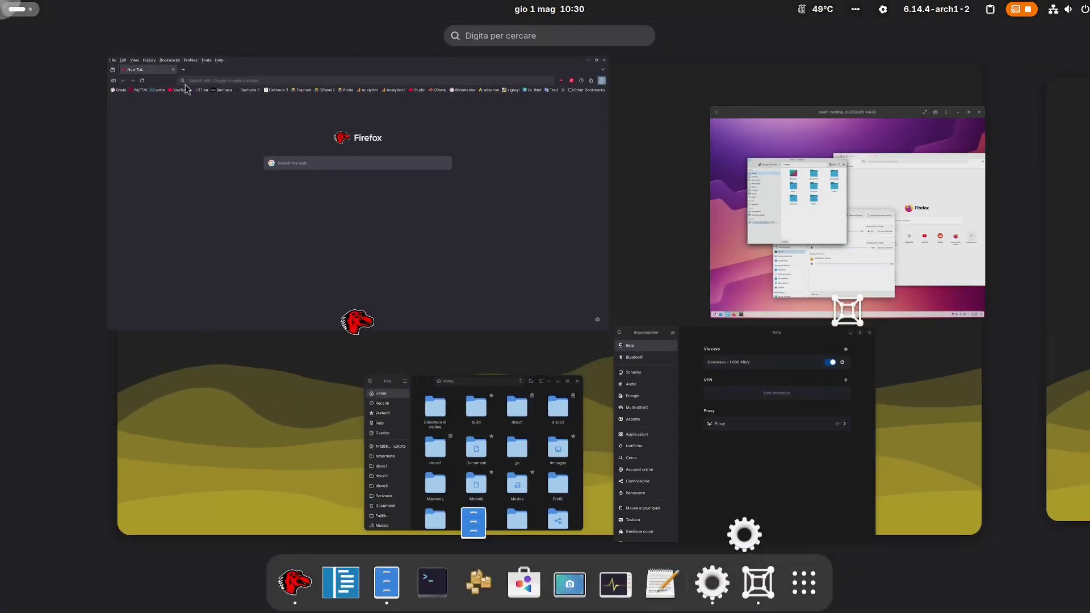
click(473, 449)
key(super)
click(856, 183)
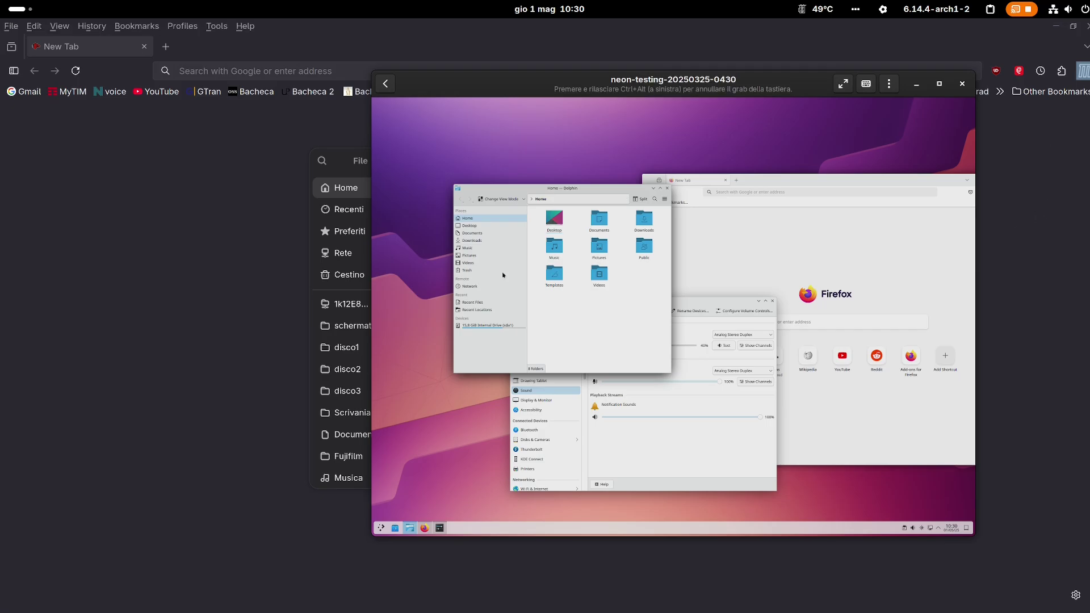
- Page through the host's application grid and switch to the empty second workspace
key(super)
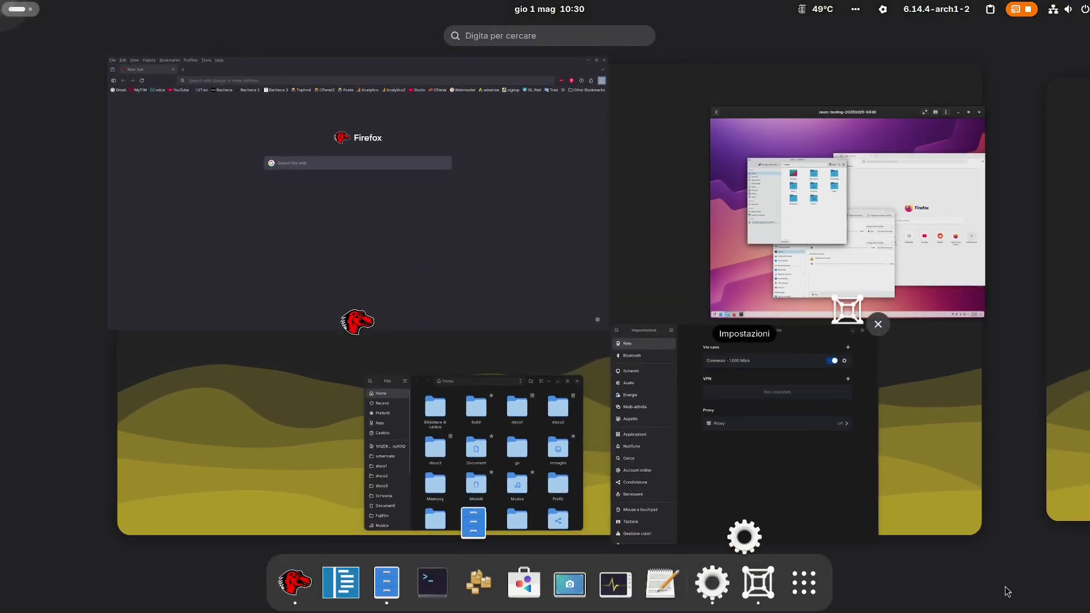
click(818, 601)
click(1045, 347)
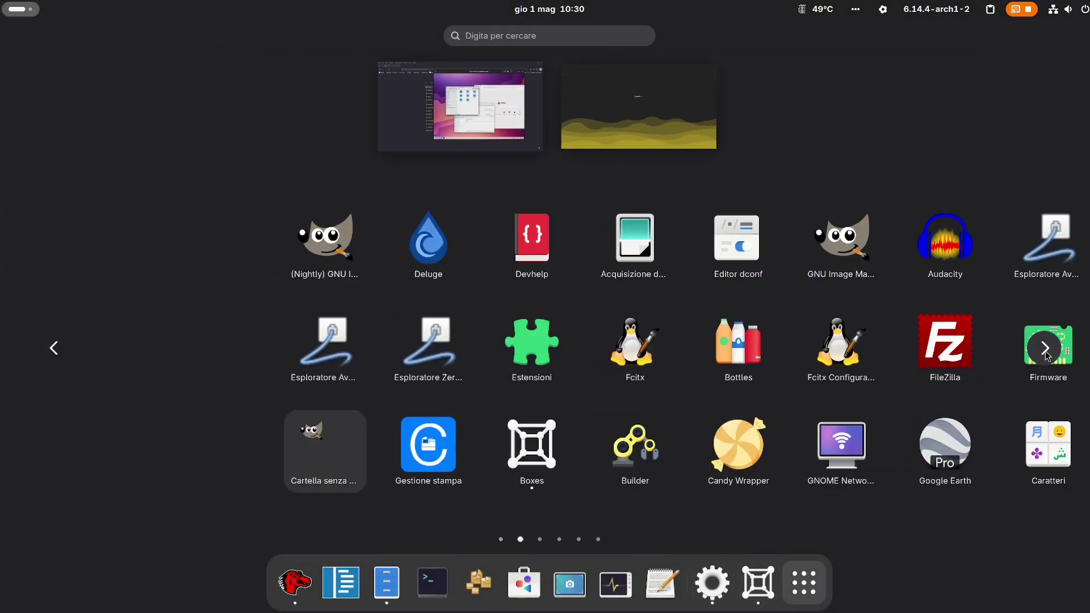
scroll(788, 187, down, 2)
click(637, 106)
click(99, 150)
- Return to the first workspace through the activities overview and bring the virtual machine window to the front
mouse_move(0, 0)
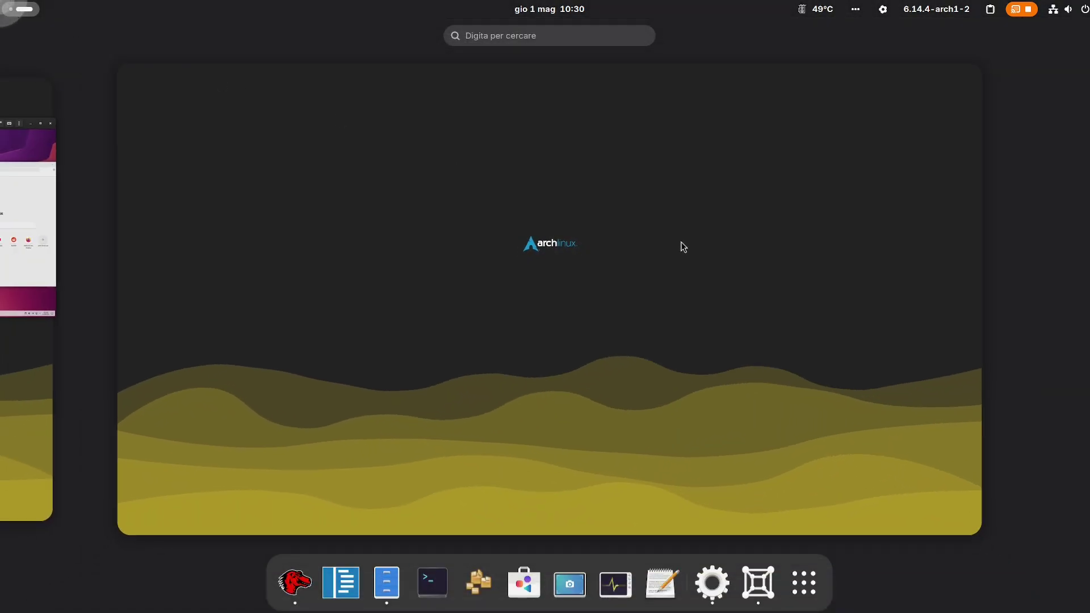
click(4, 400)
click(925, 419)
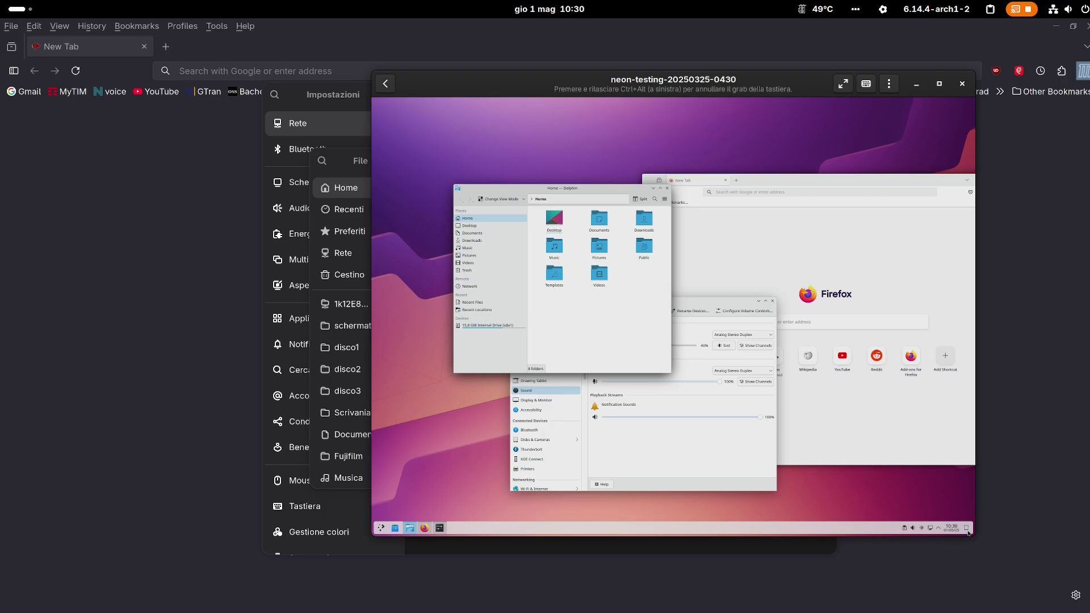
- Shift the virtual machine window slightly, move Dolphin higher on the Plasma desktop and open its Documents folder
drag(836, 88, 800, 113)
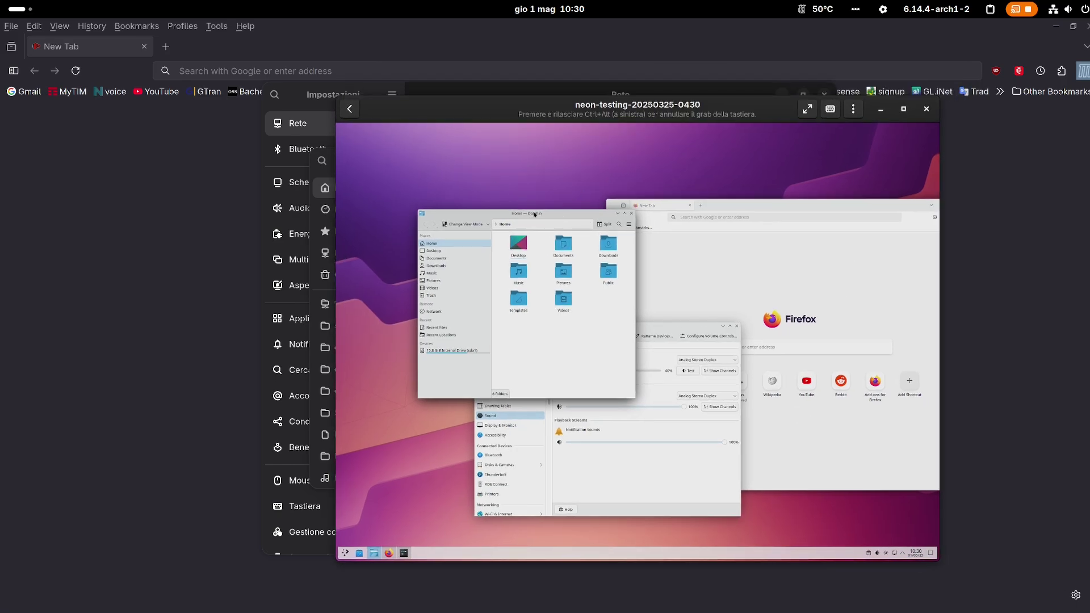
drag(534, 214, 513, 159)
click(545, 190)
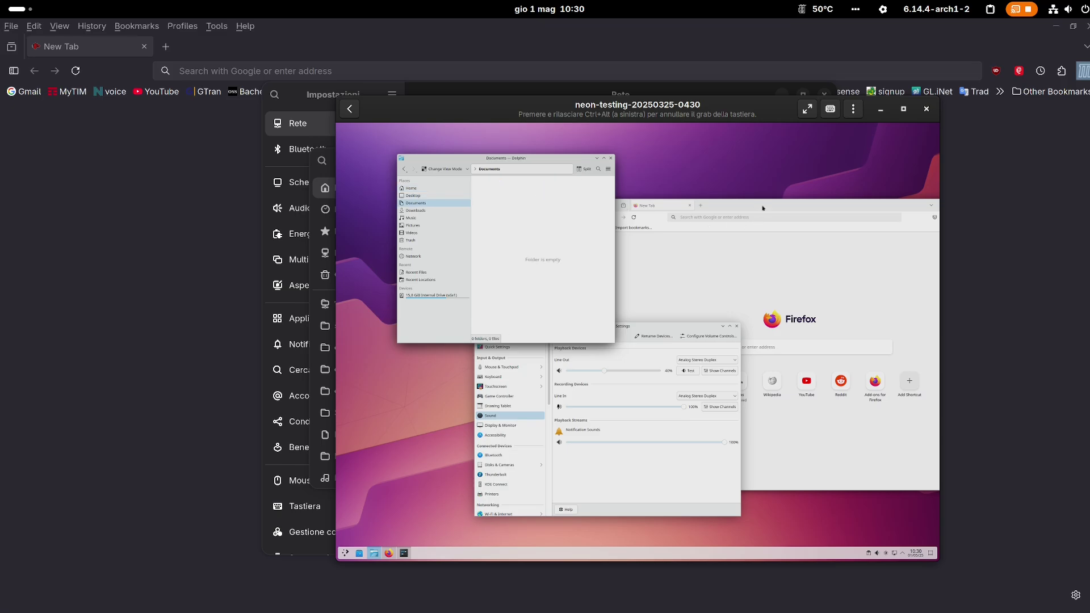
- Move the Firefox window lower on the Plasma desktop, maximize and restore it, and close it
drag(764, 207, 615, 288)
click(809, 271)
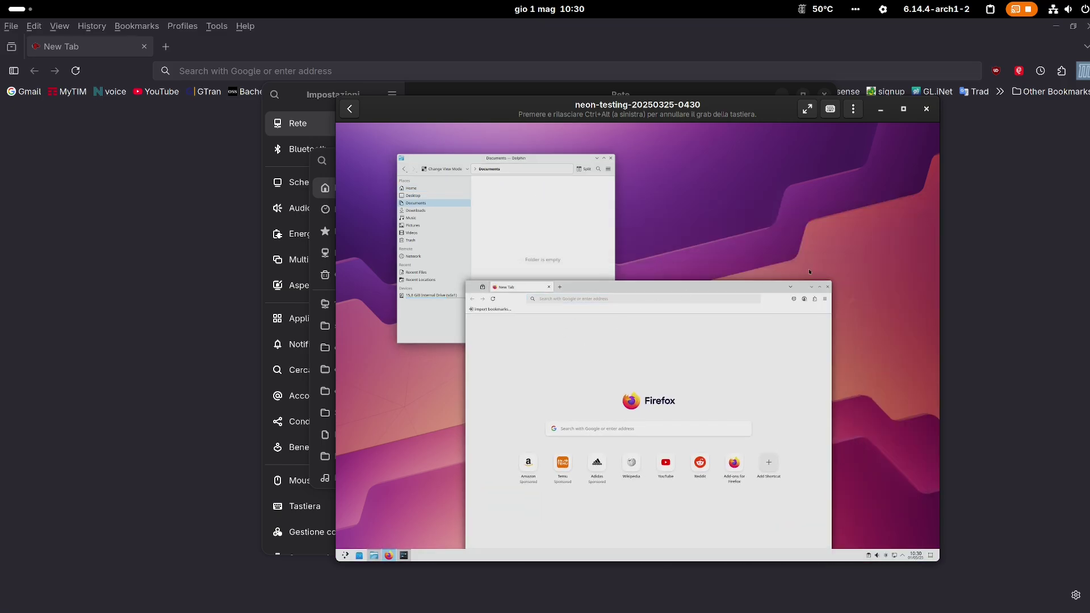
click(791, 287)
click(794, 306)
click(819, 288)
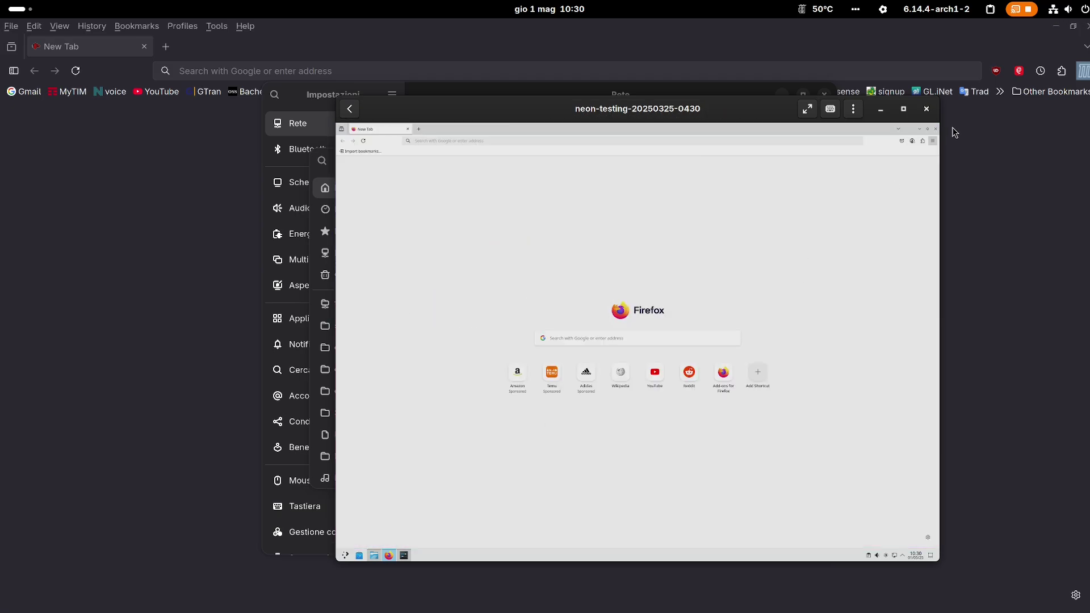
click(926, 128)
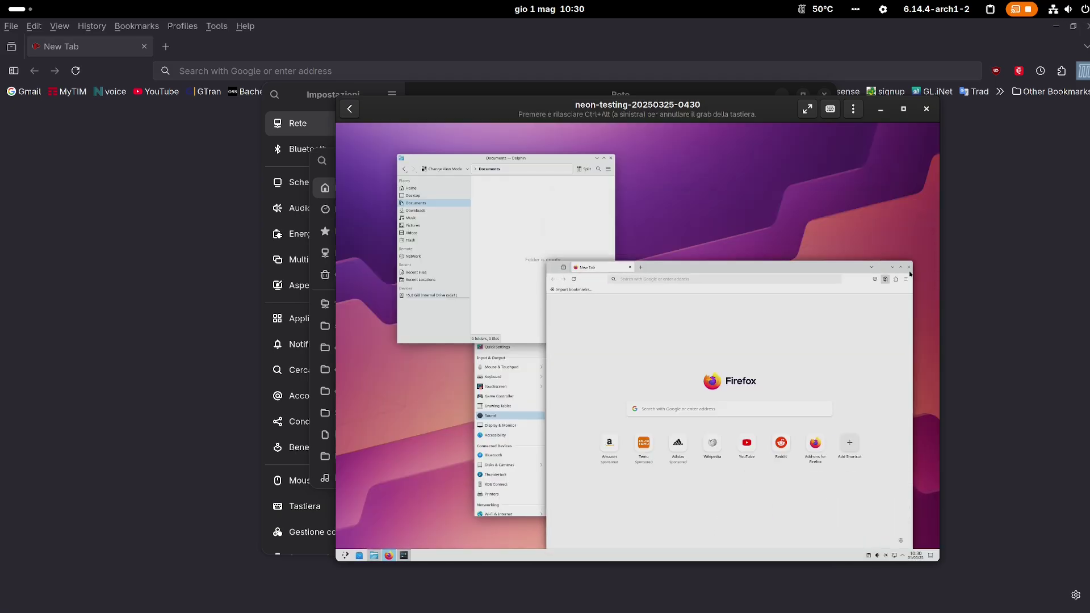
click(910, 267)
- Move the host's Firefox and Impostazioni windows to the second workspace through the activities overview and switch to that workspace
key(super)
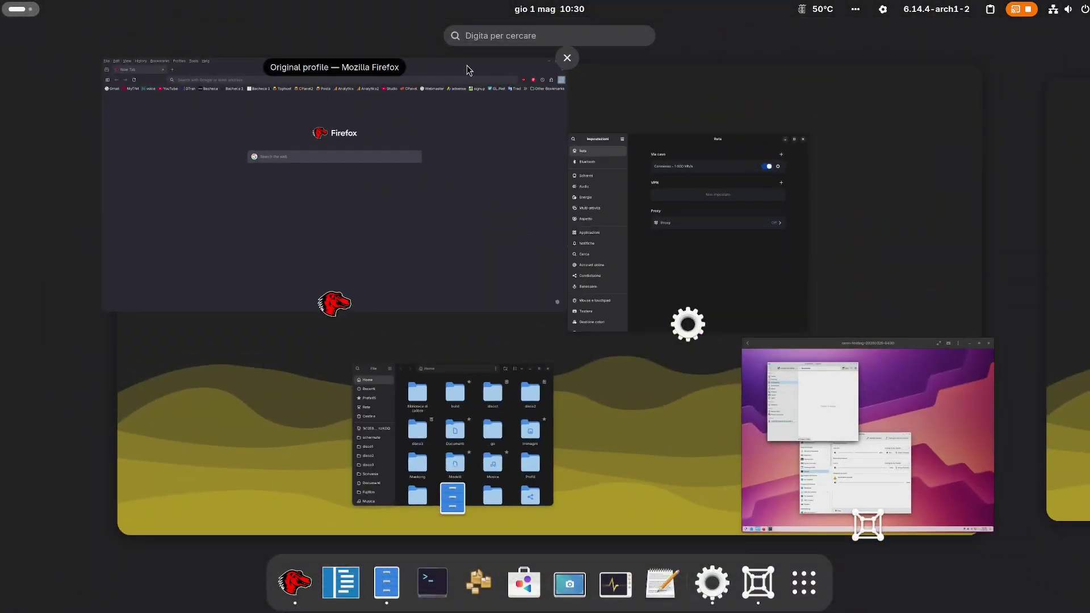
drag(469, 70, 549, 73)
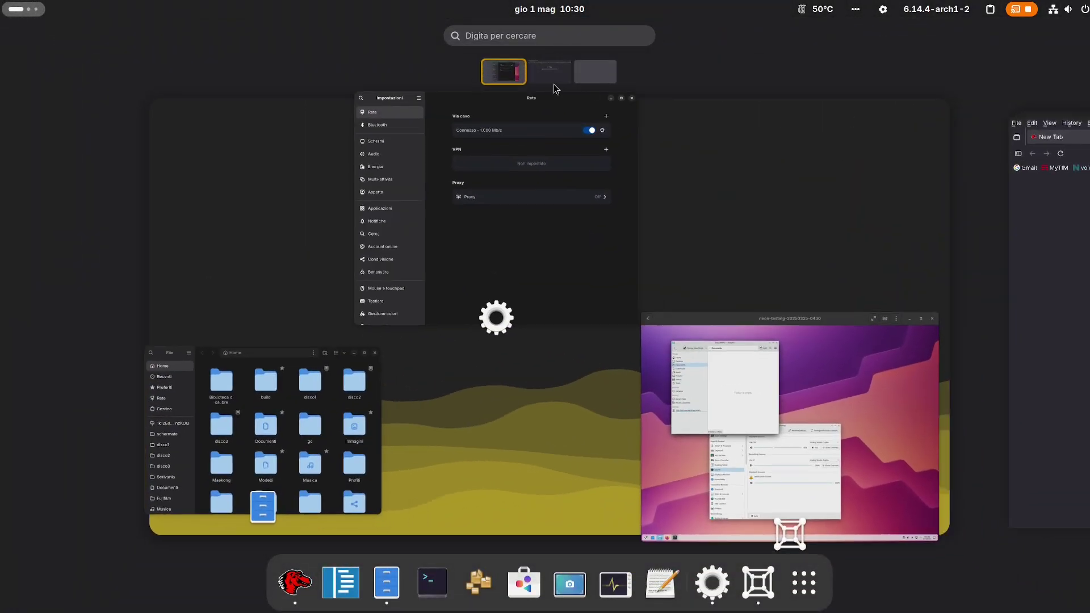
drag(499, 204, 549, 71)
click(550, 71)
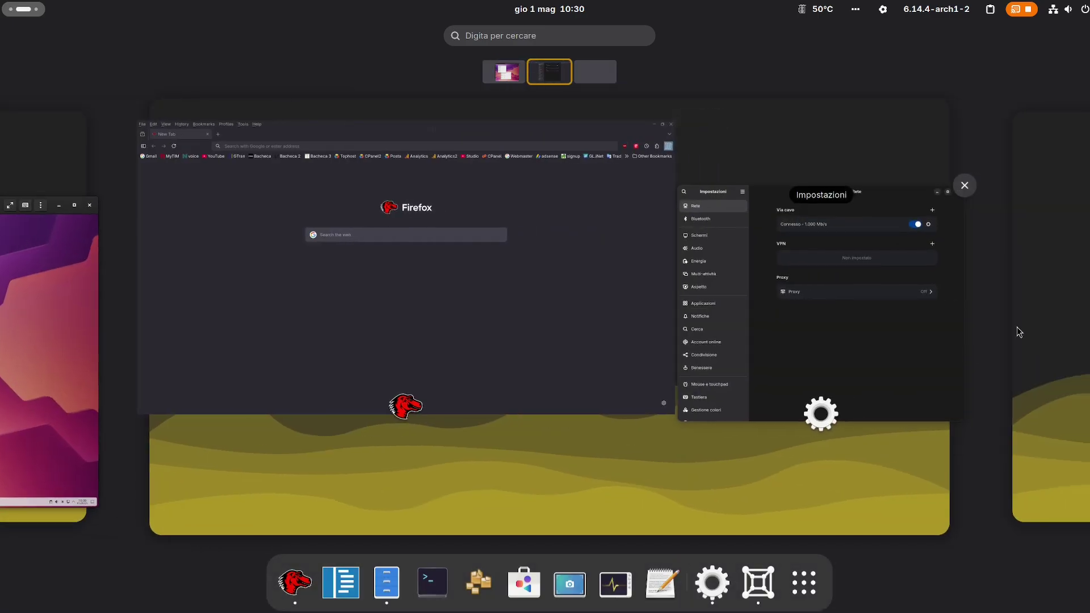
- Return to the first workspace's virtual machine window and close the sound settings and Dolphin windows on the Plasma desktop
key(Escape)
mouse_move(0, 0)
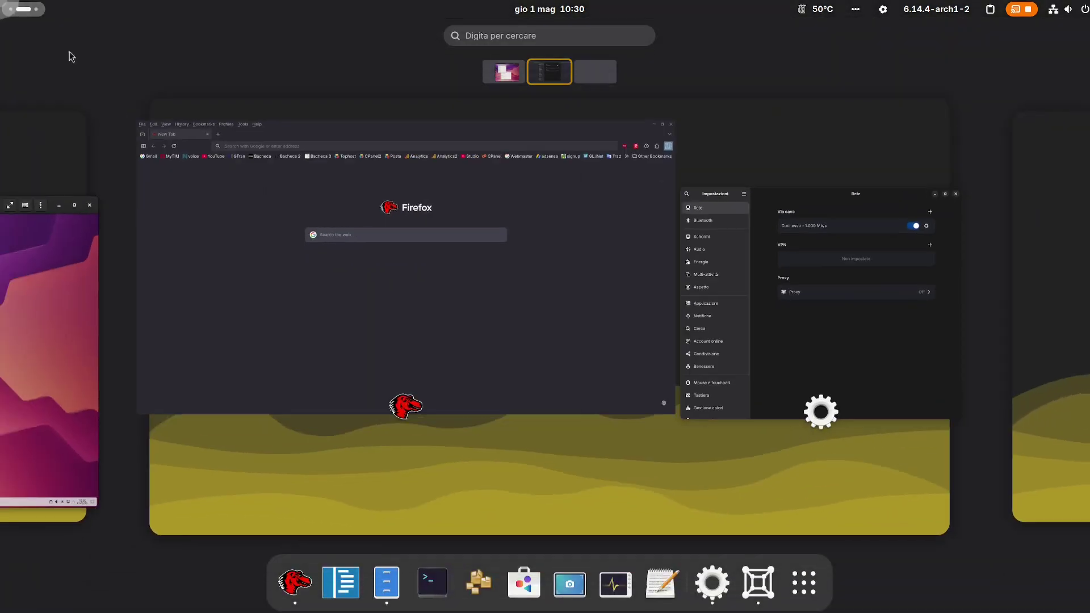
click(85, 357)
click(681, 369)
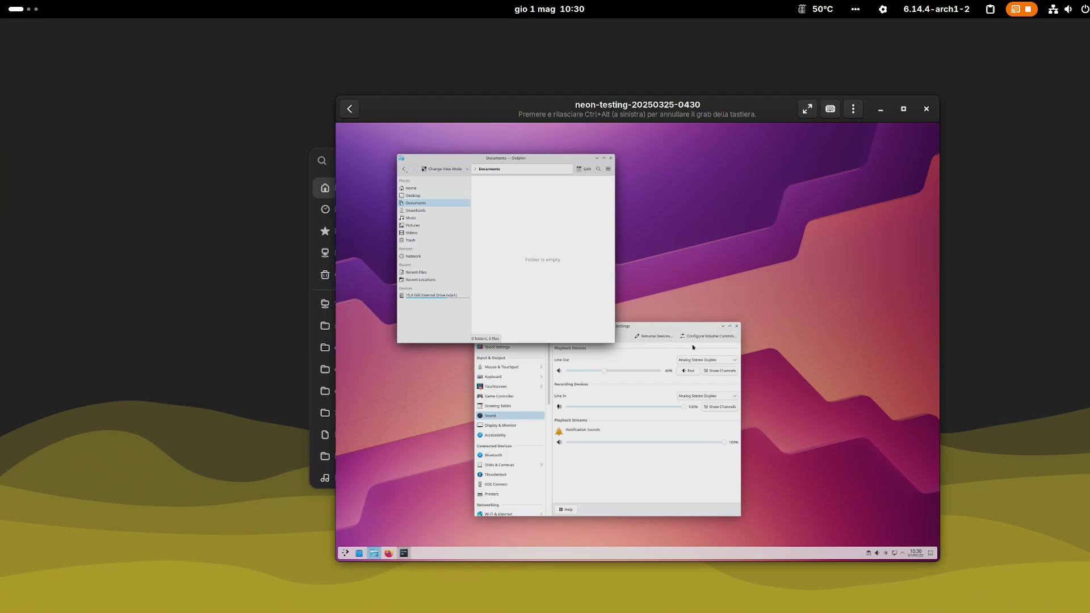
click(723, 327)
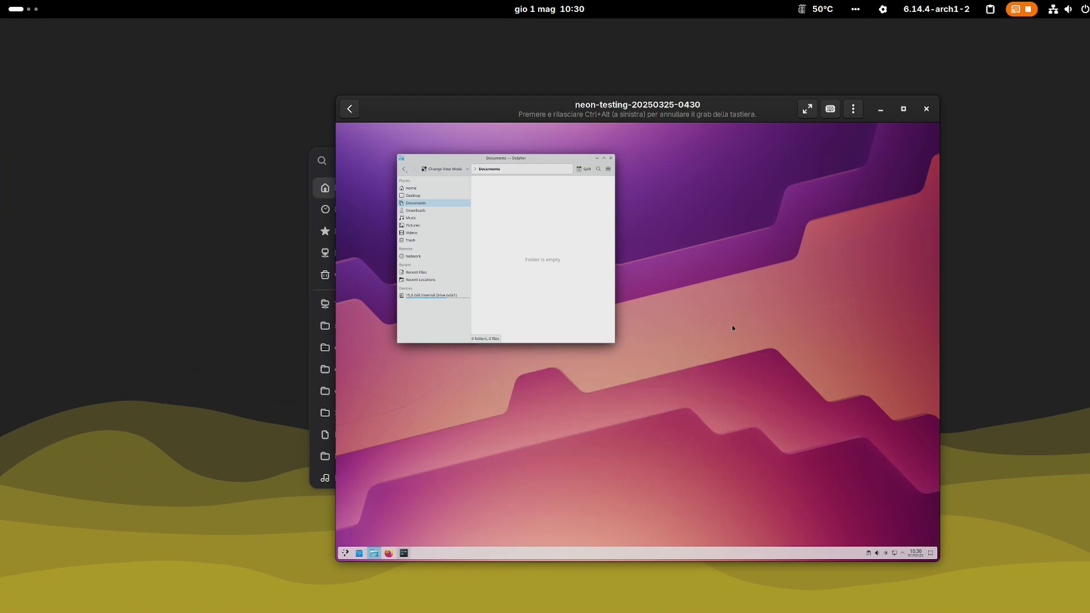
click(610, 160)
- Show the first workspace's windows in the host's activities overview and return to the virtual machine window
mouse_move(0, 0)
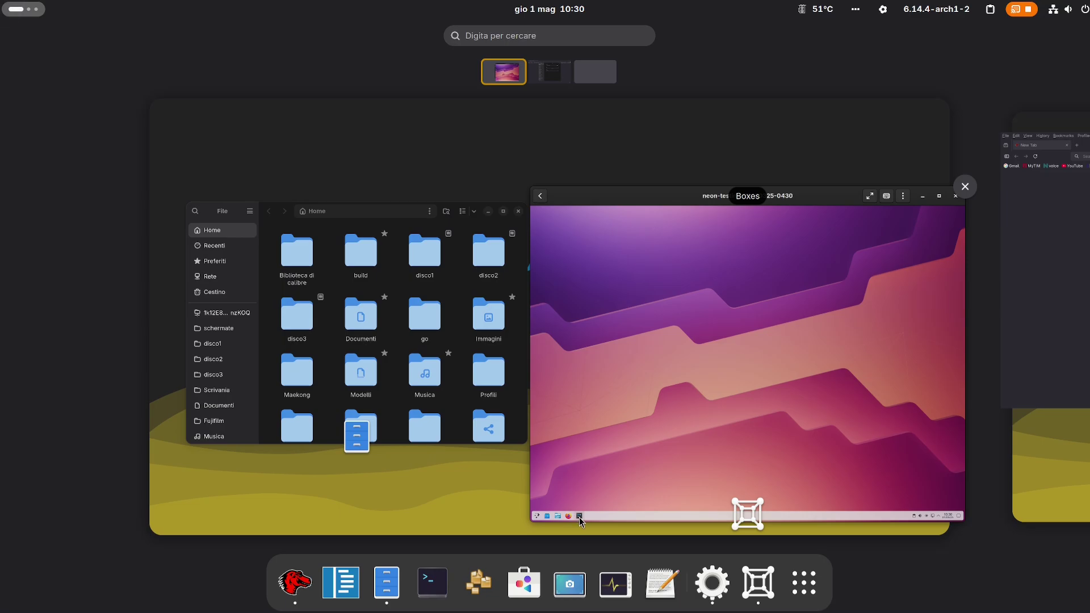
click(579, 516)
mouse_move(0, 0)
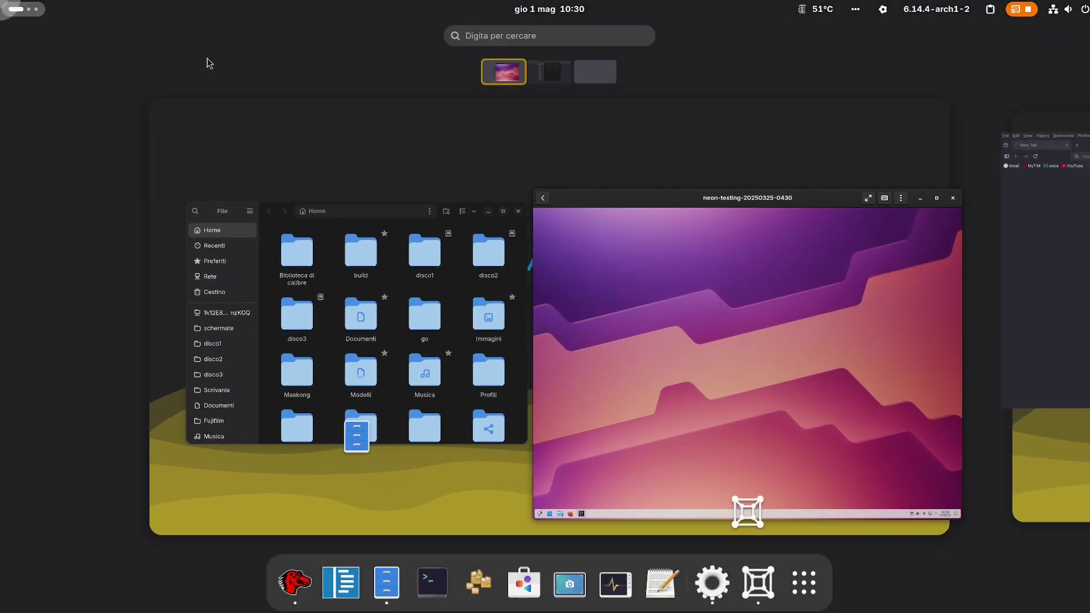
click(644, 271)
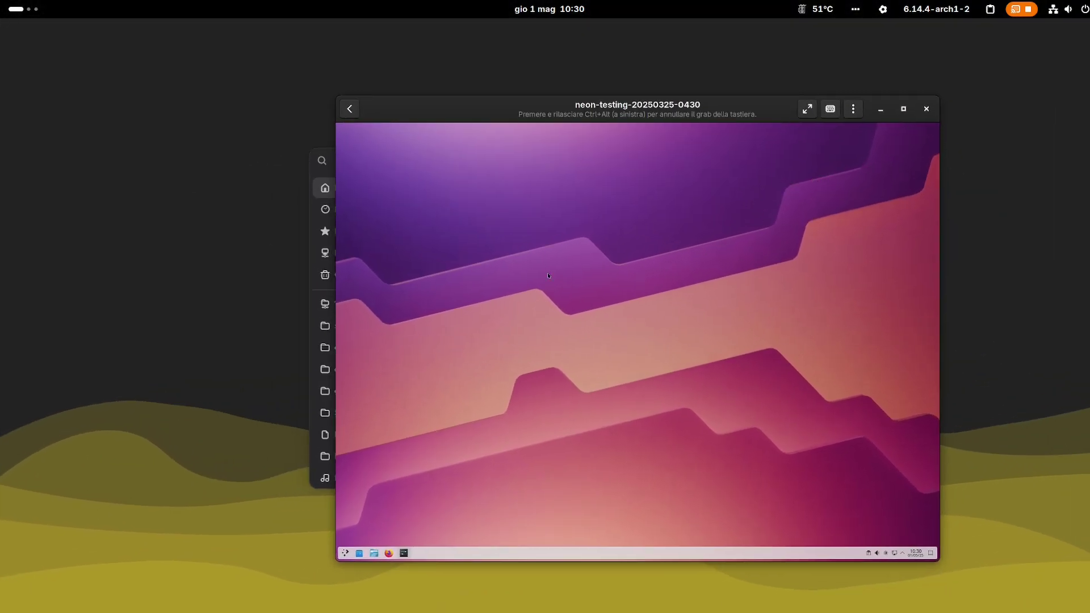
- Open Dolphin on the Plasma desktop, view its Trash and close the window
click(373, 554)
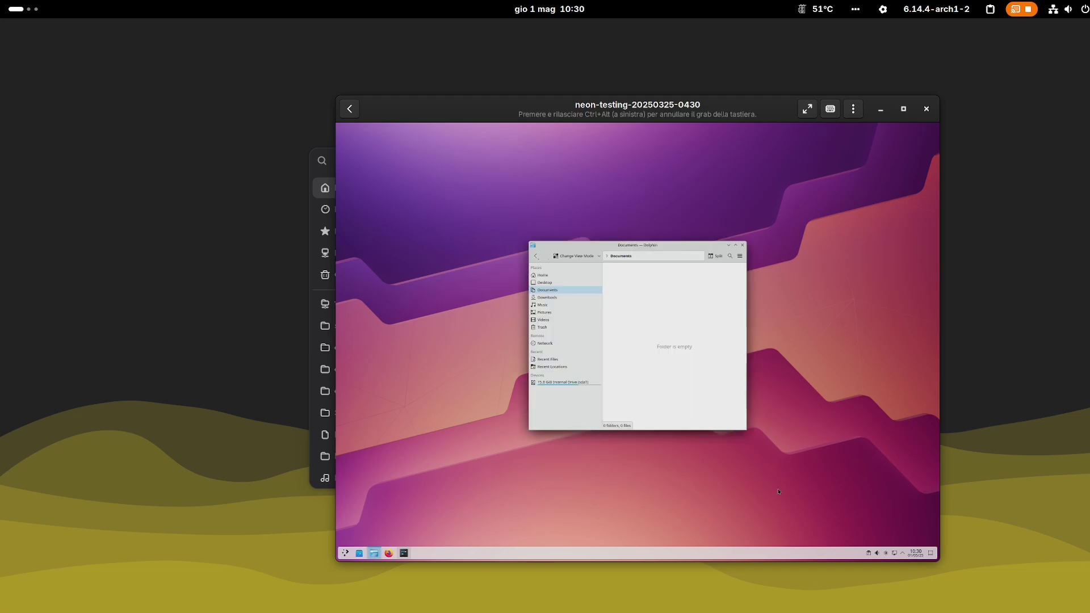
click(542, 327)
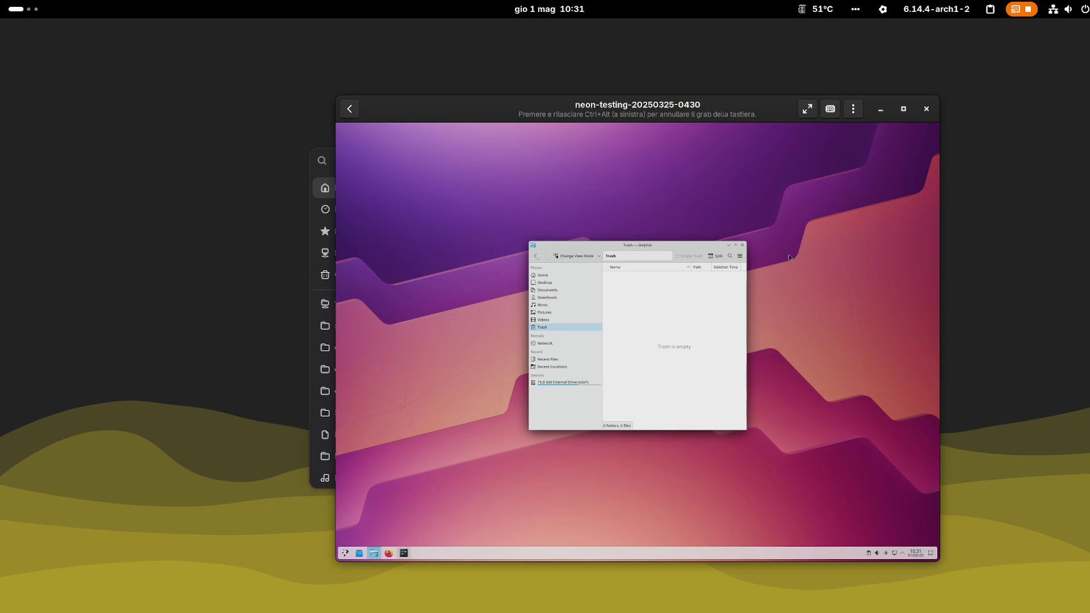
click(743, 245)
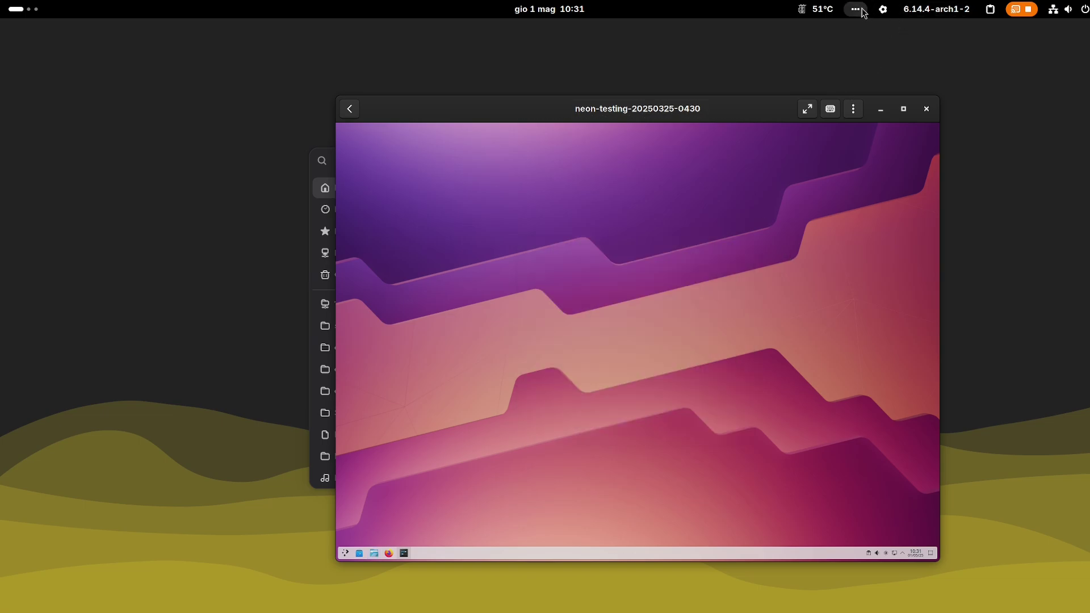